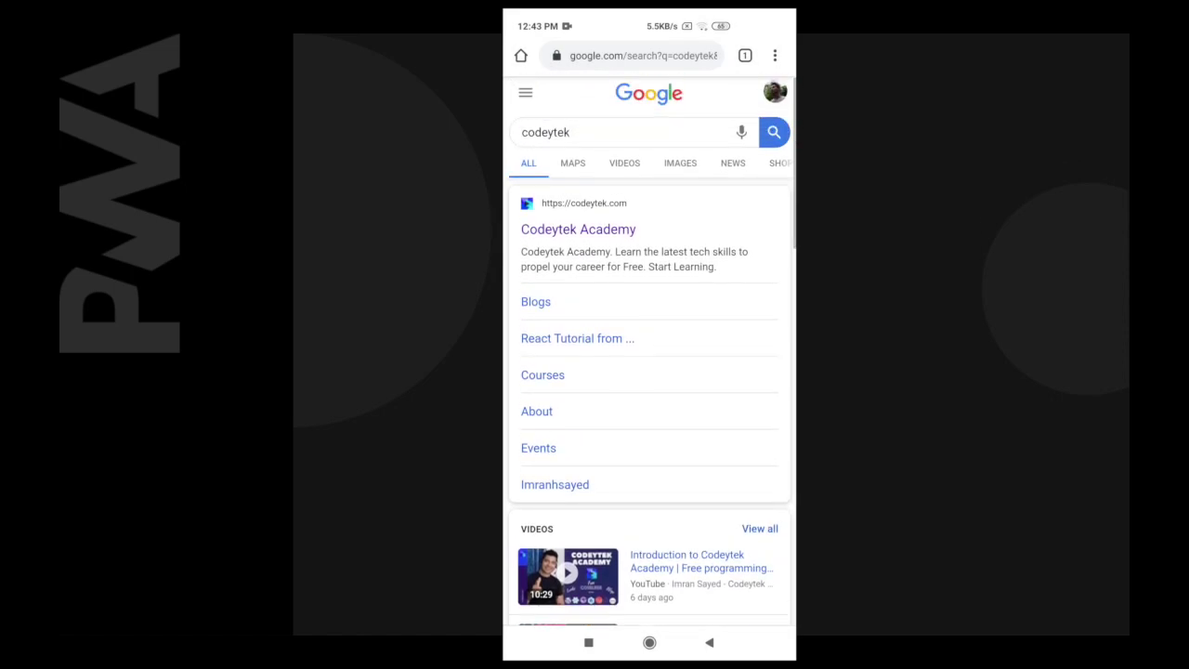
- Open codeytek.com from the search results and allow it to send notifications
{"action": "left_click", "coordinate": [577, 229]}
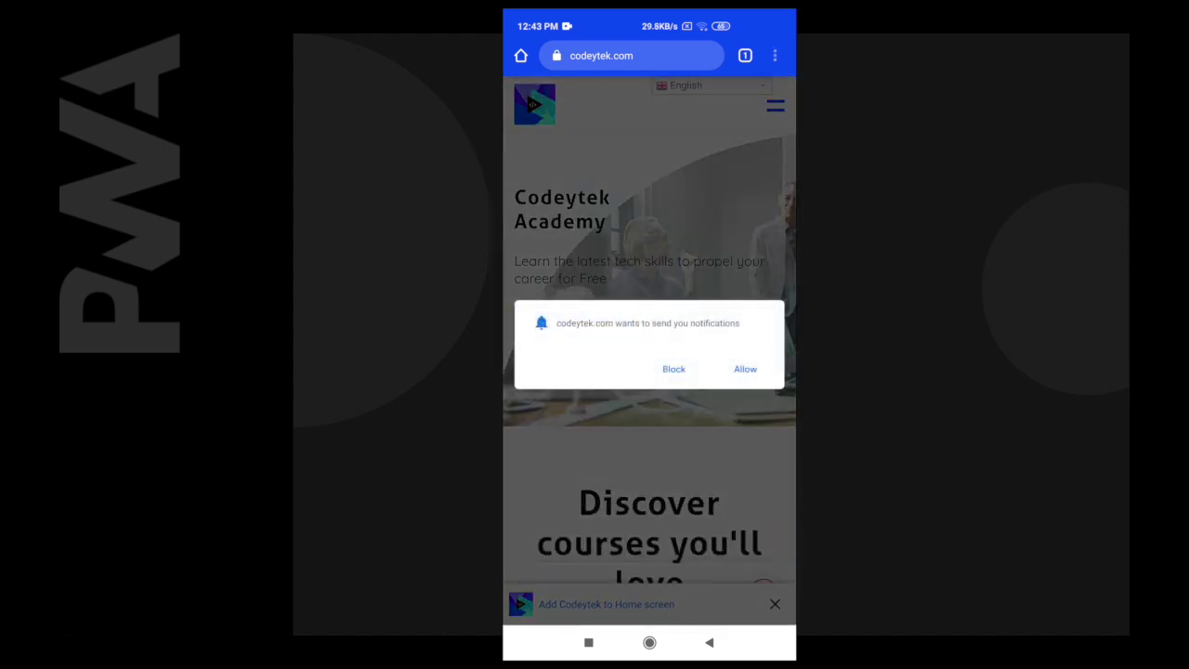
{"action": "left_click", "coordinate": [745, 368]}
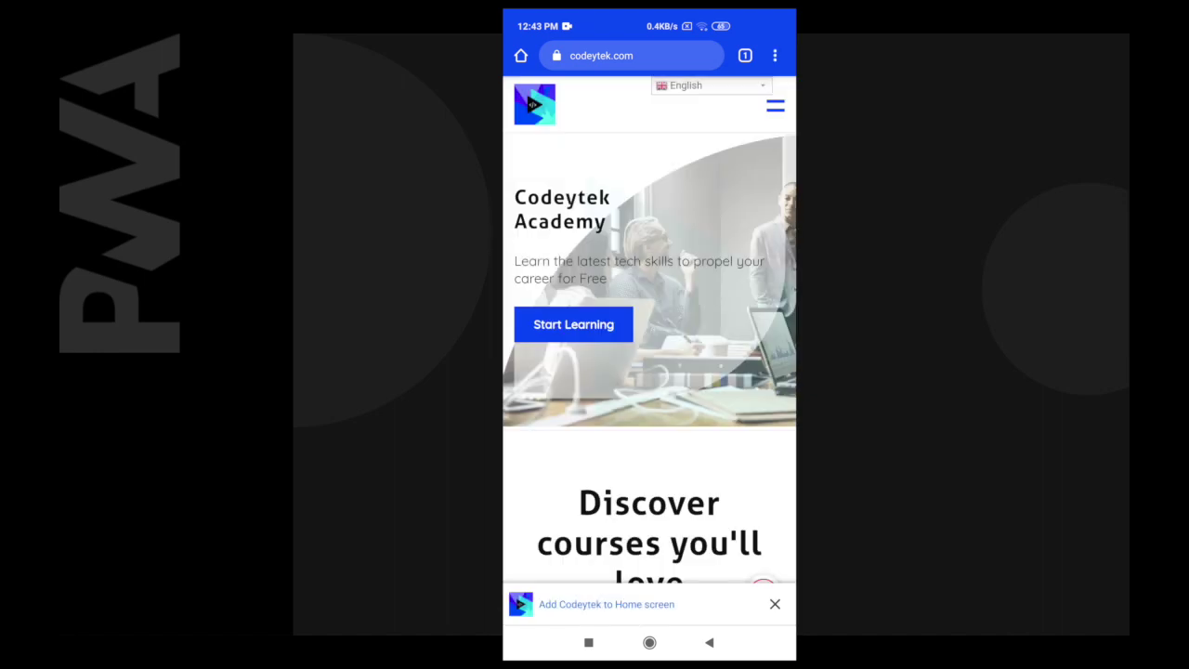
- Add Codeytek to the home screen and check the 'Thanks for subscribing!' notification
{"action": "left_click", "coordinate": [607, 604]}
{"action": "left_click", "coordinate": [745, 371]}
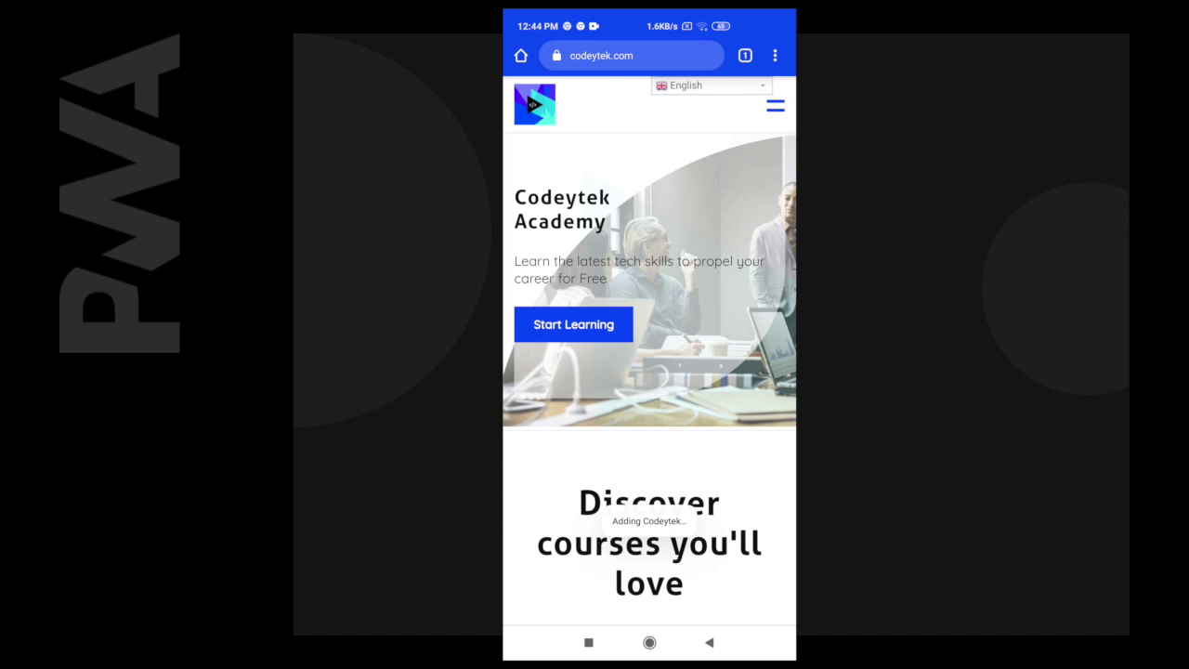
{"action": "left_click_drag", "start_coordinate": [650, 14], "coordinate": [650, 418]}
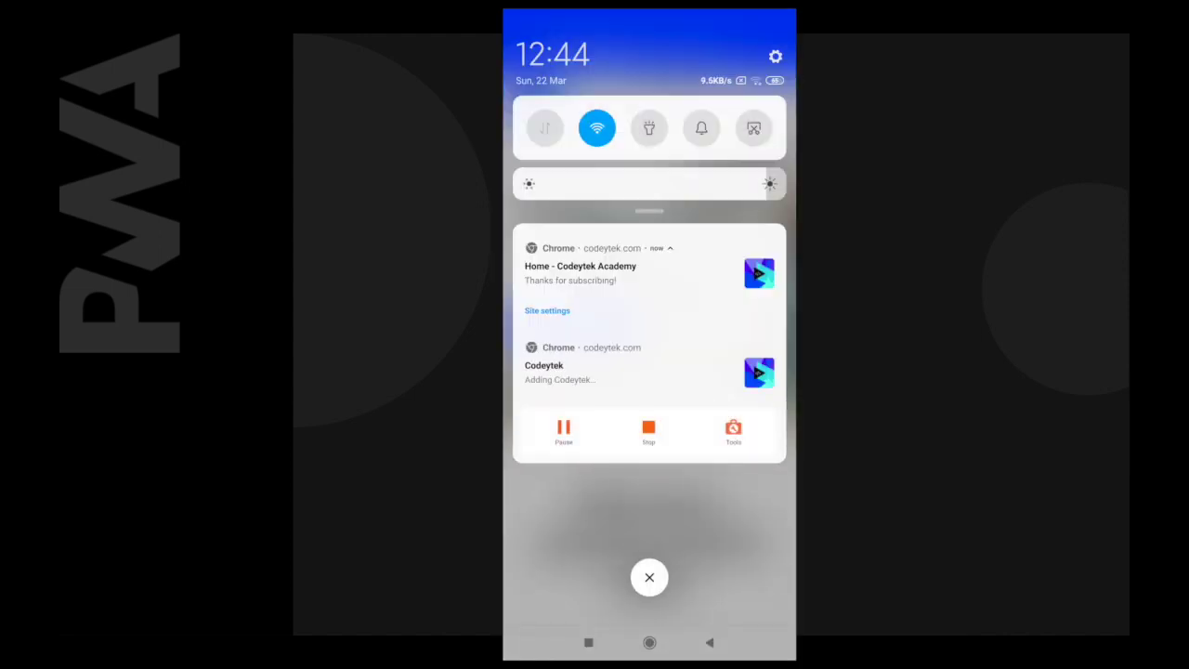
{"action": "left_click", "coordinate": [650, 577]}
{"action": "scroll", "coordinate": [650, 371], "scroll_direction": "down", "scroll_amount": 5}
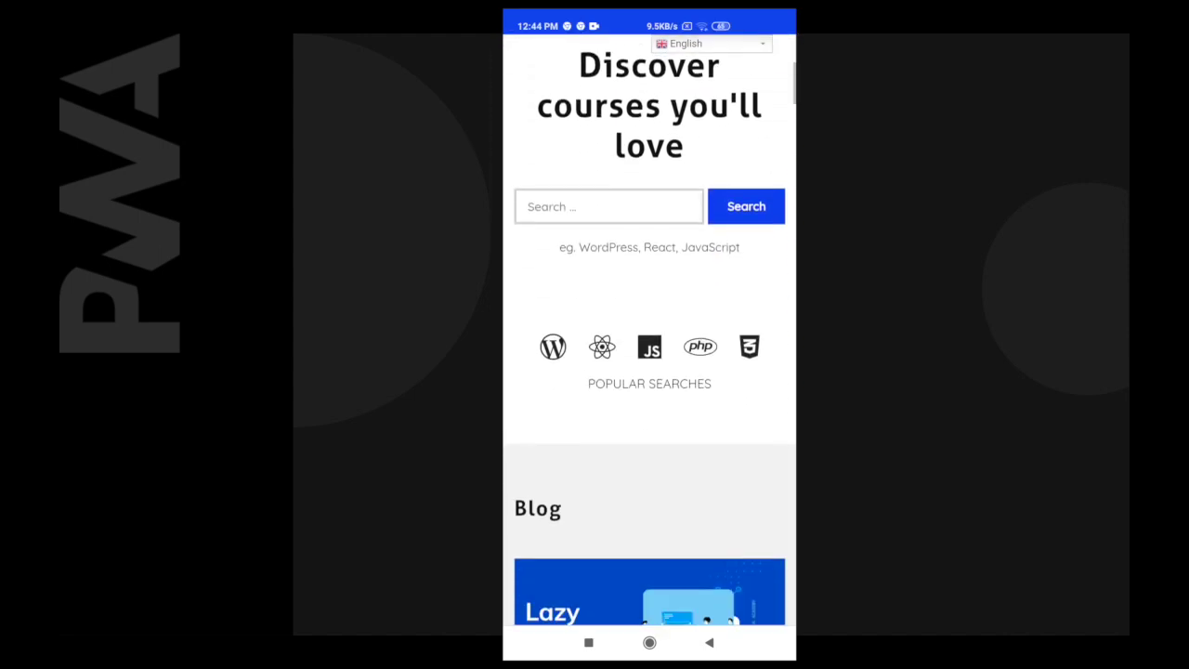
{"action": "scroll", "coordinate": [650, 372], "scroll_direction": "up", "scroll_amount": 5}
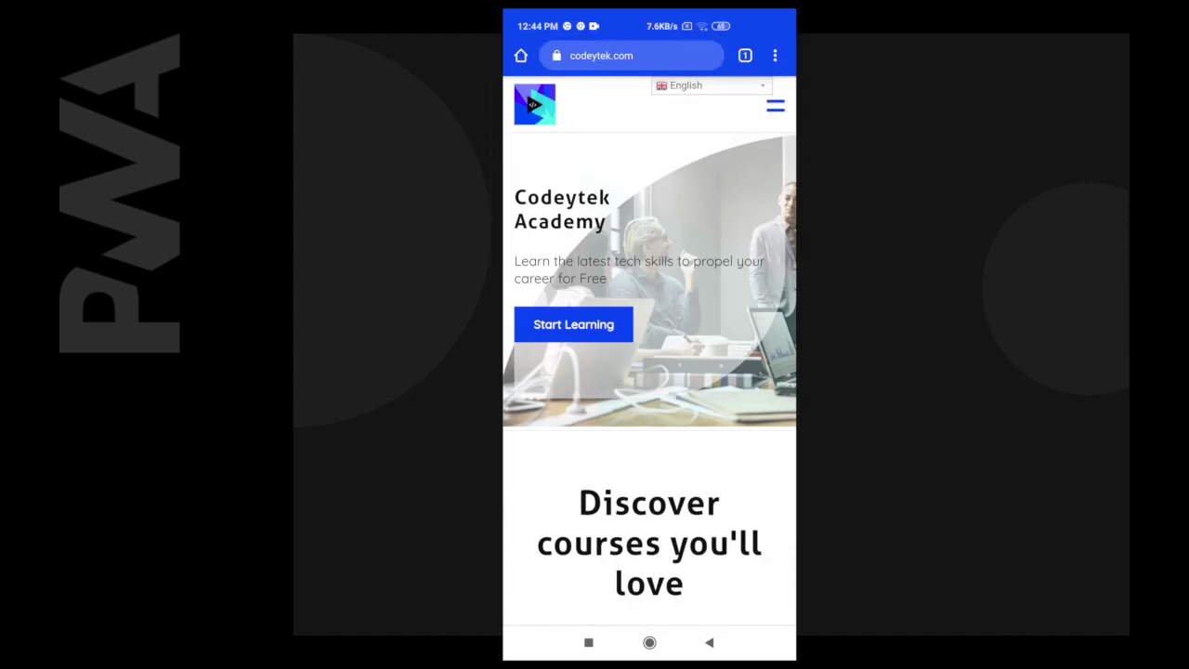
- Close the Codeytek Academy Chrome tab, glance at notifications, and return to the home screen
{"action": "left_click", "coordinate": [746, 55]}
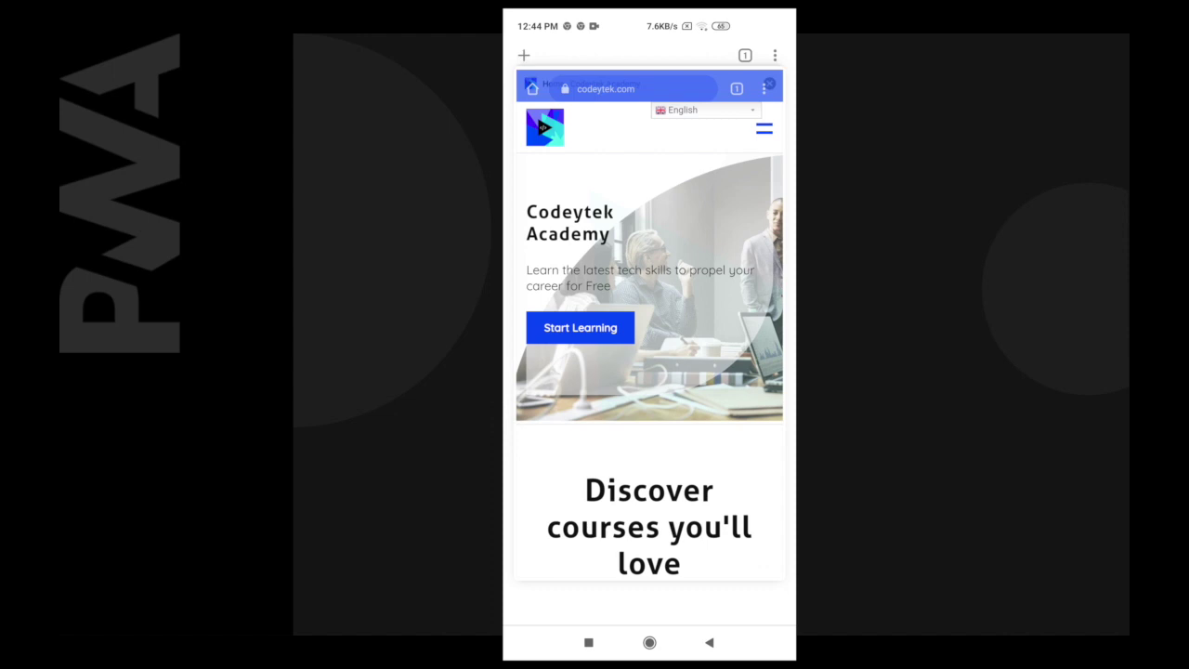
{"action": "left_click", "coordinate": [767, 98]}
{"action": "left_click", "coordinate": [523, 55]}
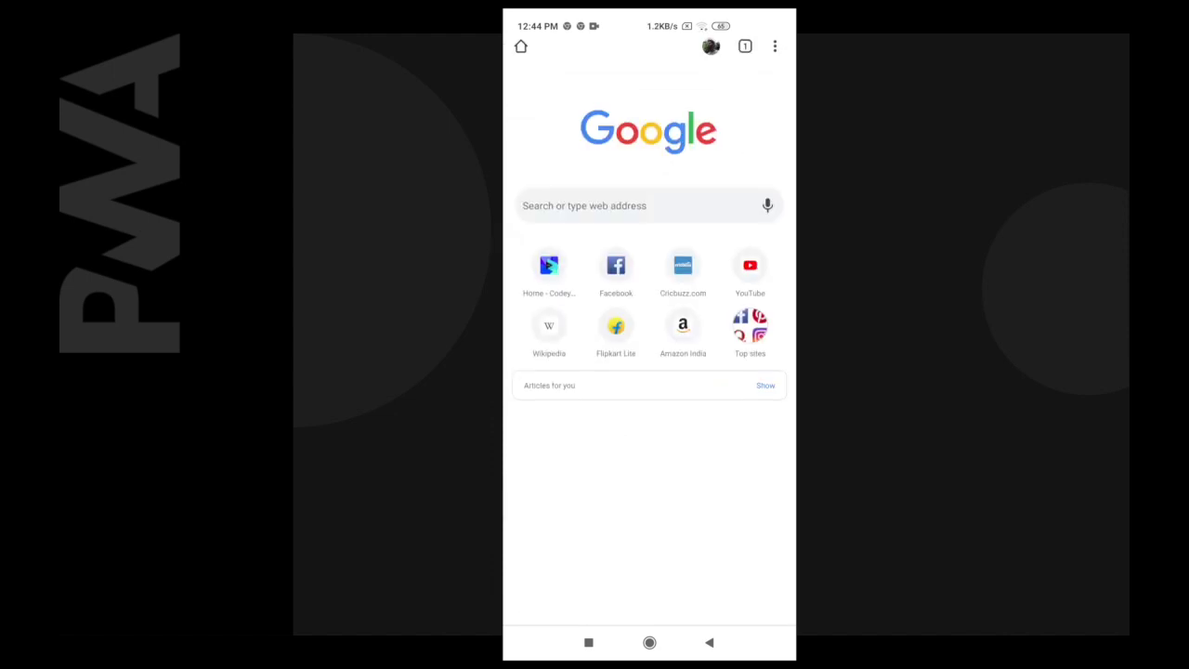
{"action": "left_click_drag", "start_coordinate": [650, 11], "coordinate": [650, 464]}
{"action": "left_click", "coordinate": [648, 576]}
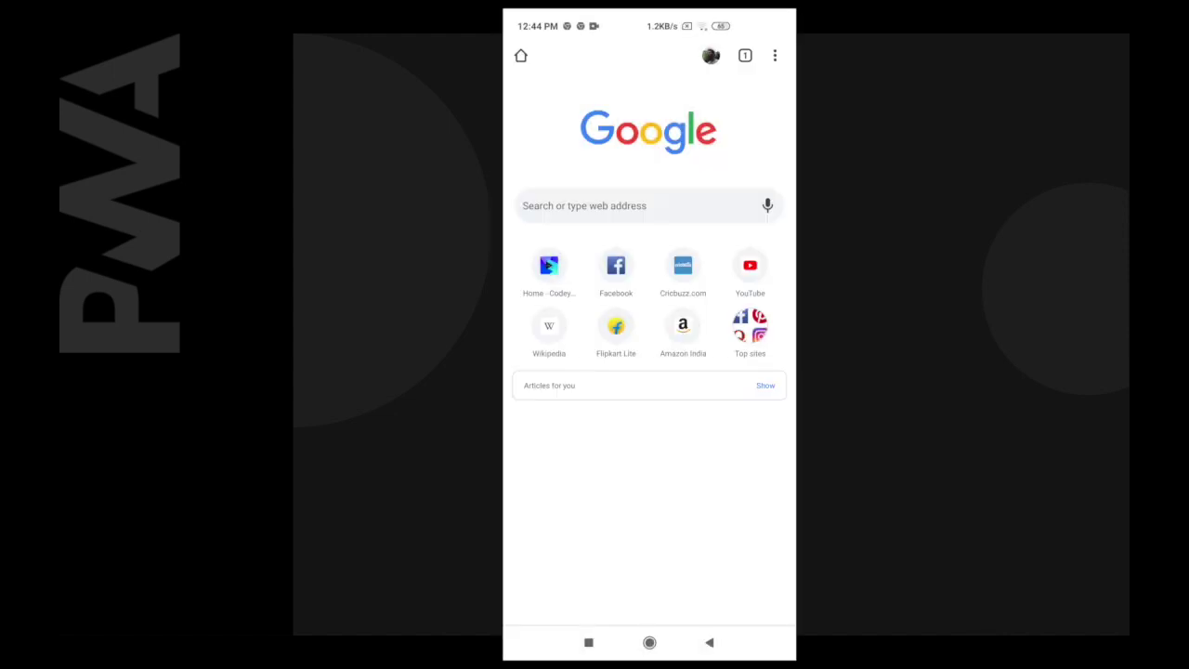
{"action": "left_click", "coordinate": [650, 642]}
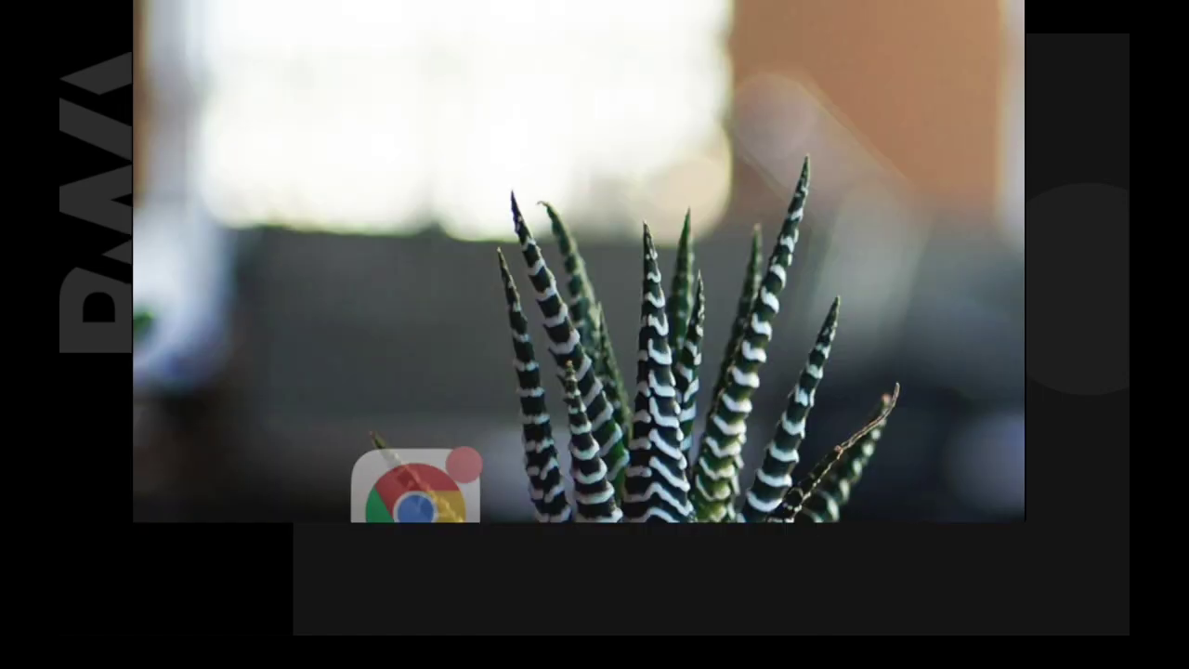
- Launch the installed Codeytek app from the app drawer and browse its home page
{"action": "left_click_drag", "start_coordinate": [650, 558], "coordinate": [650, 279]}
{"action": "left_click", "coordinate": [742, 136]}
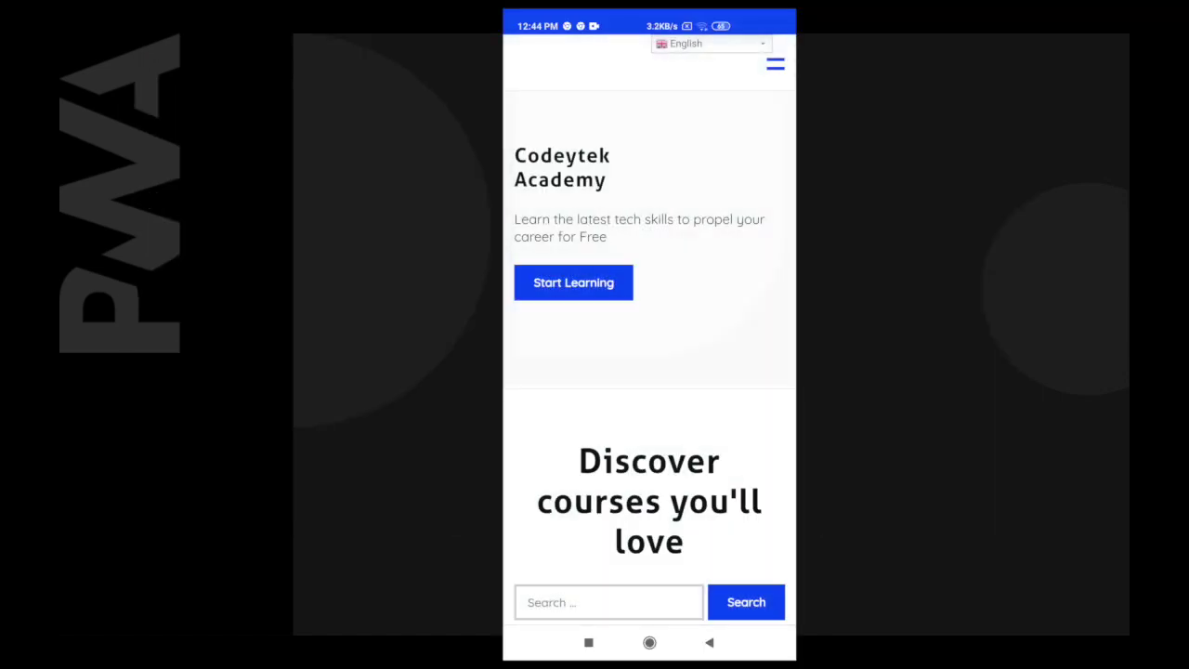
{"action": "scroll", "coordinate": [650, 334], "scroll_direction": "down", "scroll_amount": 5}
{"action": "scroll", "coordinate": [650, 334], "scroll_direction": "down", "scroll_amount": 10}
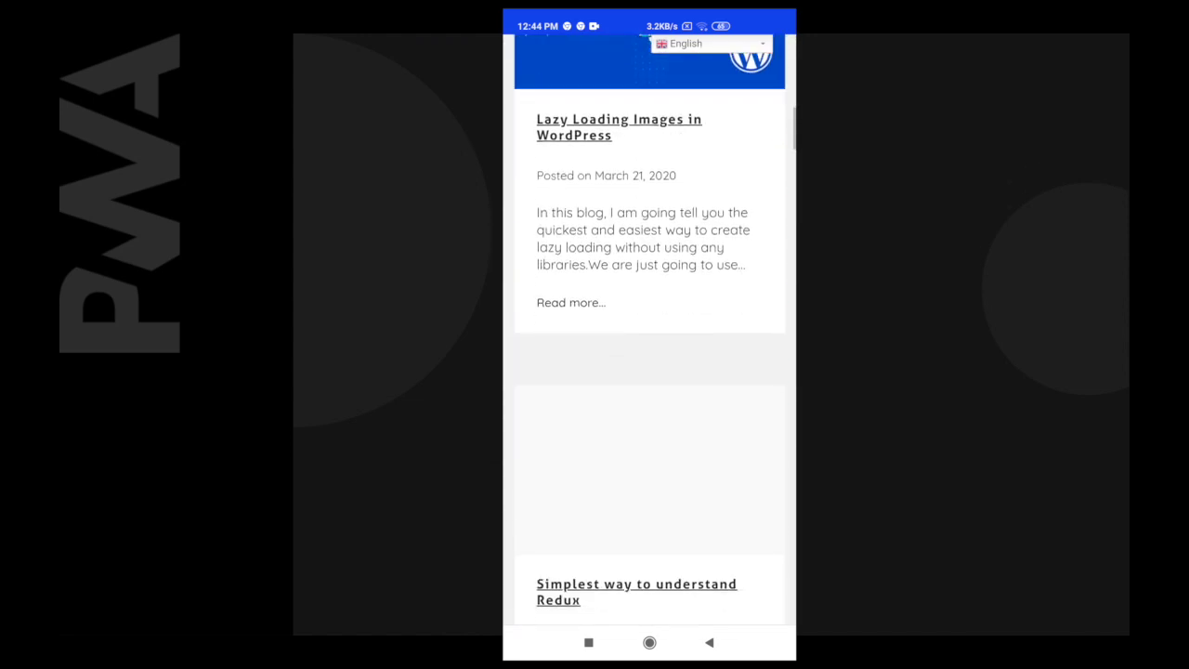
{"action": "scroll", "coordinate": [650, 334], "scroll_direction": "down", "scroll_amount": 2}
{"action": "scroll", "coordinate": [649, 334], "scroll_direction": "up", "scroll_amount": 2}
{"action": "scroll", "coordinate": [649, 334], "scroll_direction": "up", "scroll_amount": 2}
{"action": "scroll", "coordinate": [650, 335], "scroll_direction": "up", "scroll_amount": 3}
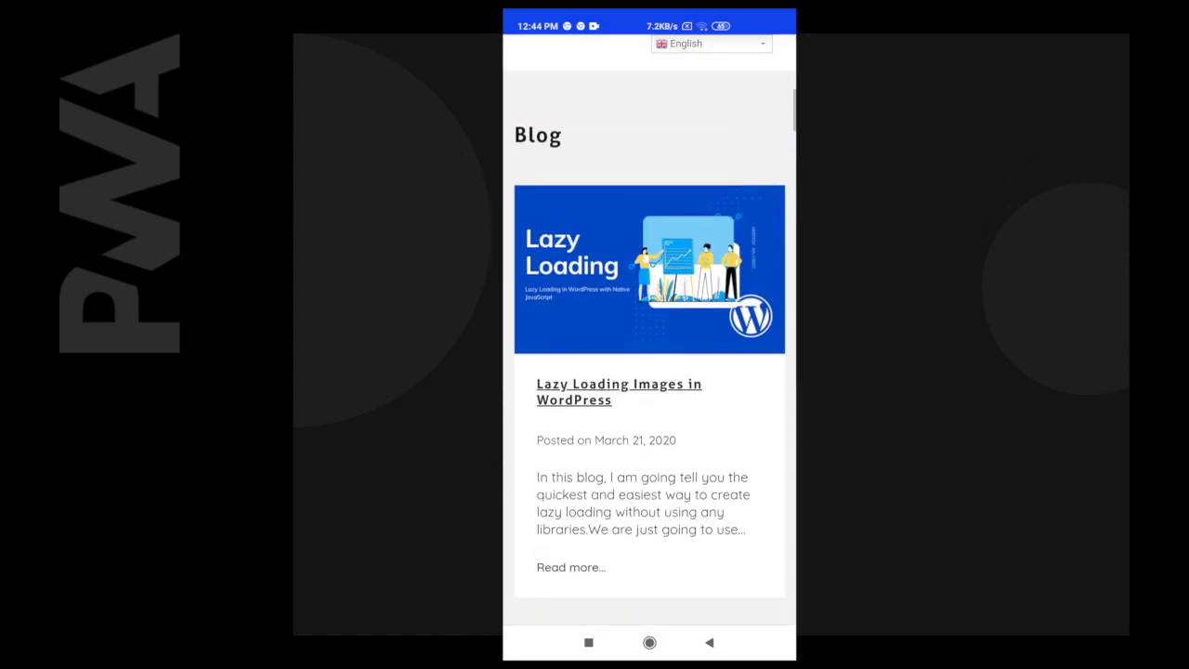
- Read the 'Lazy Loading Images in WordPress' post in the Codeytek app
{"action": "left_click", "coordinate": [618, 384]}
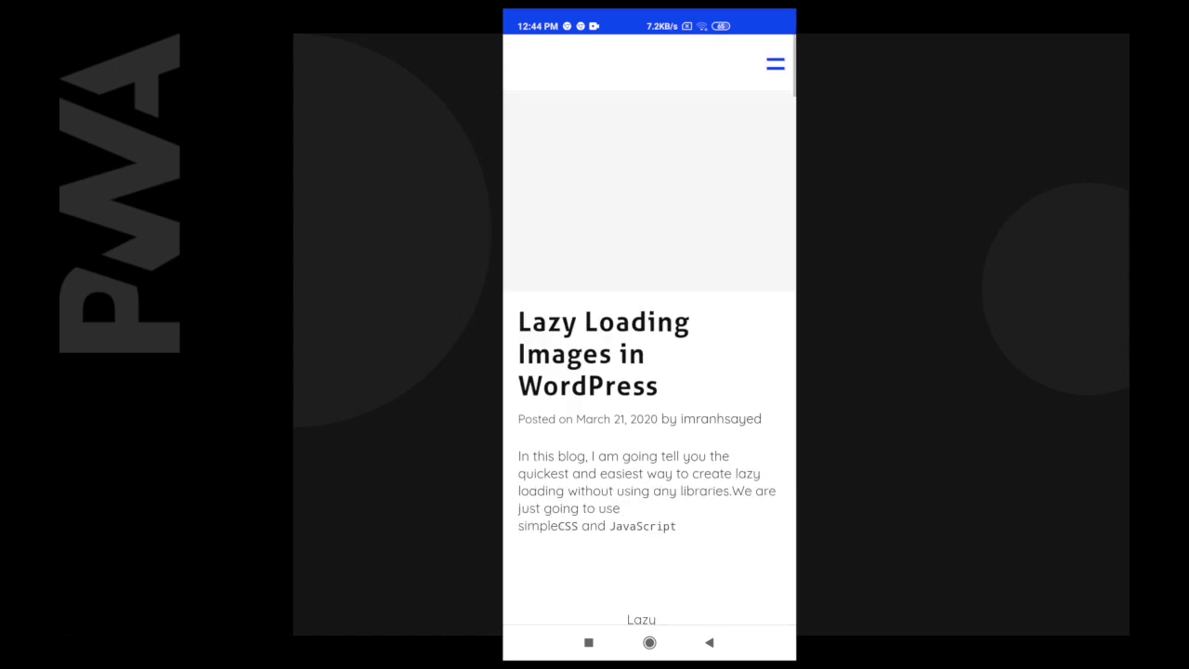
{"action": "scroll", "coordinate": [650, 334], "scroll_direction": "down", "scroll_amount": 4}
{"action": "scroll", "coordinate": [650, 335], "scroll_direction": "down", "scroll_amount": 2}
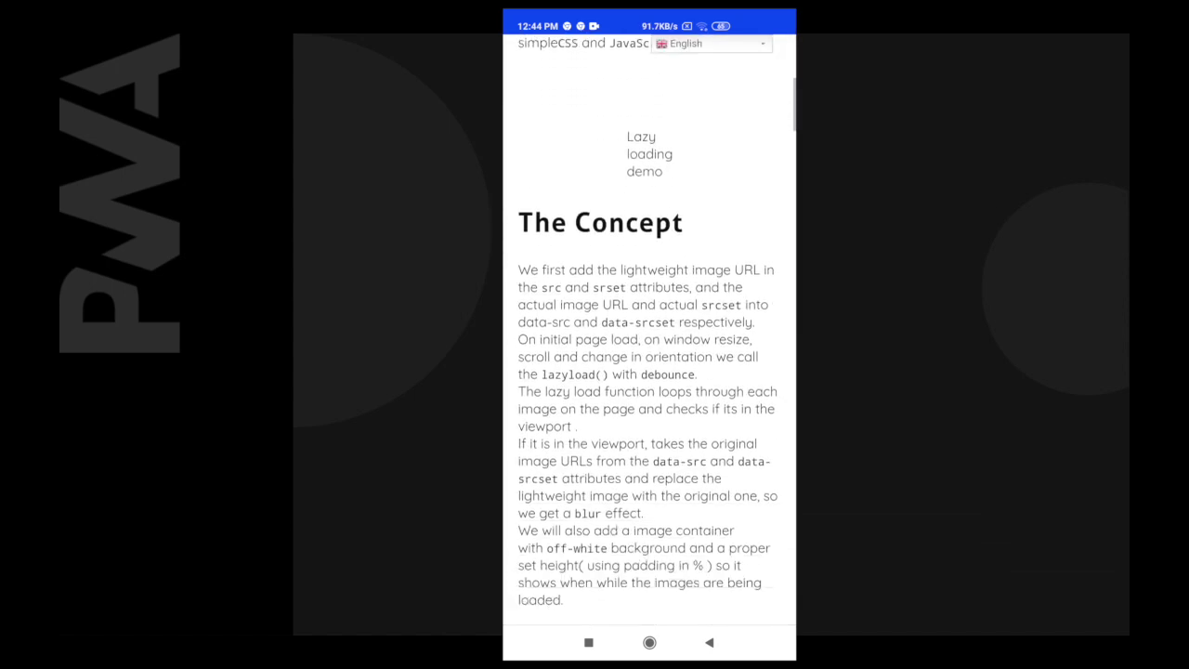
{"action": "scroll", "coordinate": [650, 334], "scroll_direction": "down", "scroll_amount": 10}
{"action": "scroll", "coordinate": [650, 334], "scroll_direction": "down", "scroll_amount": 5}
{"action": "scroll", "coordinate": [649, 335], "scroll_direction": "up", "scroll_amount": 7}
{"action": "scroll", "coordinate": [650, 334], "scroll_direction": "up", "scroll_amount": 15}
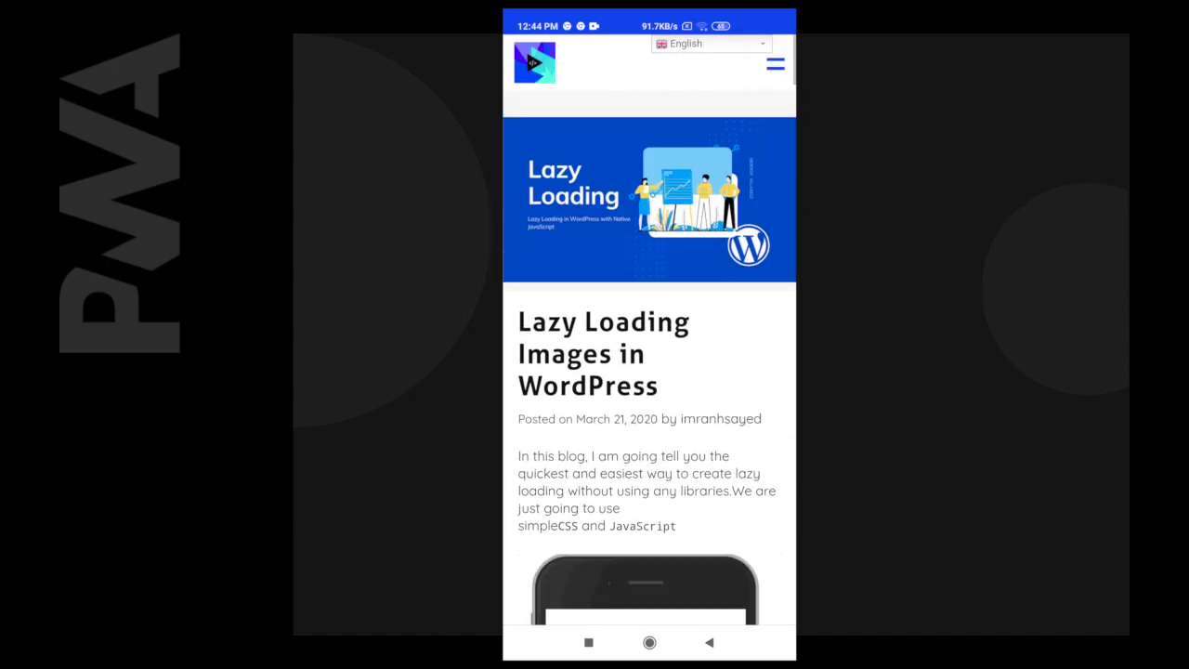
- Return to the blog listing and check the notification confirming Codeytek's home-screen install
{"action": "left_click", "coordinate": [709, 642]}
{"action": "scroll", "coordinate": [649, 335], "scroll_direction": "down", "scroll_amount": 3}
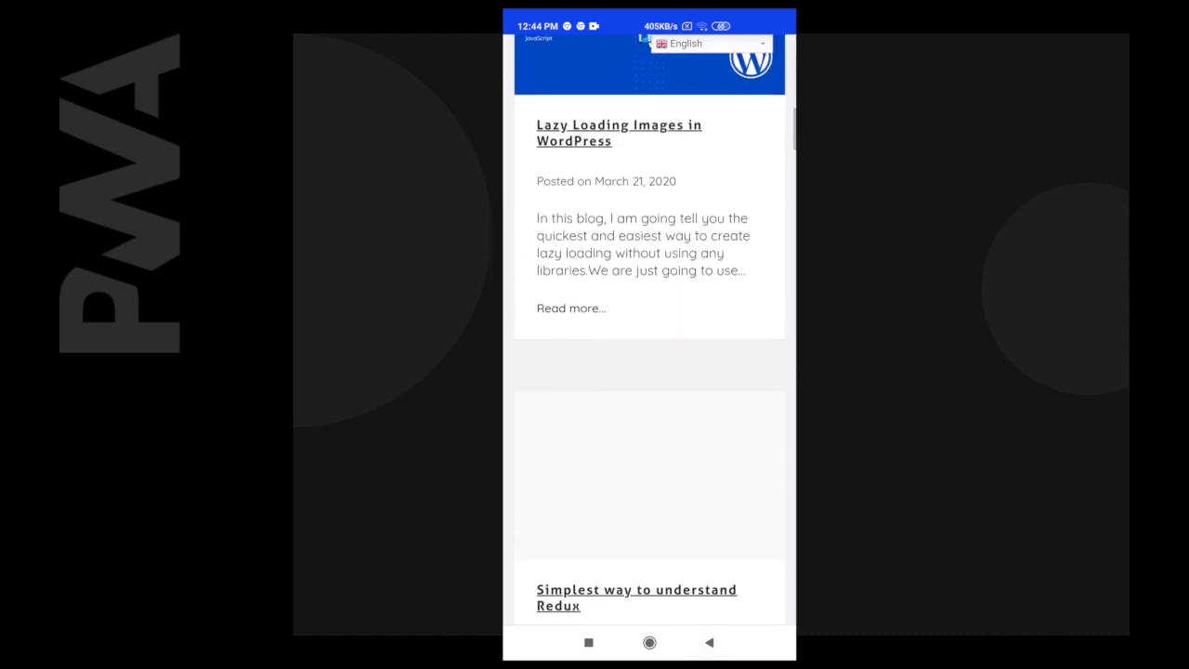
{"action": "scroll", "coordinate": [650, 335], "scroll_direction": "down", "scroll_amount": 1}
{"action": "scroll", "coordinate": [649, 334], "scroll_direction": "up", "scroll_amount": 8}
{"action": "scroll", "coordinate": [650, 334], "scroll_direction": "up", "scroll_amount": 3}
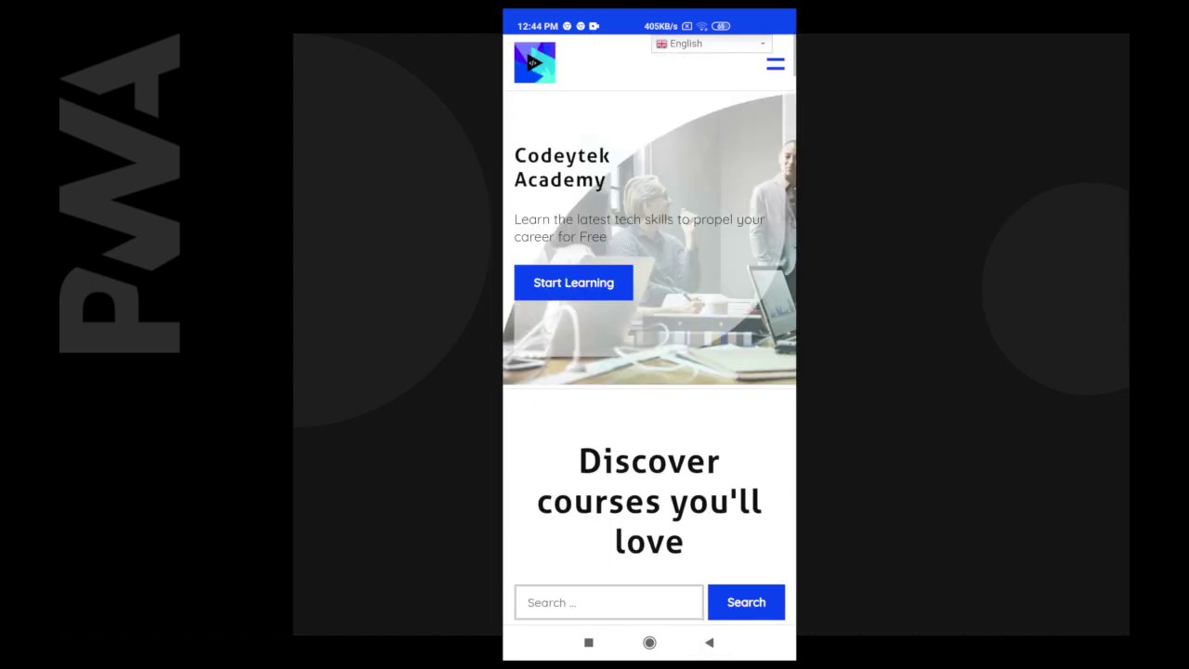
{"action": "left_click_drag", "start_coordinate": [650, 19], "coordinate": [650, 464]}
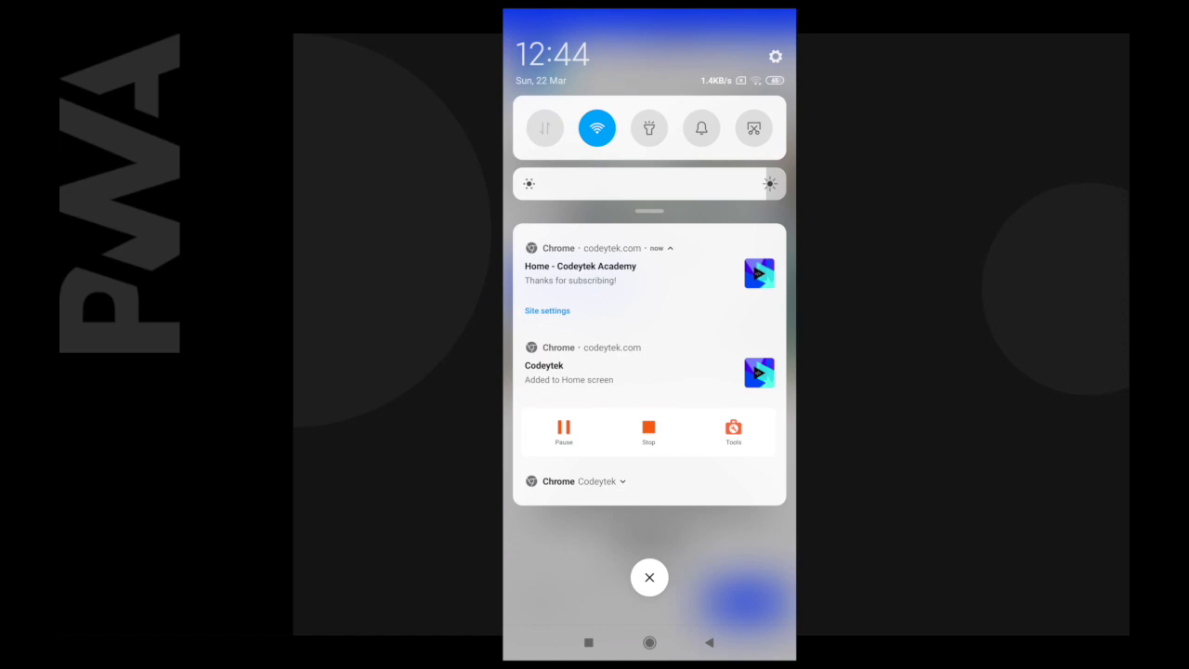
- Turn off Wi-Fi and switch on aeroplane mode from quick settings
{"action": "left_click", "coordinate": [597, 129]}
{"action": "left_click_drag", "start_coordinate": [650, 212], "coordinate": [649, 386]}
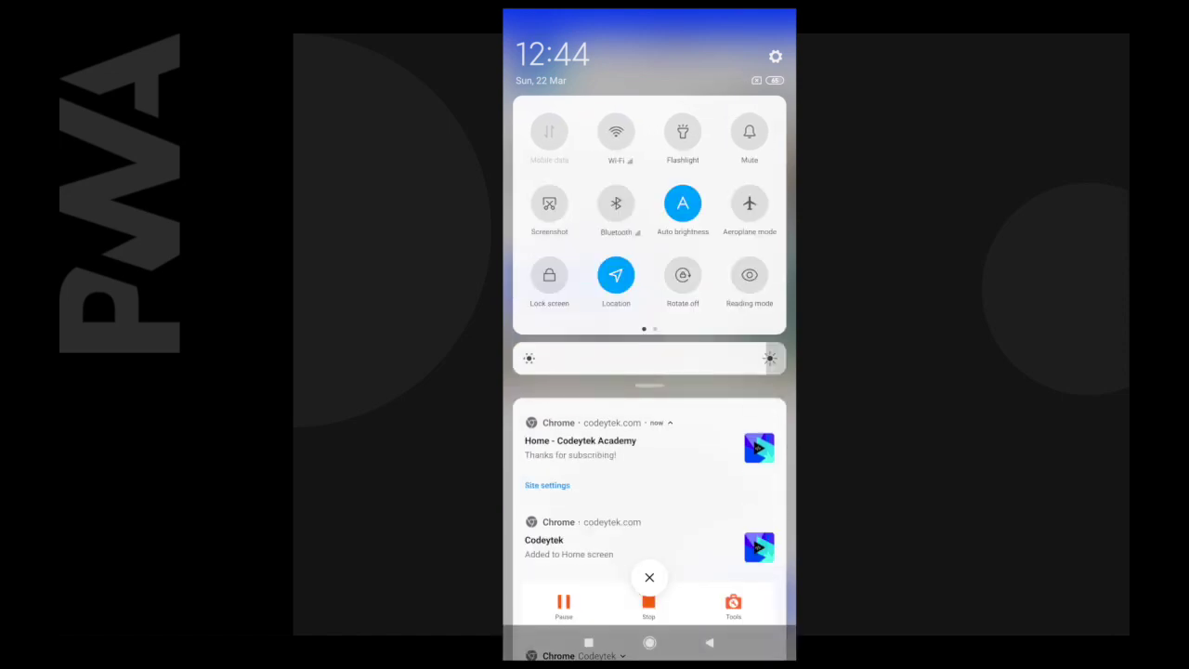
{"action": "left_click", "coordinate": [750, 203]}
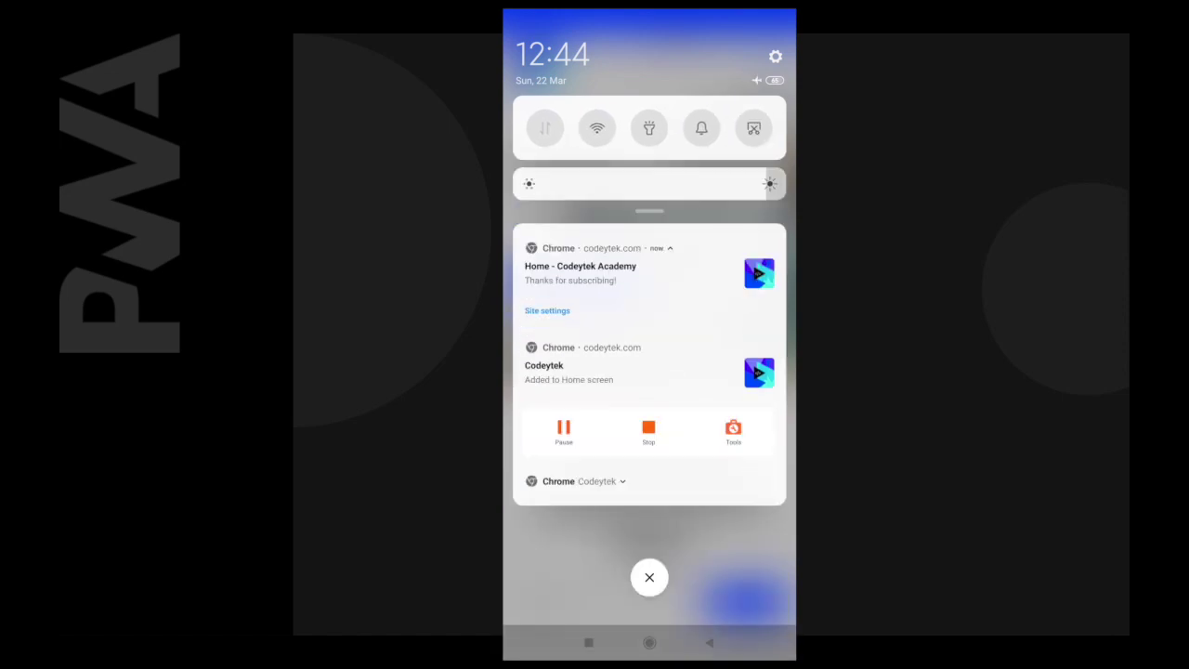
{"action": "left_click_drag", "start_coordinate": [649, 385], "coordinate": [649, 212]}
{"action": "left_click", "coordinate": [650, 577]}
- Relaunch the Codeytek app offline from the app drawer and browse its home page
{"action": "left_click", "coordinate": [650, 642]}
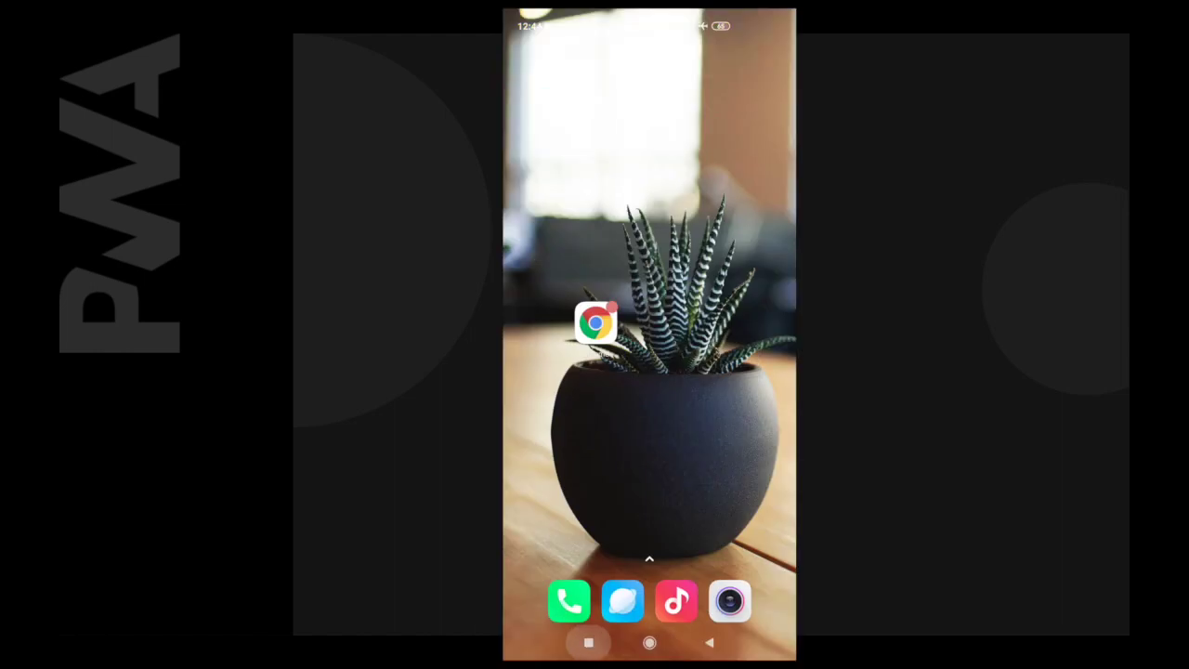
{"action": "left_click_drag", "start_coordinate": [649, 520], "coordinate": [649, 233]}
{"action": "left_click", "coordinate": [704, 351]}
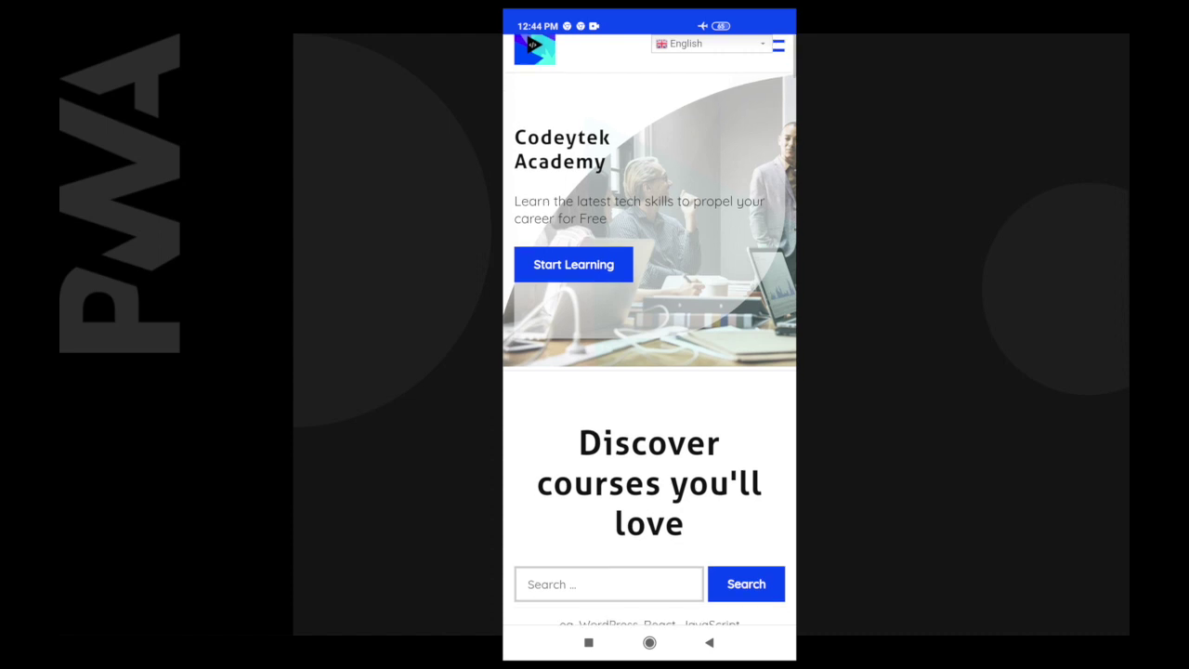
{"action": "scroll", "coordinate": [650, 372], "scroll_direction": "down", "scroll_amount": 3}
{"action": "scroll", "coordinate": [650, 372], "scroll_direction": "down", "scroll_amount": 2}
{"action": "scroll", "coordinate": [650, 371], "scroll_direction": "down", "scroll_amount": 3}
- Open and read the 'Lazy Loading Images in WordPress' post while offline
{"action": "left_click", "coordinate": [619, 575]}
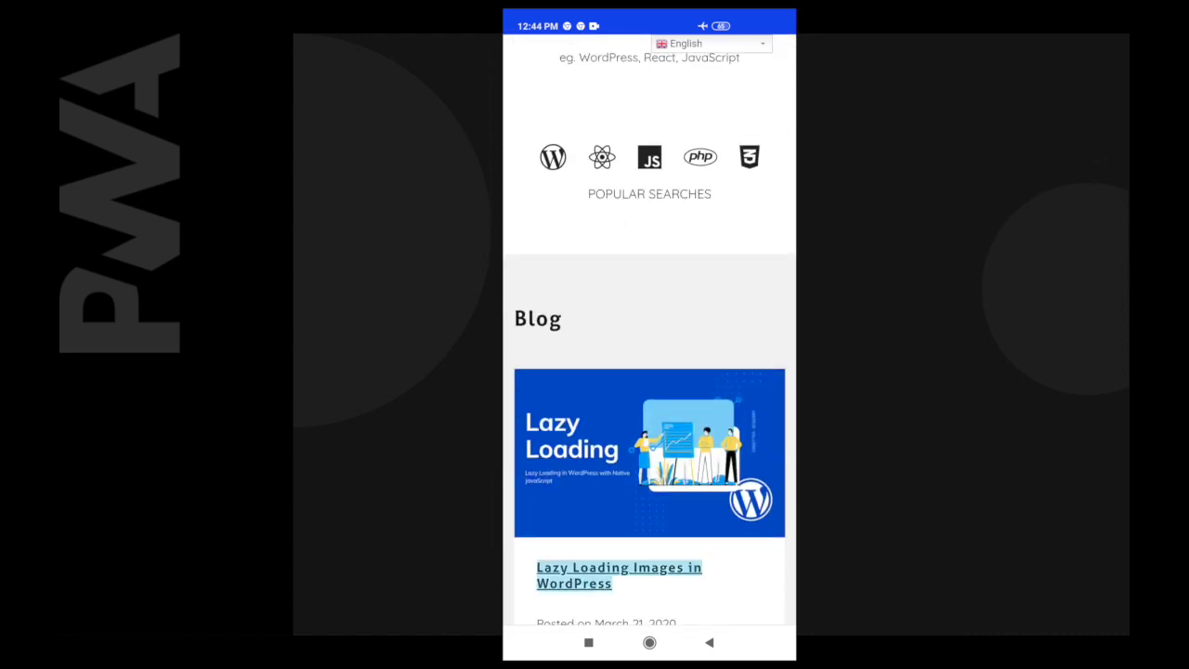
{"action": "scroll", "coordinate": [650, 372], "scroll_direction": "down", "scroll_amount": 3}
{"action": "scroll", "coordinate": [649, 372], "scroll_direction": "down", "scroll_amount": 3}
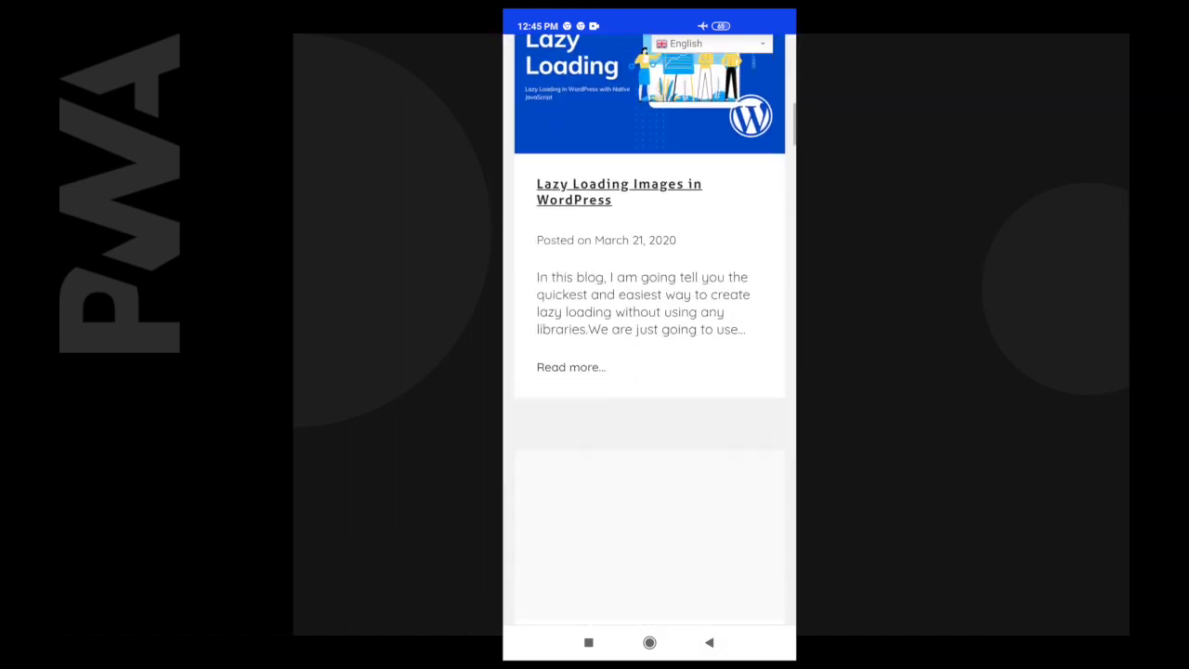
{"action": "scroll", "coordinate": [649, 372], "scroll_direction": "down", "scroll_amount": 1}
{"action": "scroll", "coordinate": [649, 372], "scroll_direction": "up", "scroll_amount": 5}
{"action": "scroll", "coordinate": [649, 372], "scroll_direction": "up", "scroll_amount": 10}
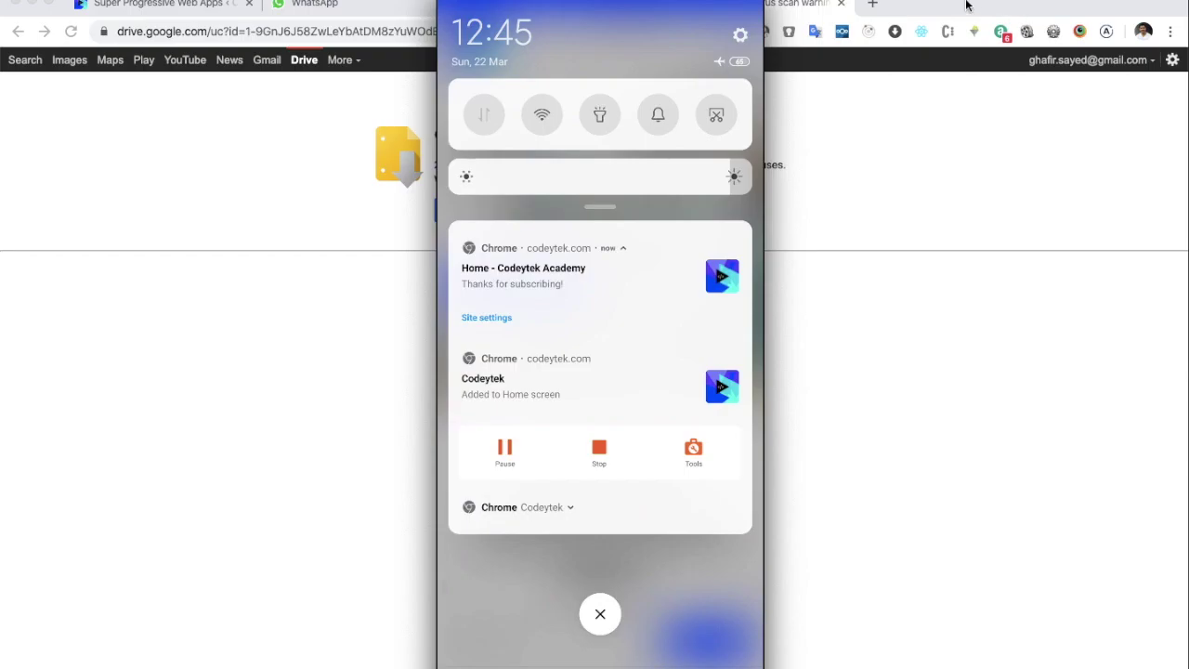
- Open a new Chrome tab to search for the SuperPWA WordPress plugin
{"action": "left_click", "coordinate": [874, 4]}
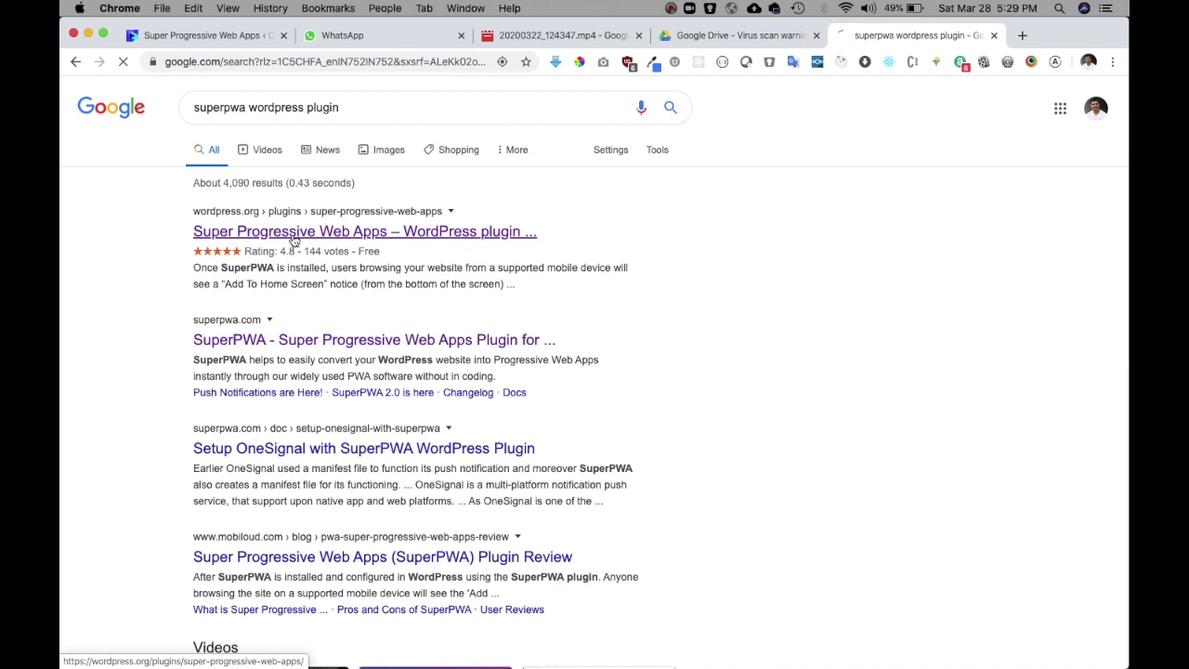
{"action": "left_click", "coordinate": [294, 240]}
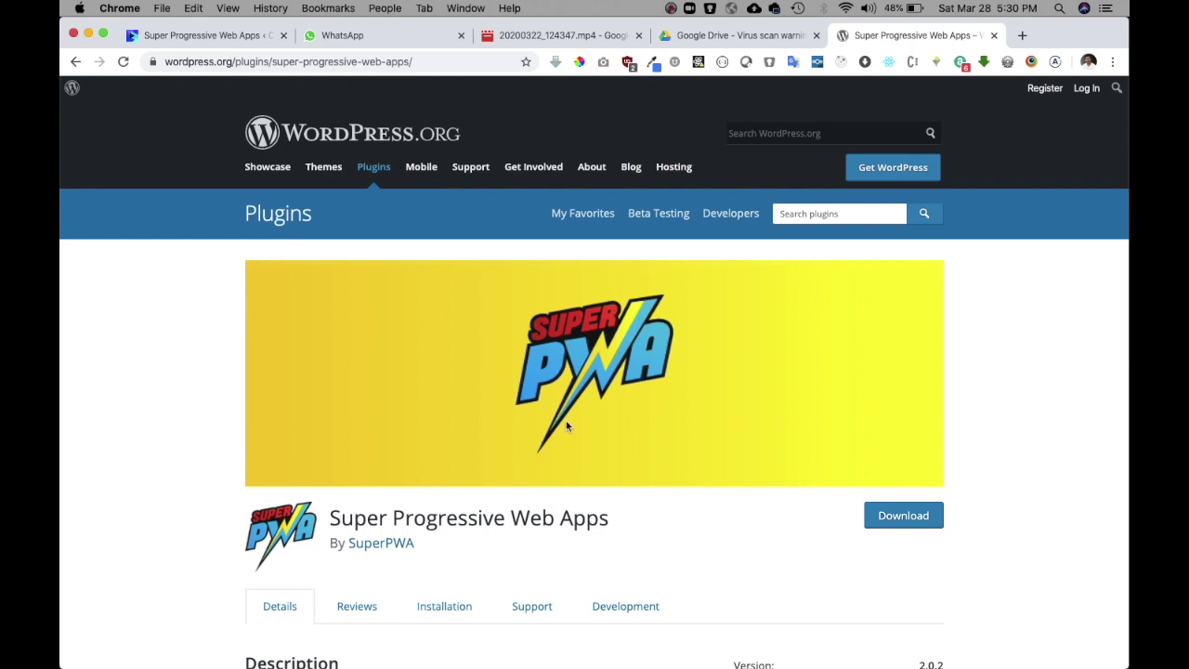
{"action": "scroll", "coordinate": [566, 420], "scroll_direction": "down", "scroll_amount": 2}
{"action": "scroll", "coordinate": [566, 400], "scroll_direction": "down", "scroll_amount": 3}
{"action": "scroll", "coordinate": [566, 400], "scroll_direction": "down", "scroll_amount": 1}
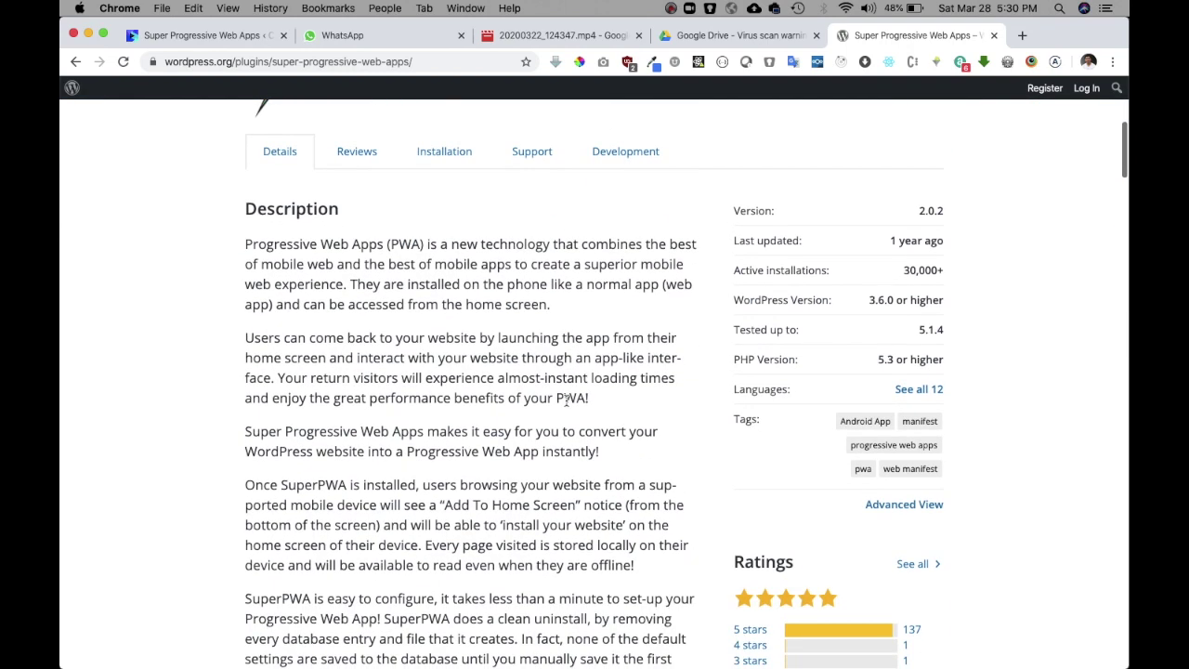
{"action": "scroll", "coordinate": [566, 399], "scroll_direction": "down", "scroll_amount": 2}
{"action": "scroll", "coordinate": [569, 402], "scroll_direction": "up", "scroll_amount": 3}
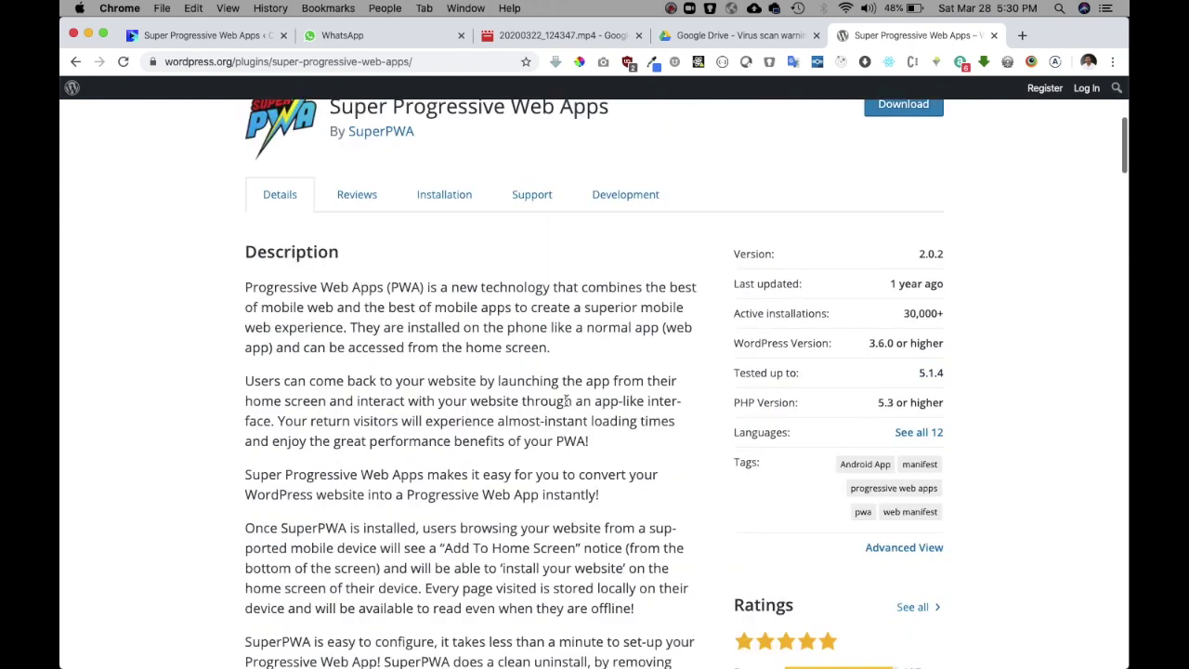
{"action": "scroll", "coordinate": [1078, 344], "scroll_direction": "up", "scroll_amount": 5}
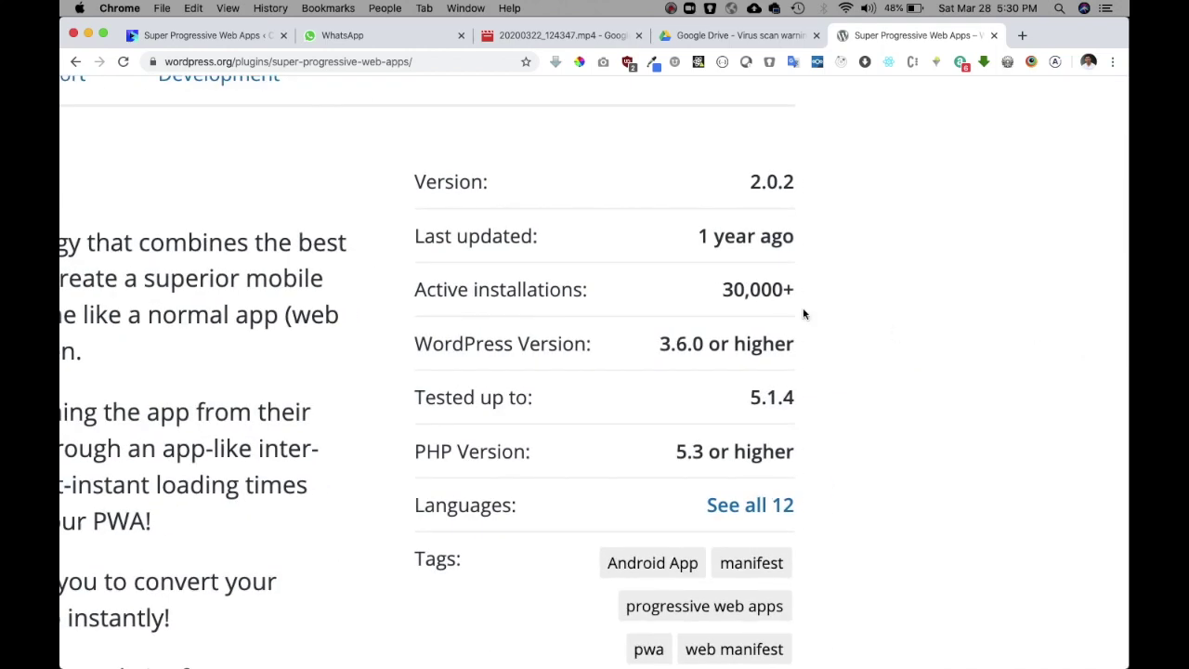
{"action": "scroll", "coordinate": [805, 314], "scroll_direction": "down", "scroll_amount": 5}
{"action": "scroll", "coordinate": [804, 315], "scroll_direction": "down", "scroll_amount": 5}
{"action": "scroll", "coordinate": [805, 314], "scroll_direction": "down", "scroll_amount": 1}
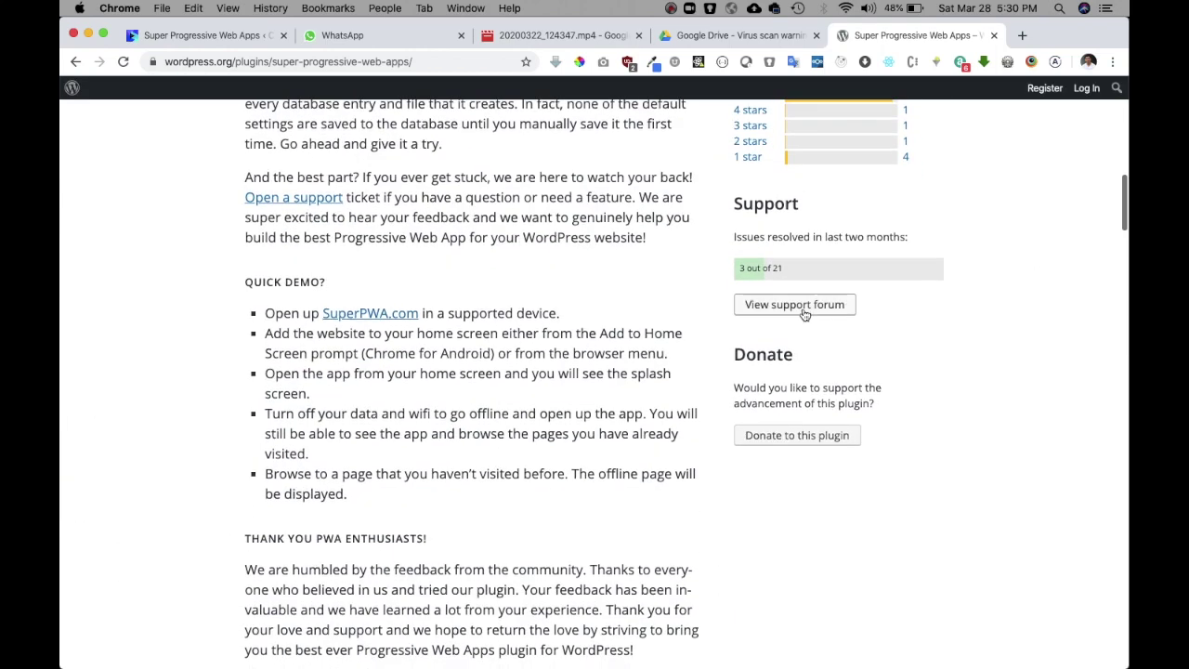
{"action": "scroll", "coordinate": [805, 314], "scroll_direction": "down", "scroll_amount": 3}
{"action": "scroll", "coordinate": [804, 314], "scroll_direction": "down", "scroll_amount": 5}
{"action": "scroll", "coordinate": [805, 314], "scroll_direction": "down", "scroll_amount": 4}
{"action": "scroll", "coordinate": [805, 314], "scroll_direction": "down", "scroll_amount": 5}
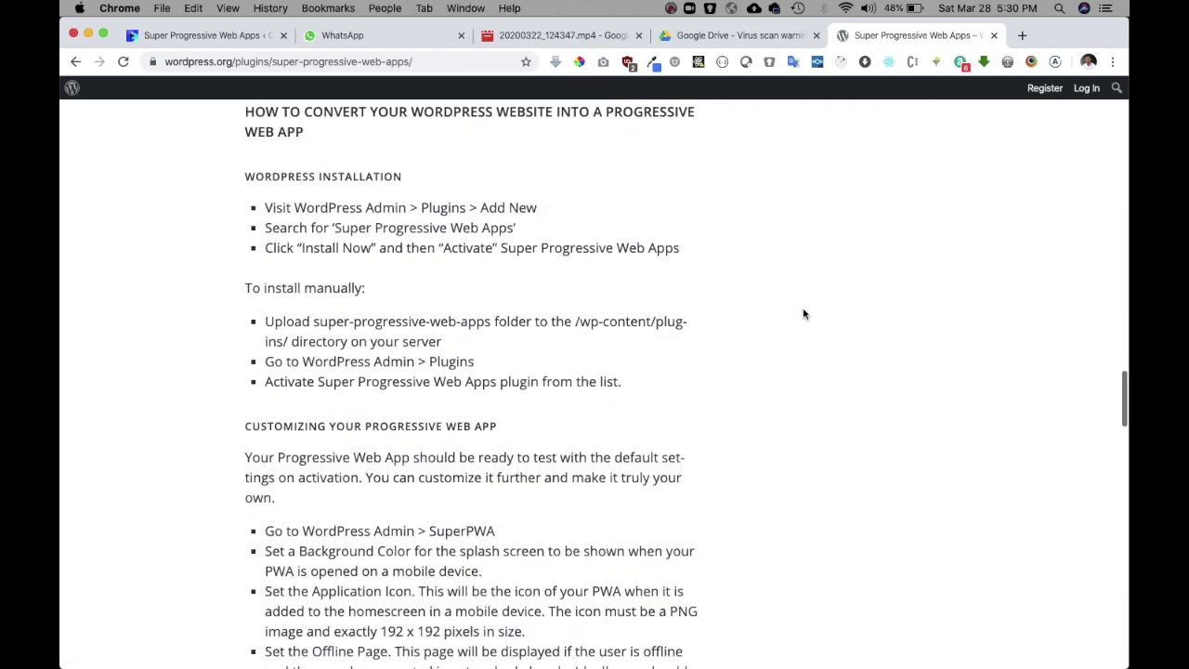
{"action": "scroll", "coordinate": [805, 314], "scroll_direction": "down", "scroll_amount": 2}
{"action": "scroll", "coordinate": [805, 314], "scroll_direction": "down", "scroll_amount": 5}
{"action": "scroll", "coordinate": [805, 314], "scroll_direction": "up", "scroll_amount": 10}
{"action": "scroll", "coordinate": [805, 315], "scroll_direction": "up", "scroll_amount": 5}
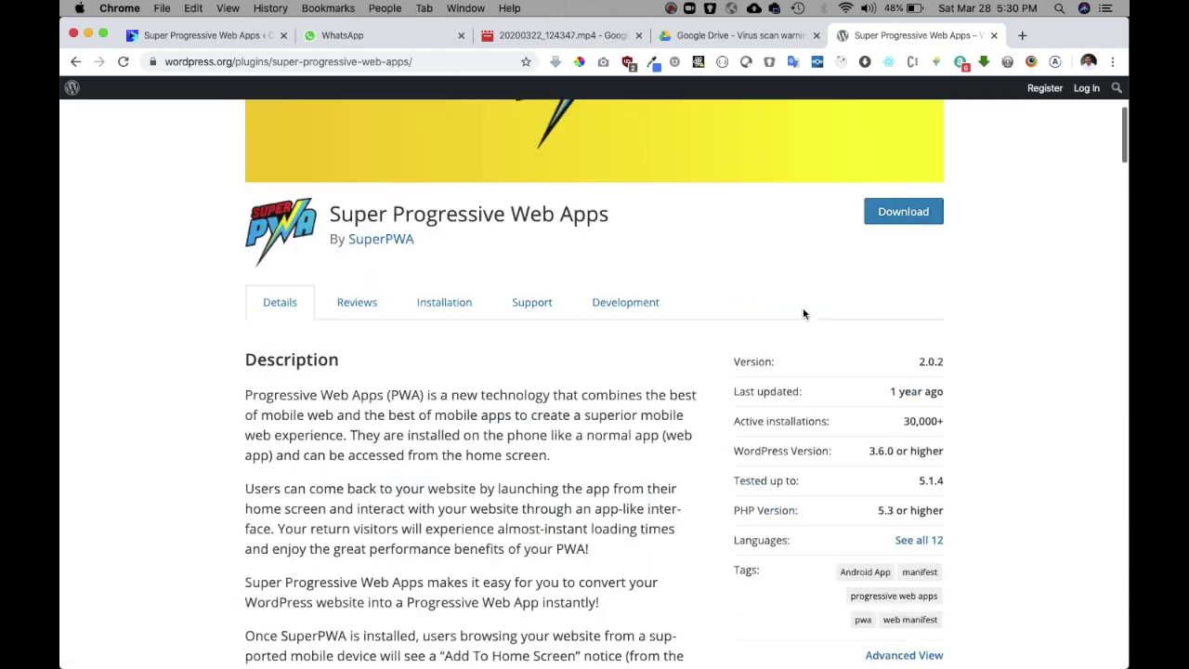
{"action": "scroll", "coordinate": [805, 314], "scroll_direction": "up", "scroll_amount": 3}
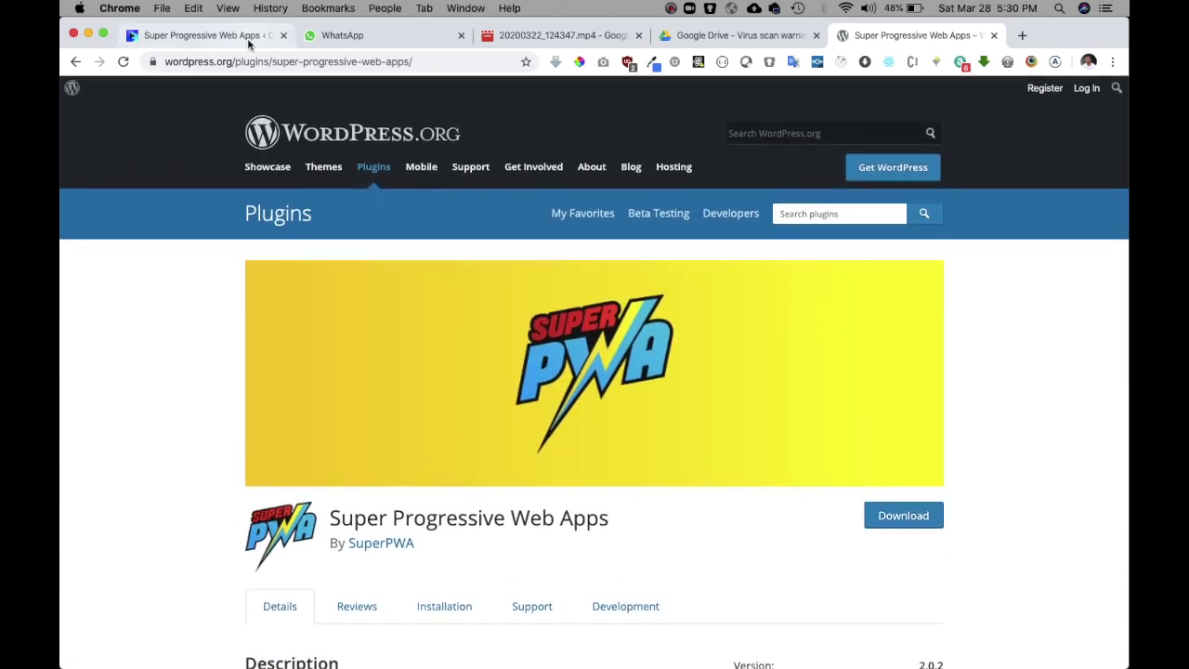
- Open the SuperPWA settings and check the Application Name 'Codeytek Academy'
{"action": "left_click", "coordinate": [248, 41]}
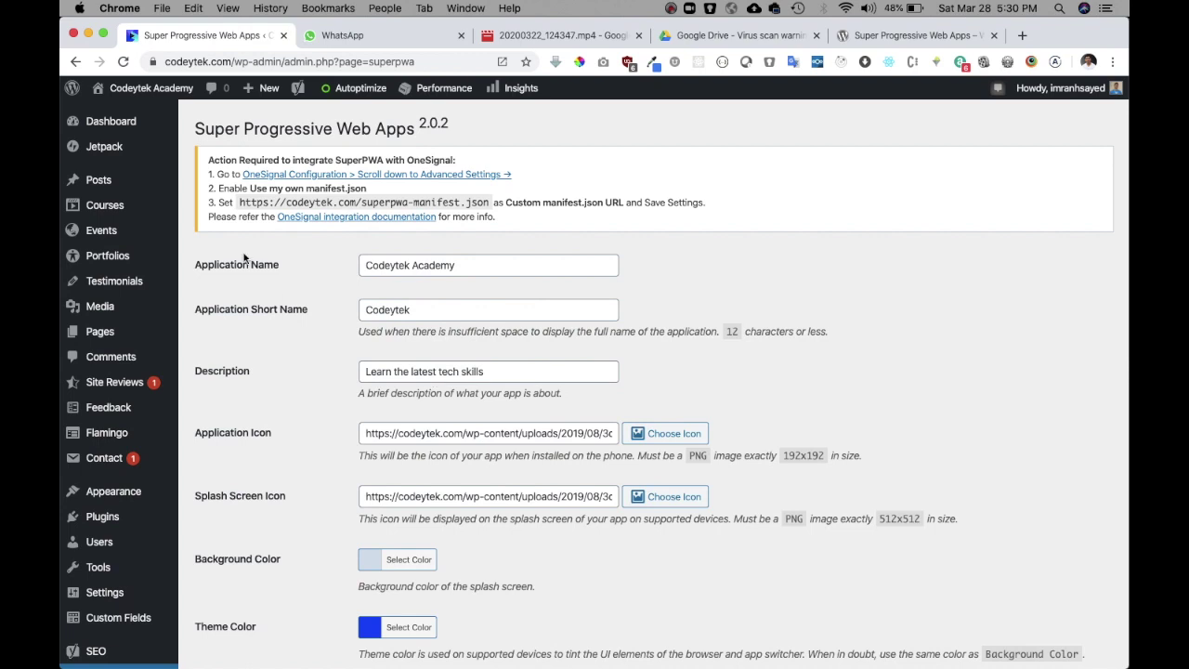
{"action": "scroll", "coordinate": [169, 493], "scroll_direction": "down", "scroll_amount": 5}
{"action": "scroll", "coordinate": [170, 492], "scroll_direction": "down", "scroll_amount": 2}
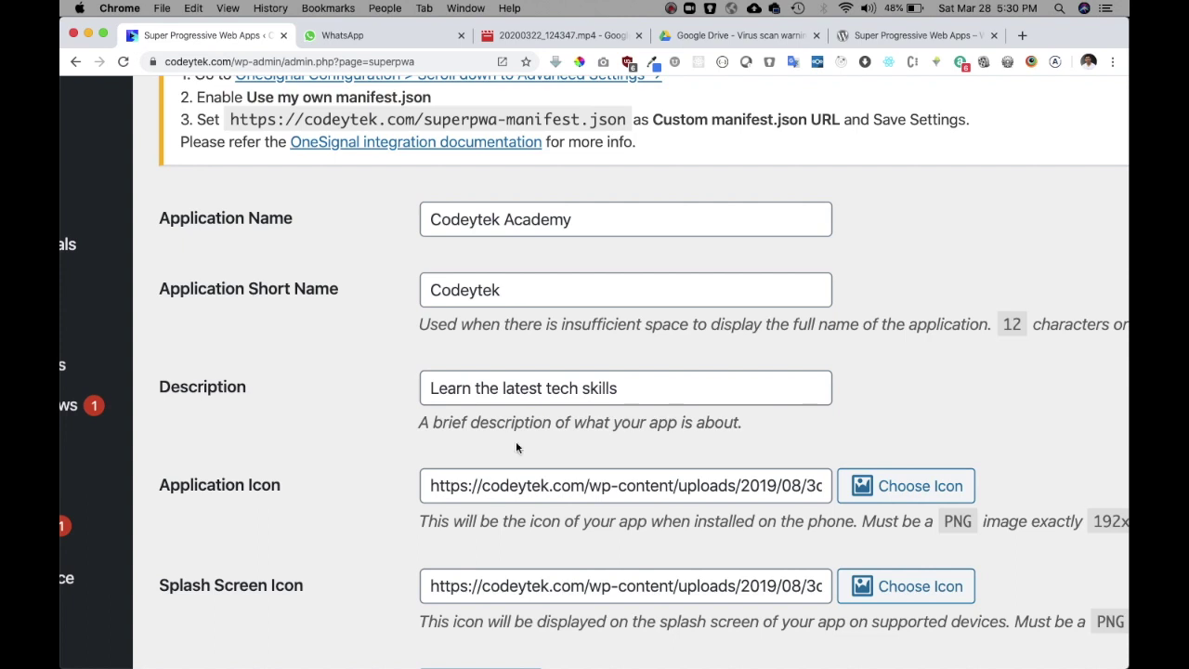
{"action": "left_click", "coordinate": [588, 229]}
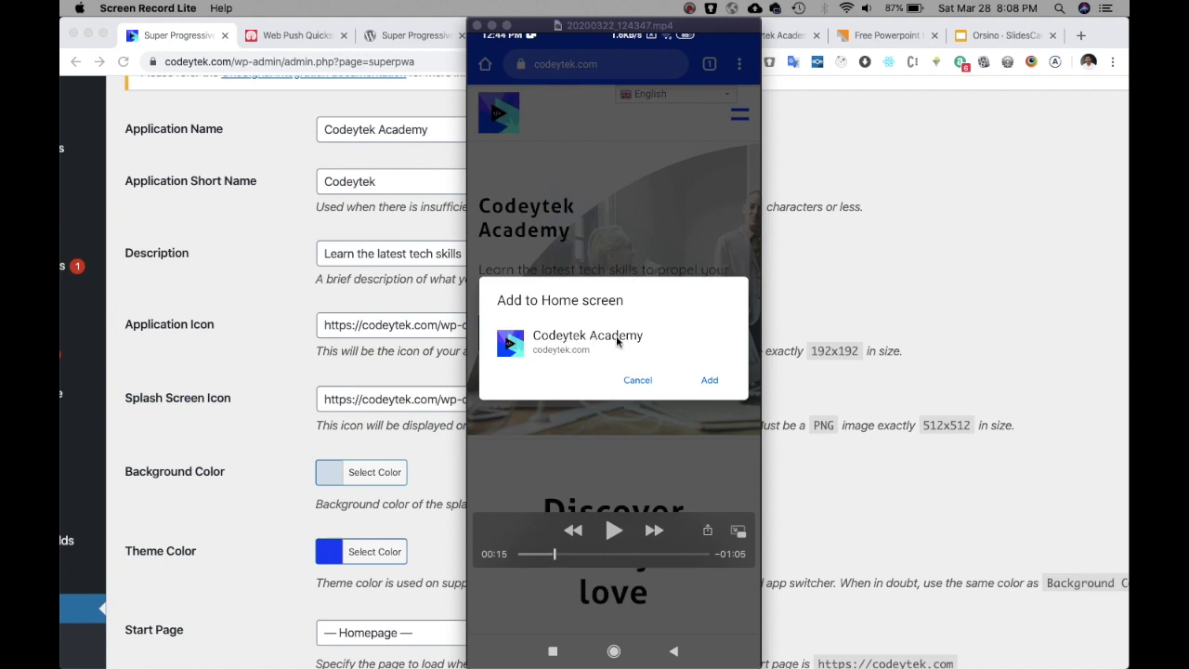
- Compare the short name 'Codeytek' with the installed app in the phone recording
{"action": "left_click", "coordinate": [427, 130]}
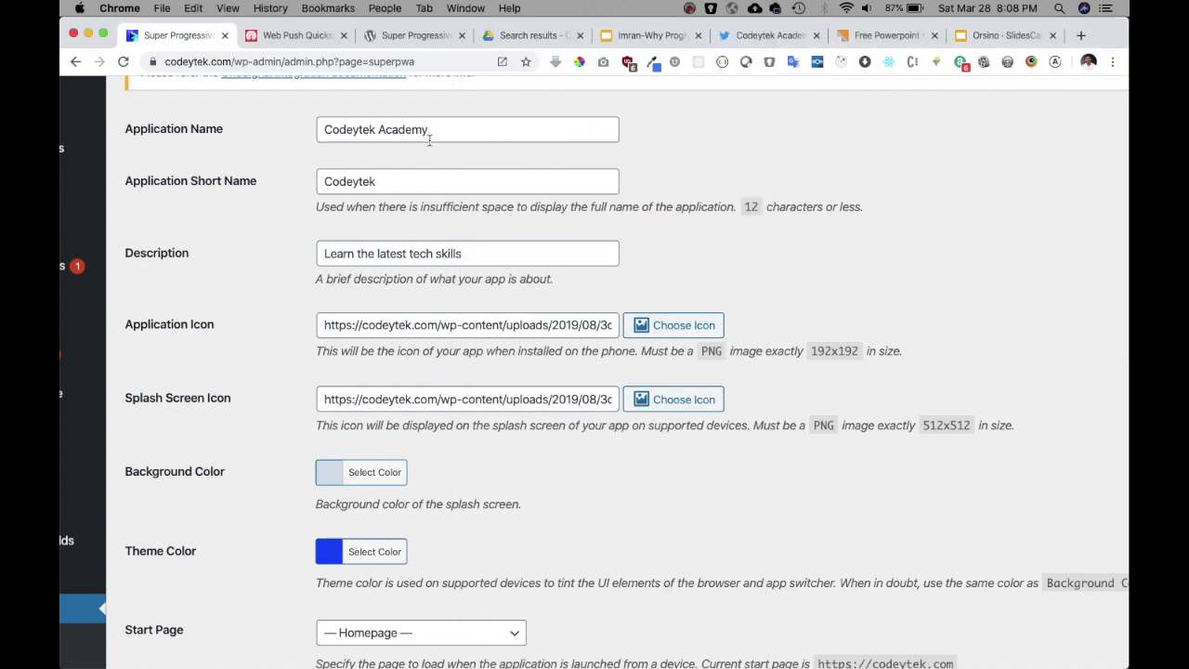
{"action": "left_click", "coordinate": [369, 181]}
{"action": "double_click", "coordinate": [371, 181]}
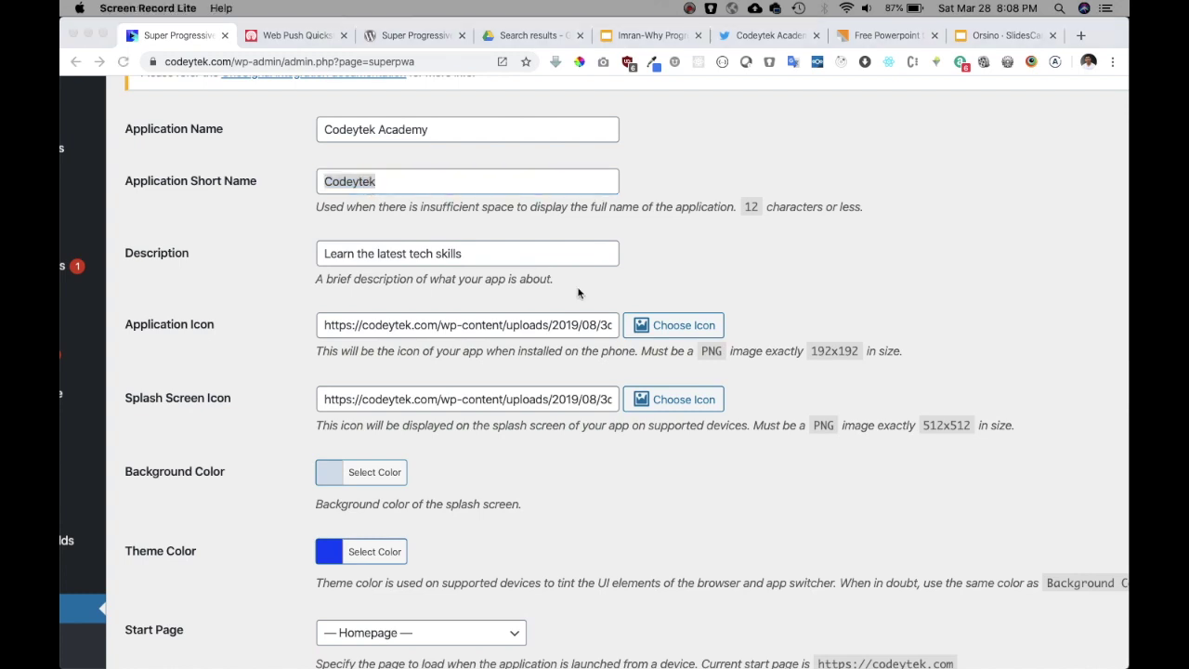
{"action": "key", "text": "super+Tab"}
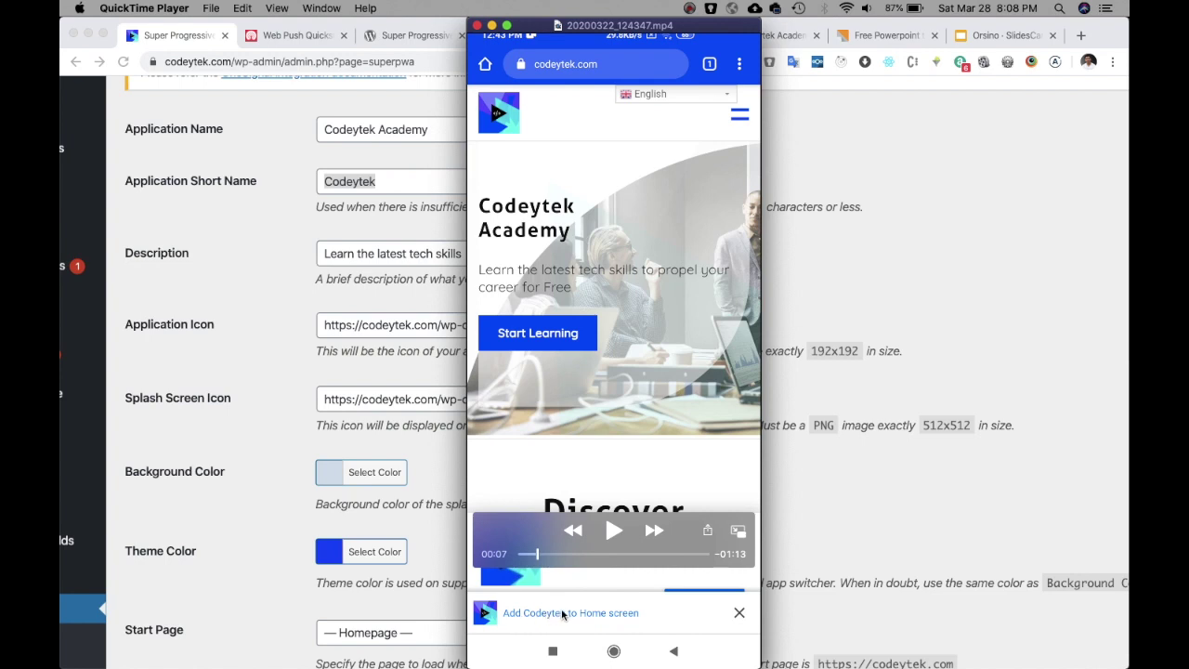
{"action": "left_click", "coordinate": [614, 530]}
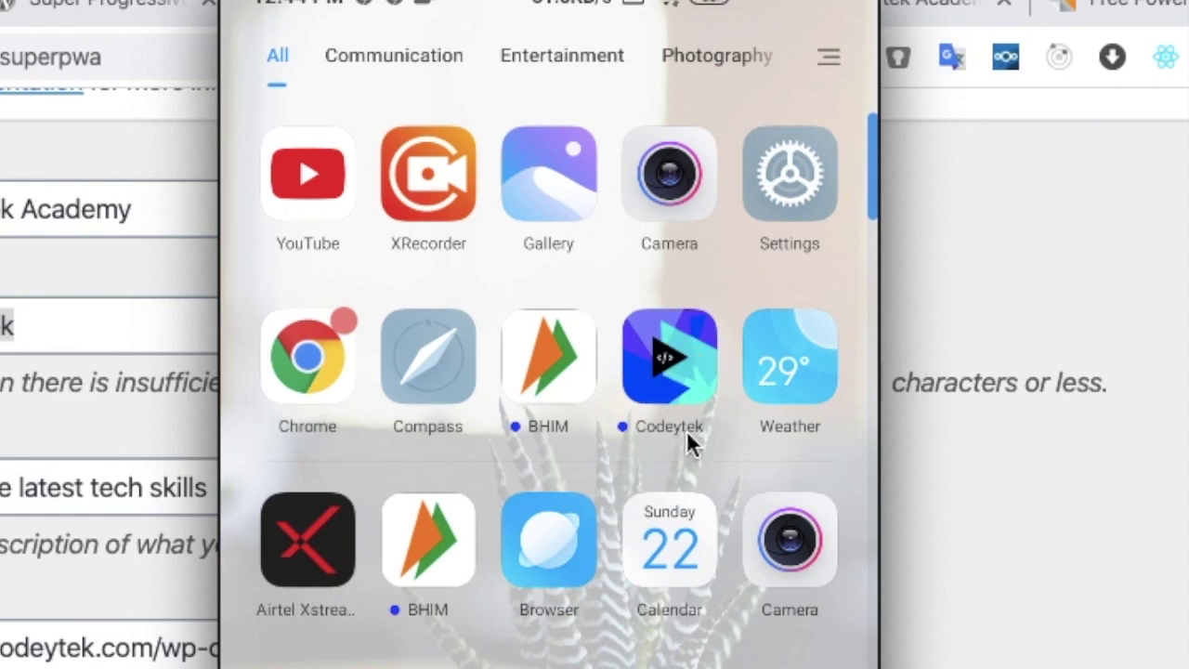
- Select the description 'Learn the latest tech skills' and compare it with the phone recording
{"action": "left_click", "coordinate": [90, 305]}
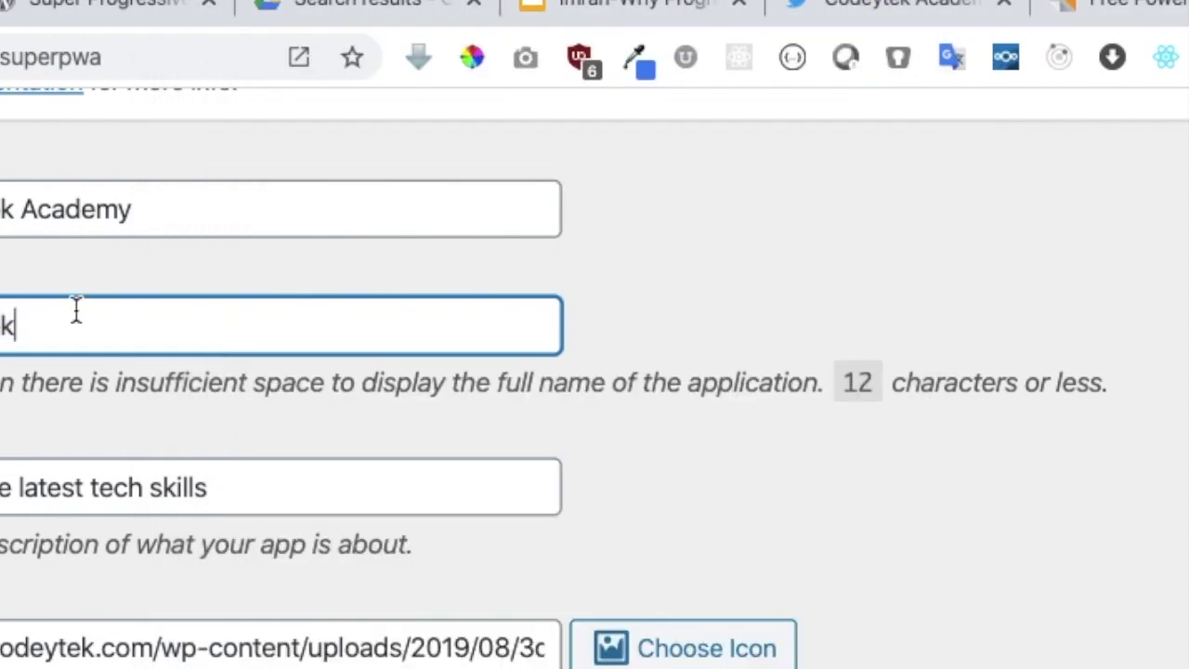
{"action": "triple_click", "coordinate": [4, 469]}
{"action": "key", "text": "super+Tab"}
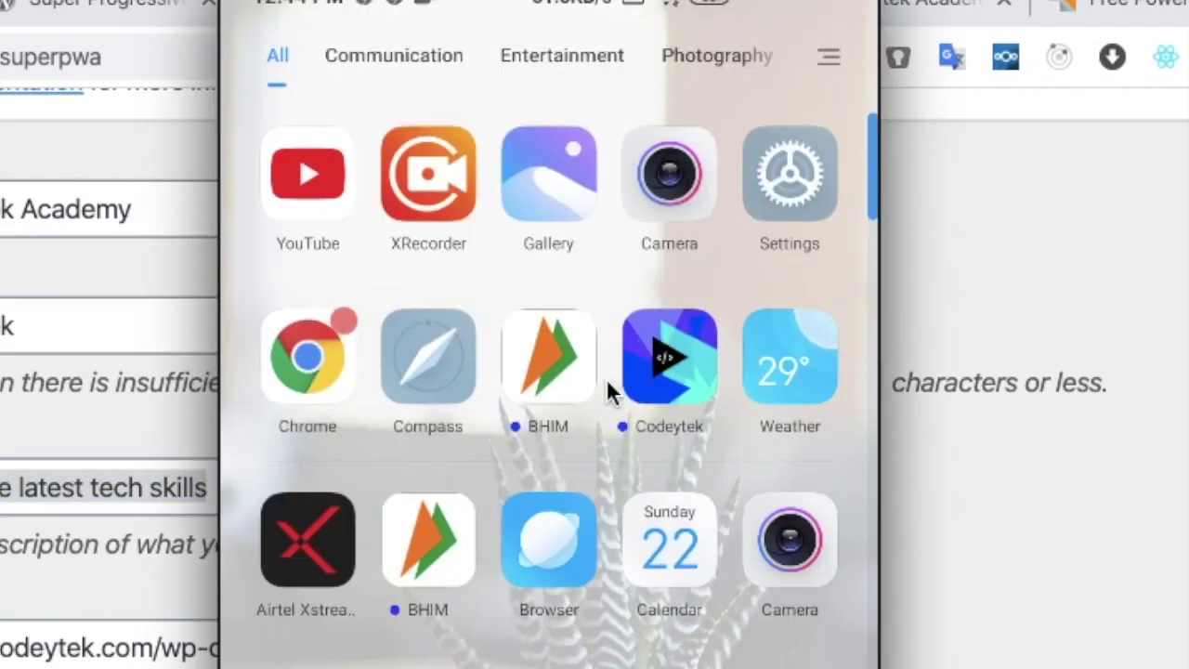
{"action": "key", "text": "super+Tab"}
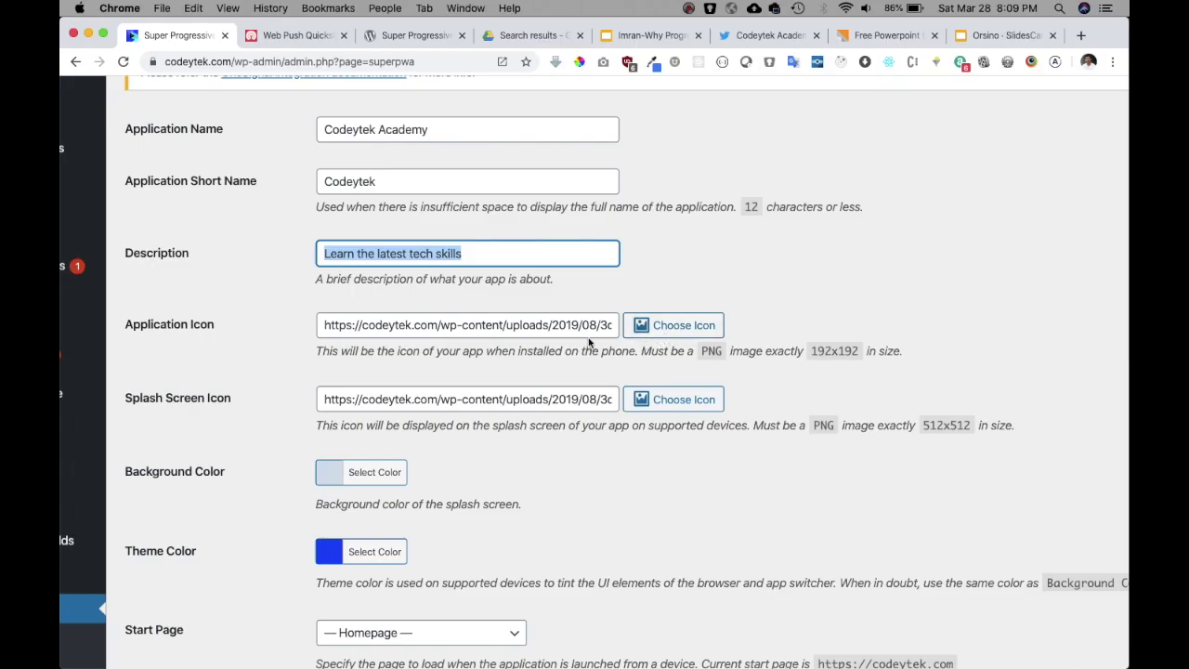
{"action": "left_click", "coordinate": [674, 326]}
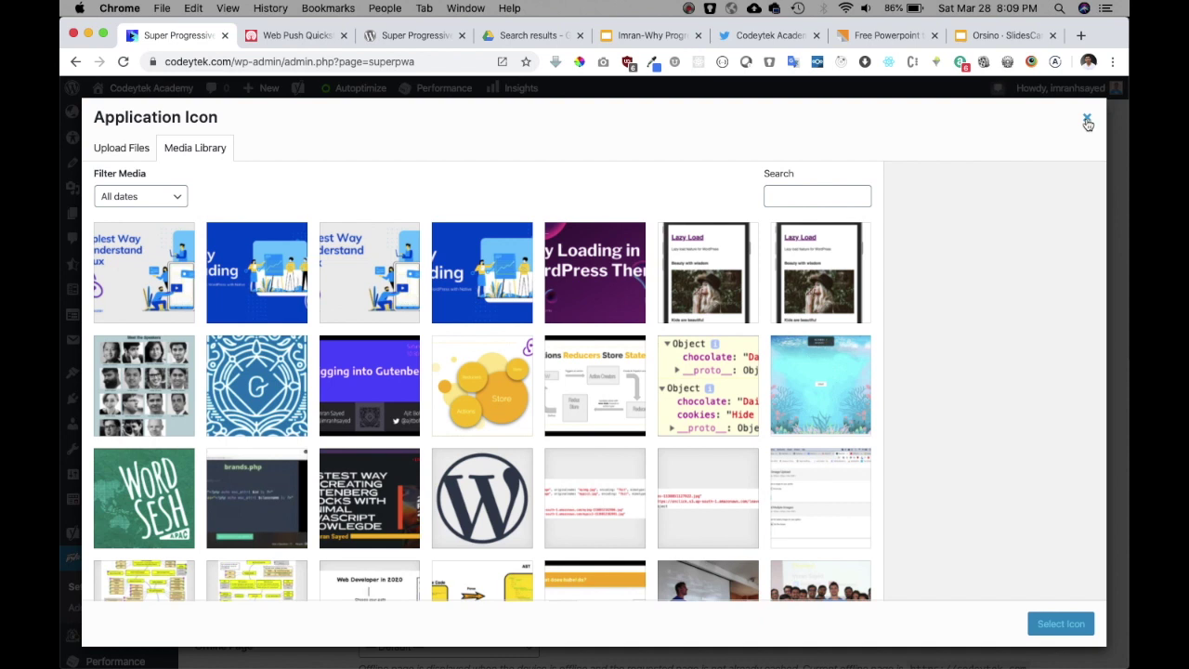
{"action": "left_click", "coordinate": [1086, 119]}
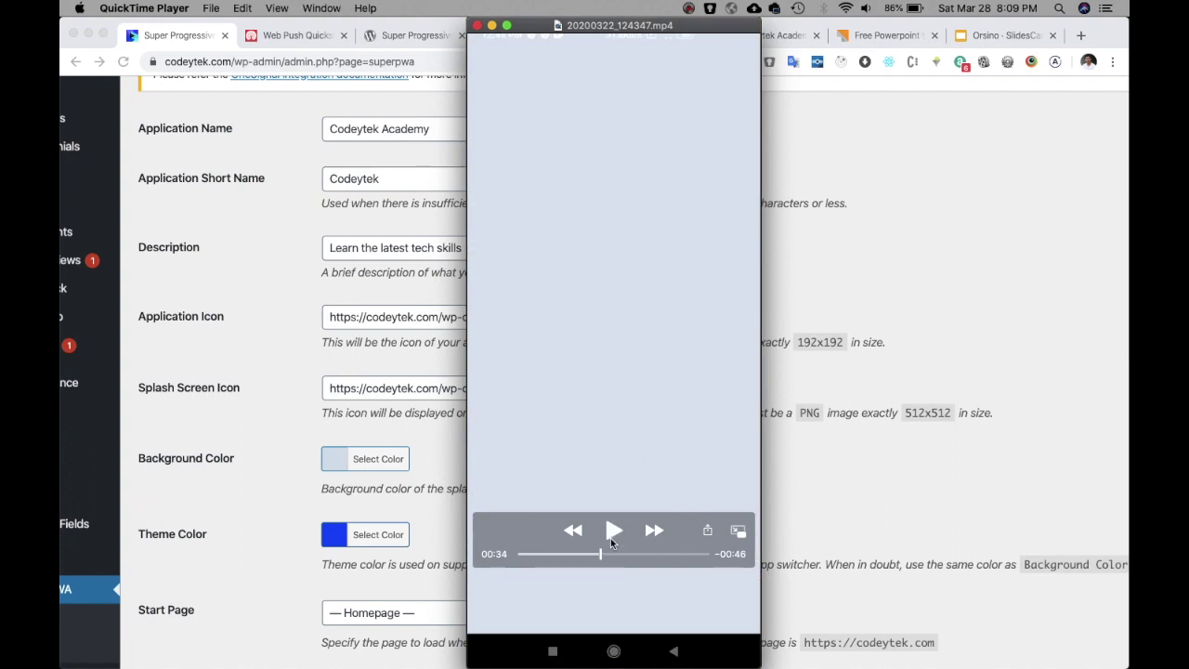
{"action": "left_click", "coordinate": [612, 531]}
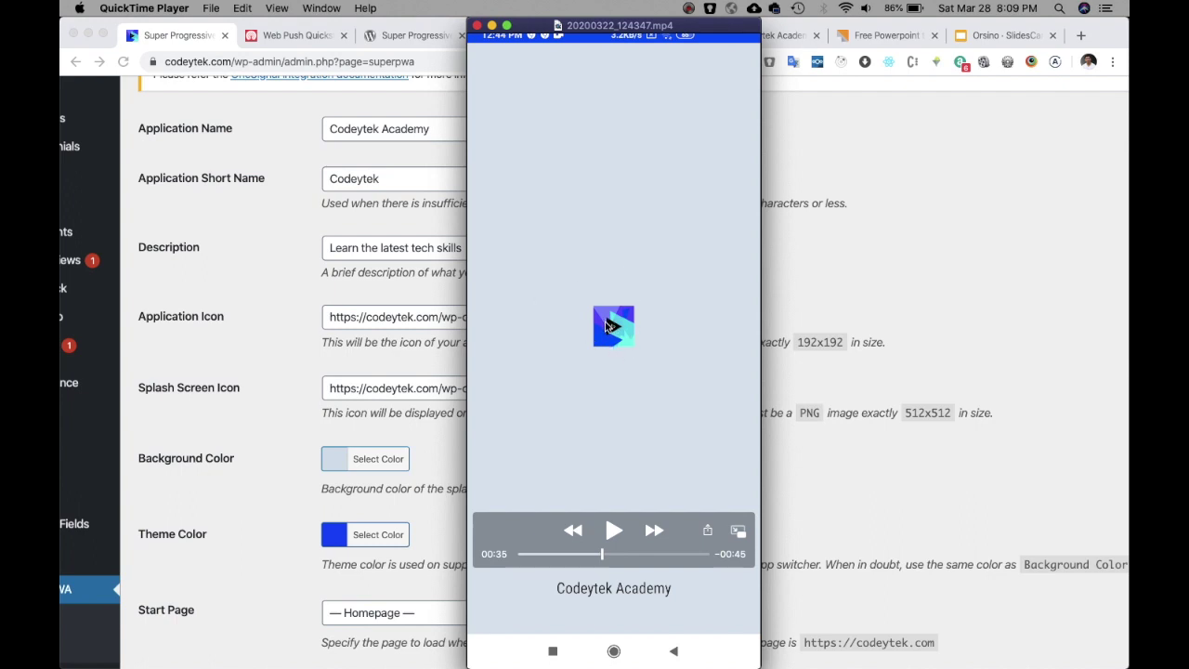
{"action": "left_click", "coordinate": [401, 412]}
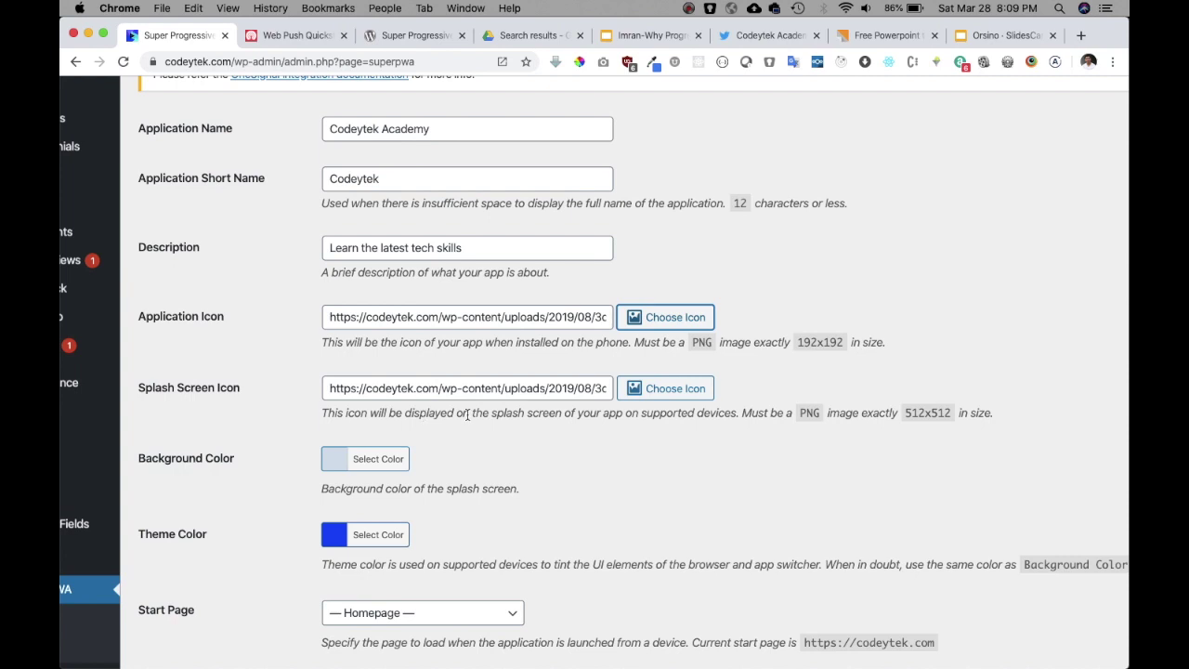
{"action": "double_click", "coordinate": [822, 342]}
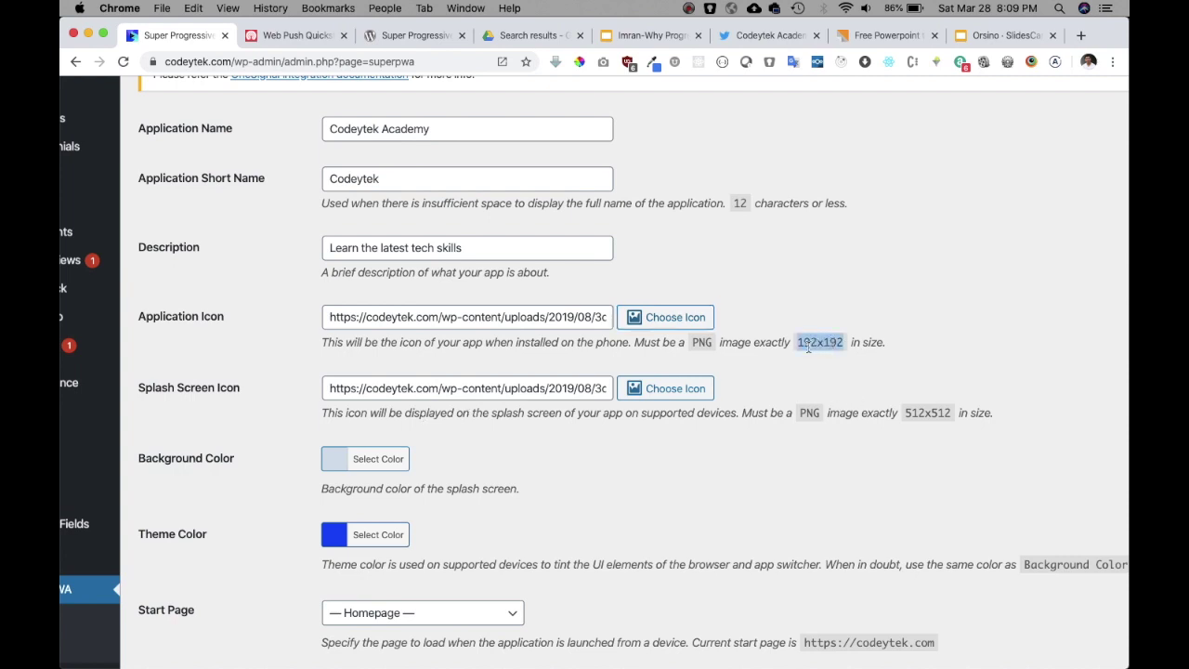
{"action": "double_click", "coordinate": [923, 413]}
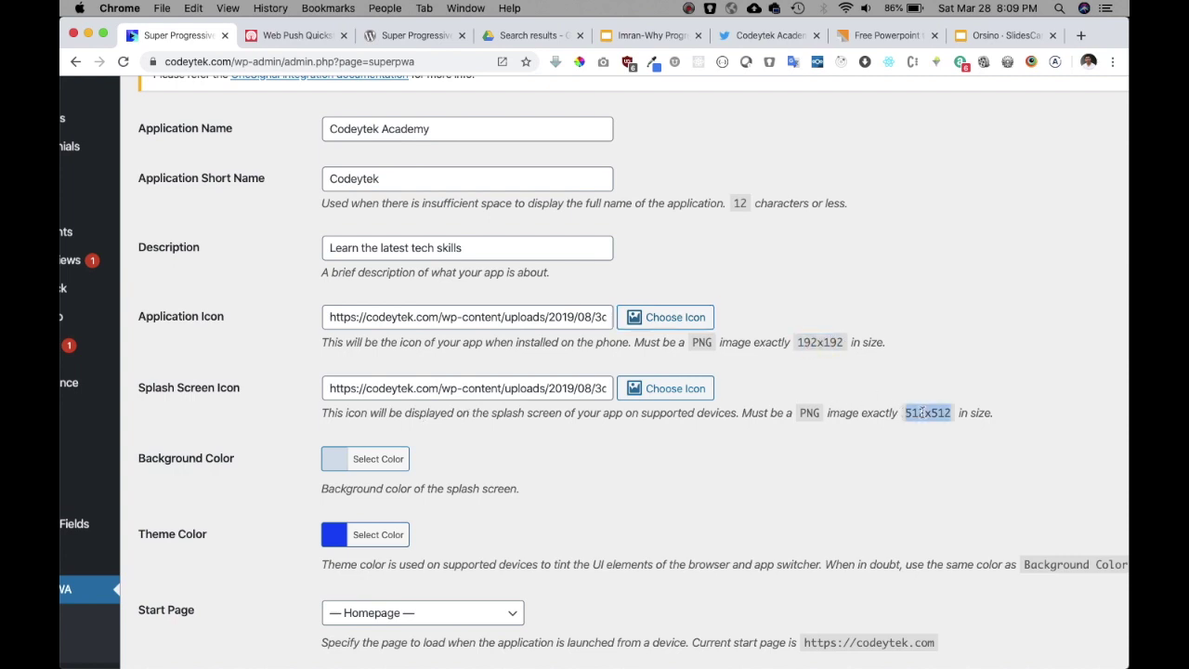
{"action": "scroll", "coordinate": [746, 437], "scroll_direction": "down", "scroll_amount": 3}
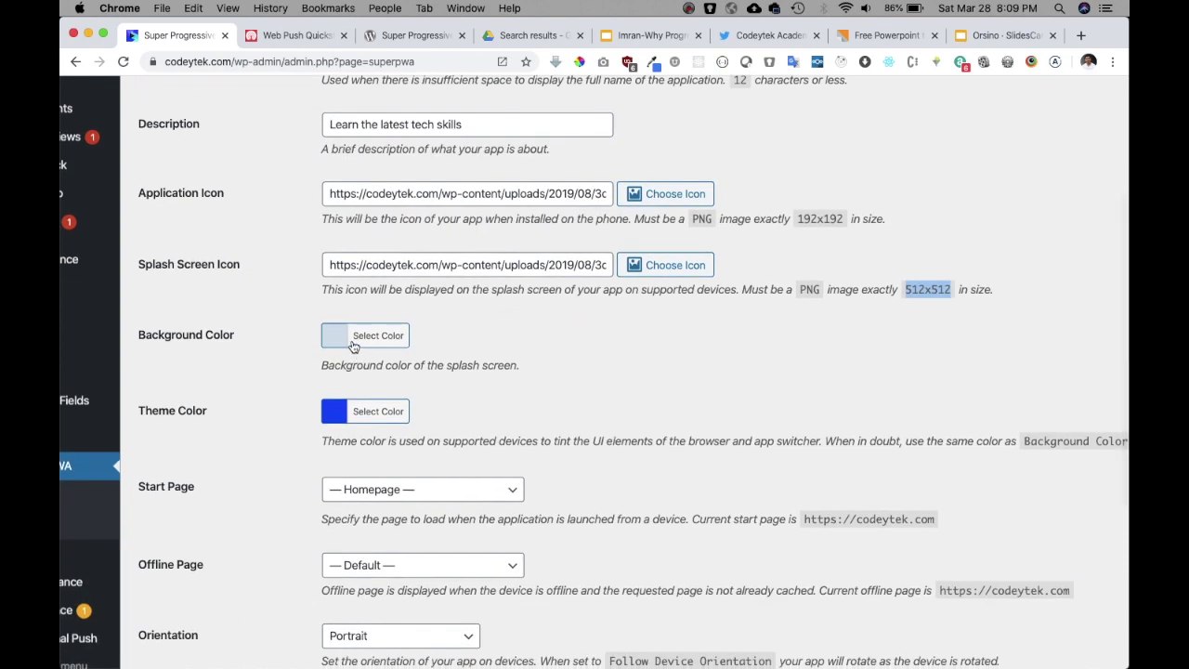
{"action": "key", "text": "super+Tab"}
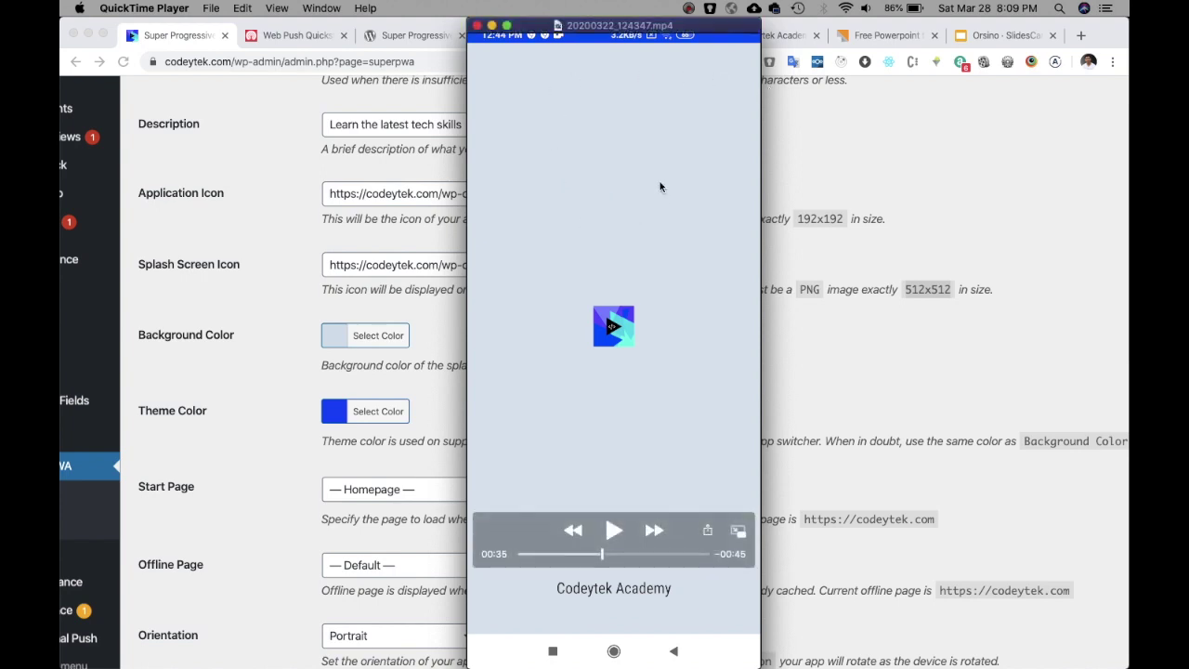
{"action": "key", "text": "super+Tab"}
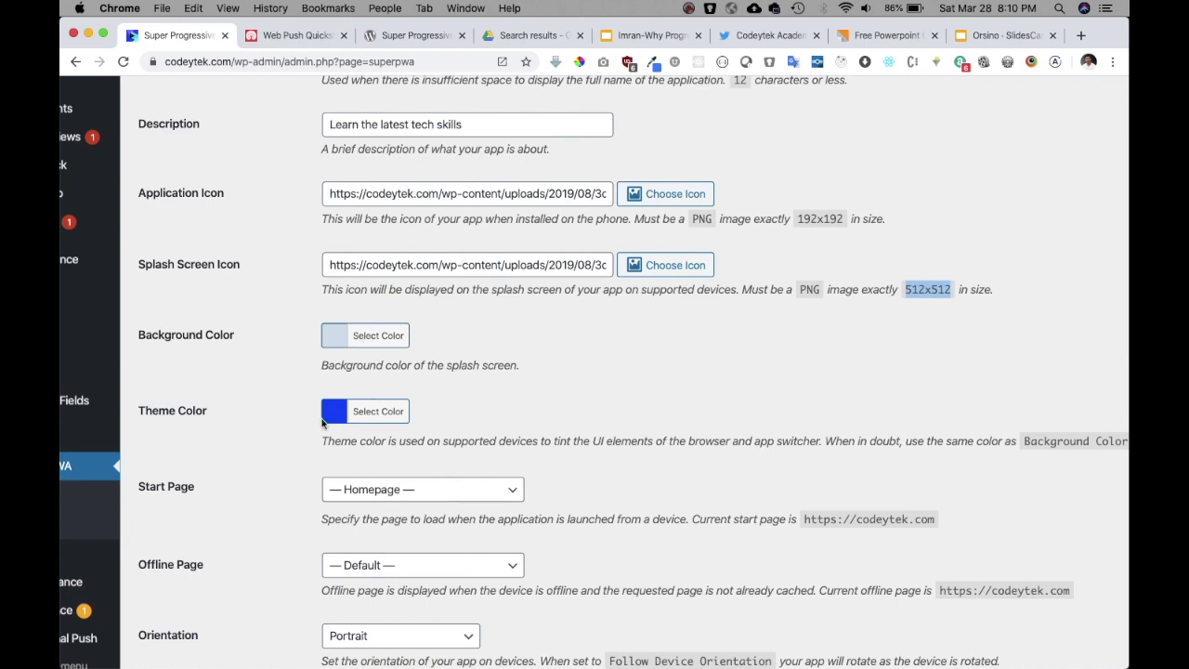
{"action": "key", "text": "super+Tab"}
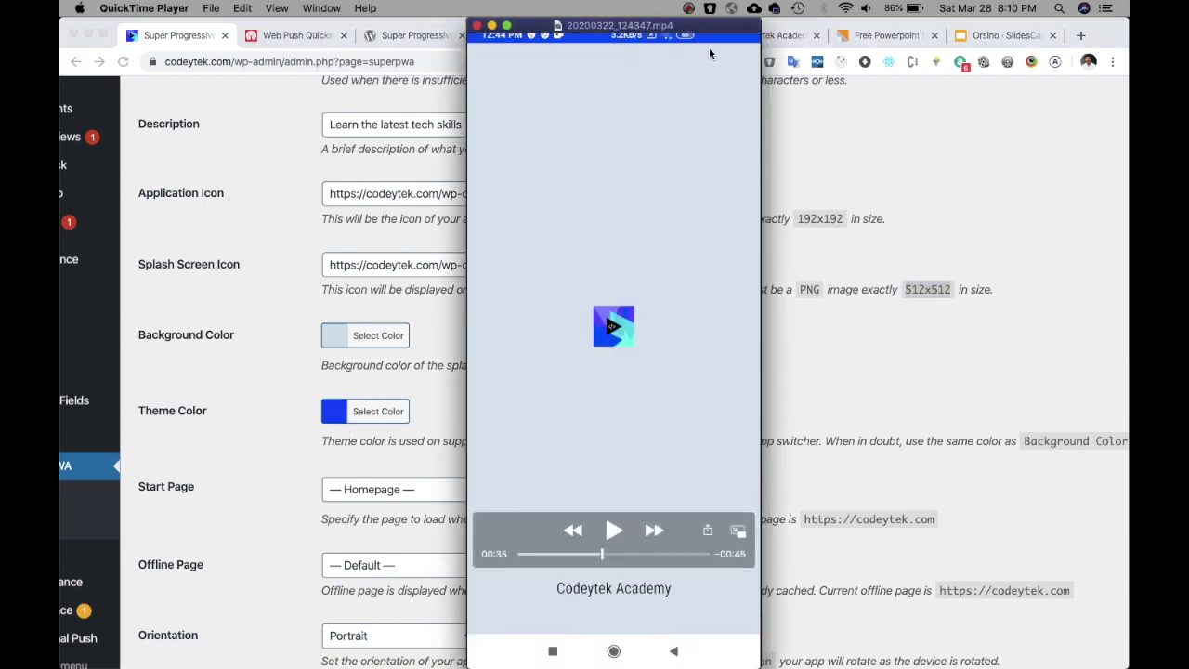
{"action": "key", "text": "super+Tab"}
{"action": "scroll", "coordinate": [553, 351], "scroll_direction": "down", "scroll_amount": 2}
{"action": "scroll", "coordinate": [552, 352], "scroll_direction": "down", "scroll_amount": 1}
{"action": "left_click", "coordinate": [452, 360]}
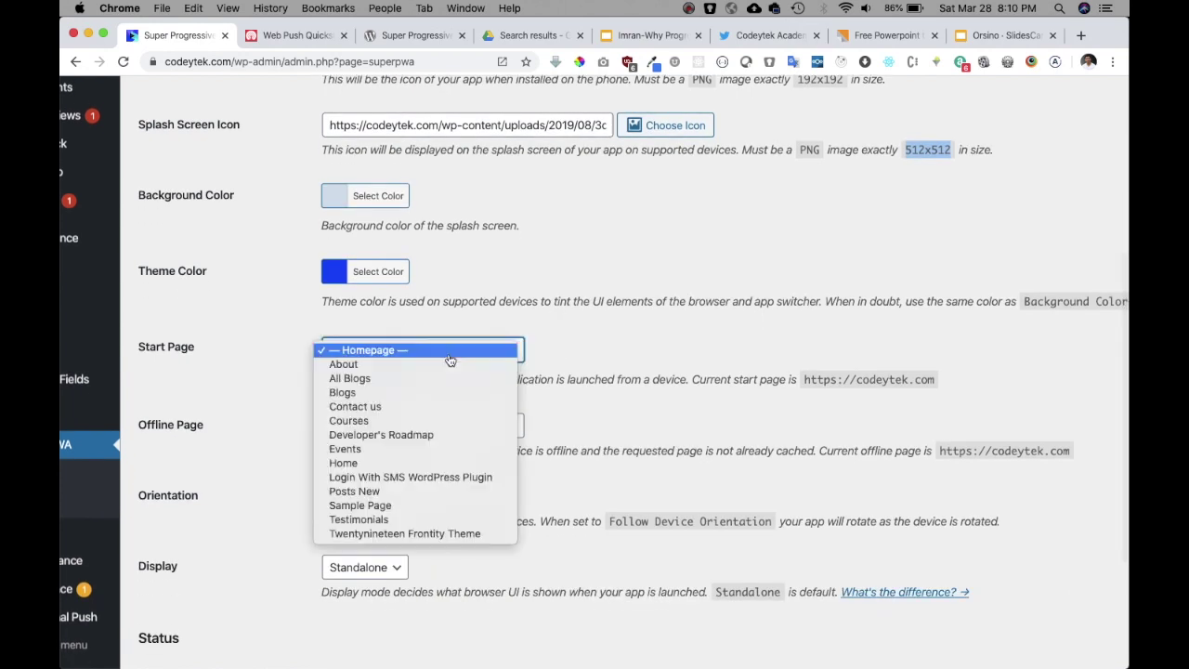
{"action": "left_click", "coordinate": [556, 362]}
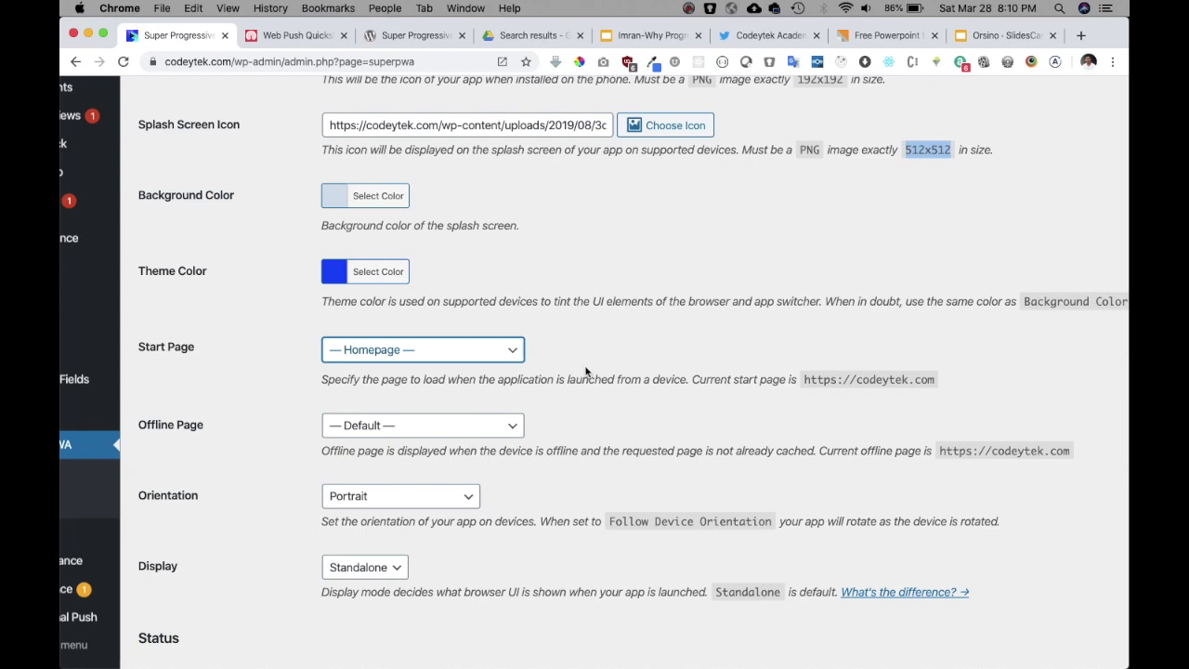
{"action": "key", "text": "super+Tab"}
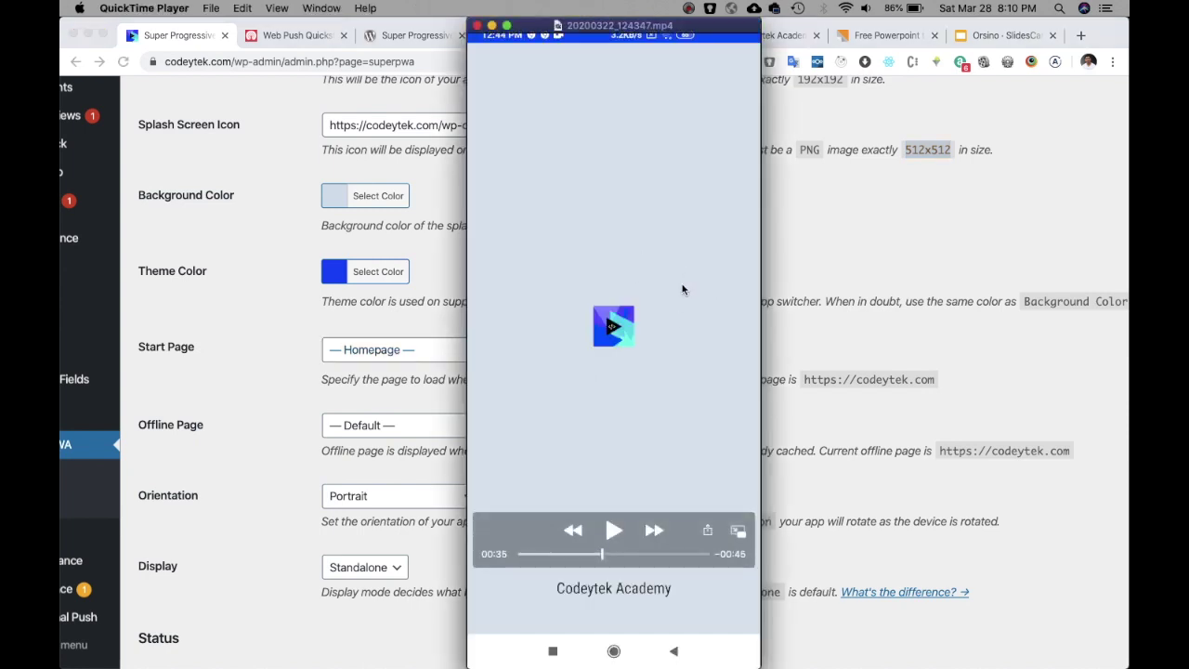
{"action": "key", "text": "super+Tab"}
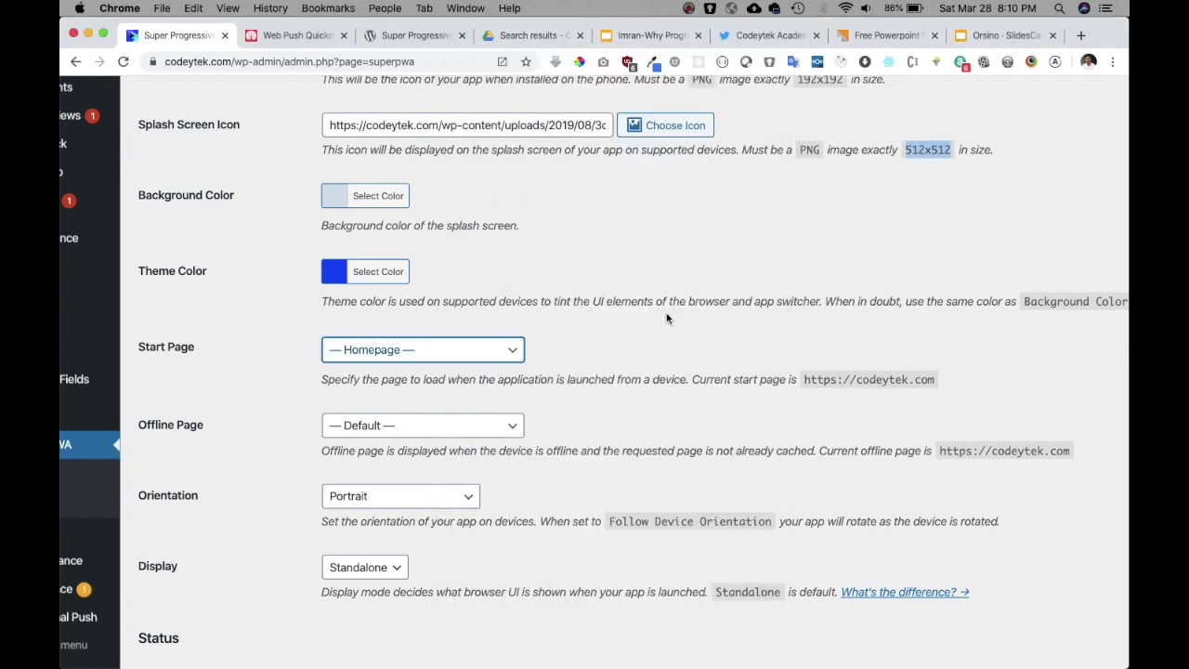
{"action": "left_click", "coordinate": [666, 318]}
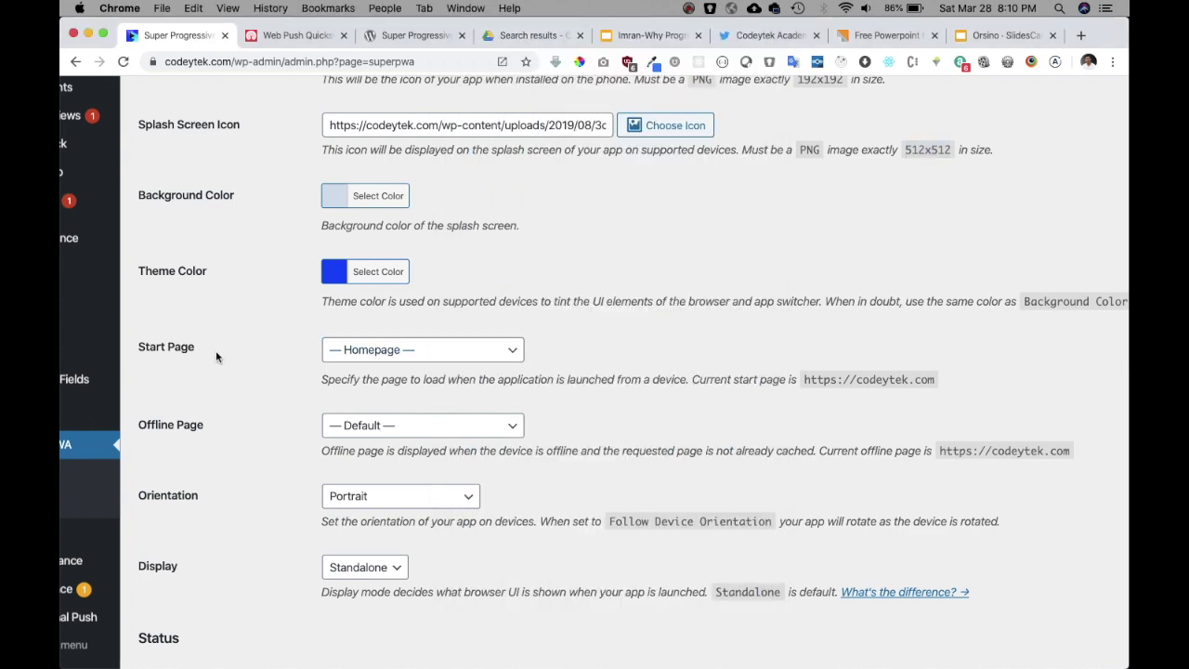
{"action": "scroll", "coordinate": [464, 420], "scroll_direction": "down", "scroll_amount": 3}
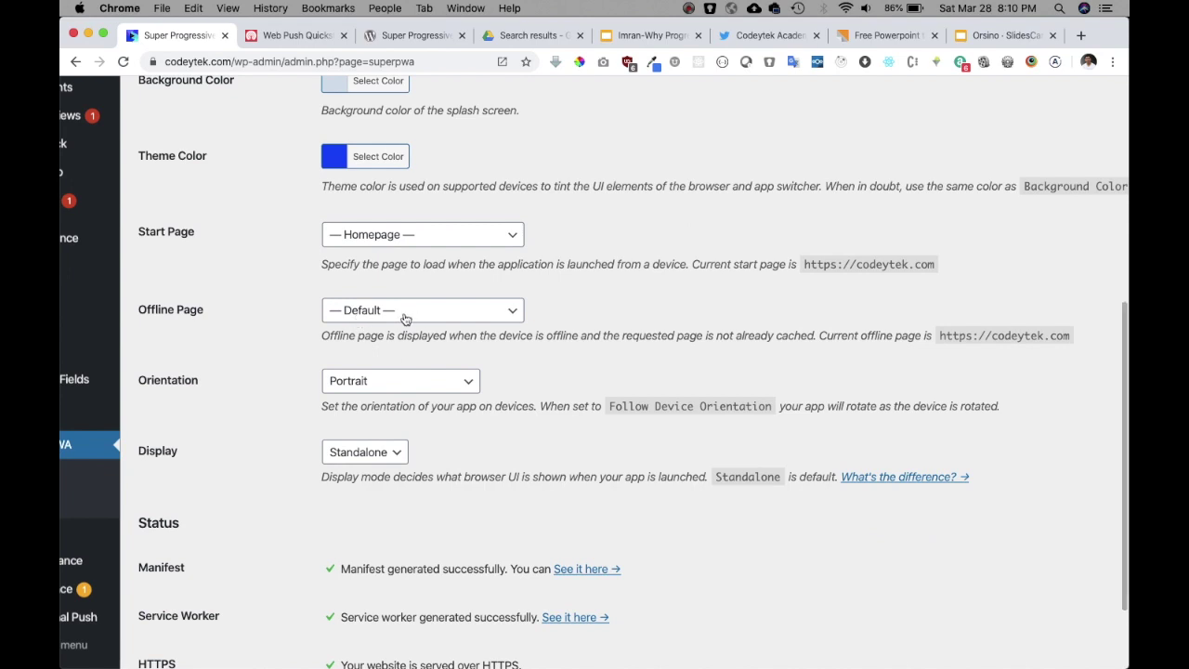
{"action": "triple_click", "coordinate": [538, 341]}
{"action": "scroll", "coordinate": [538, 341], "scroll_direction": "down", "scroll_amount": 1}
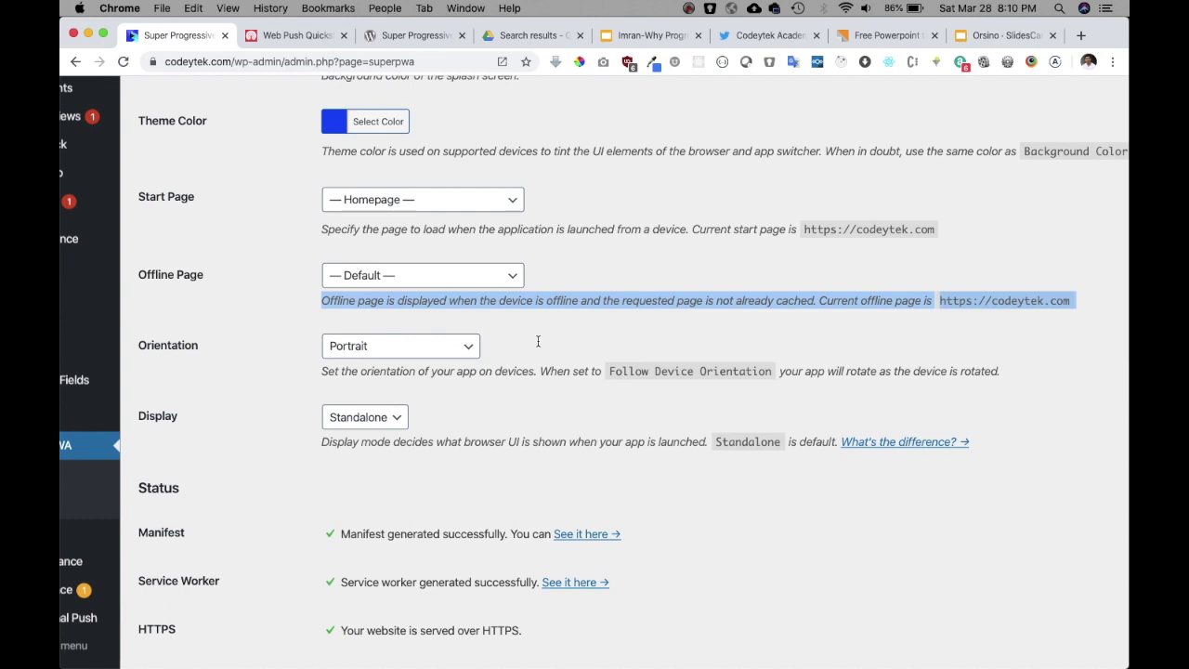
{"action": "scroll", "coordinate": [538, 341], "scroll_direction": "down", "scroll_amount": 1}
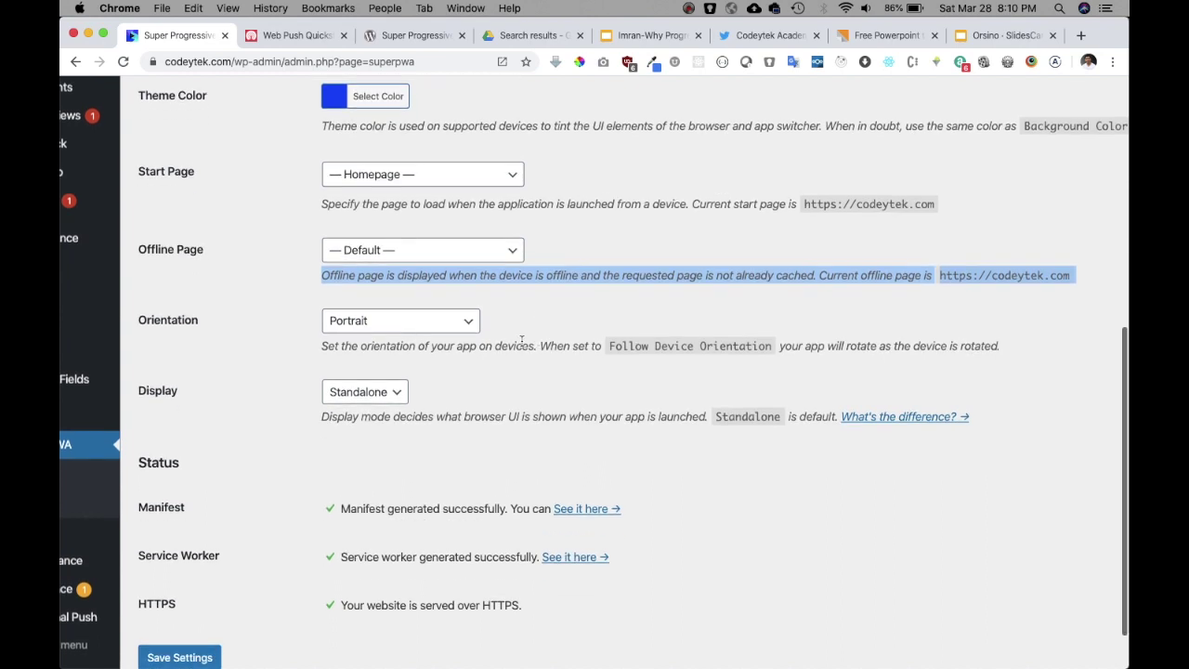
{"action": "left_click", "coordinate": [374, 325]}
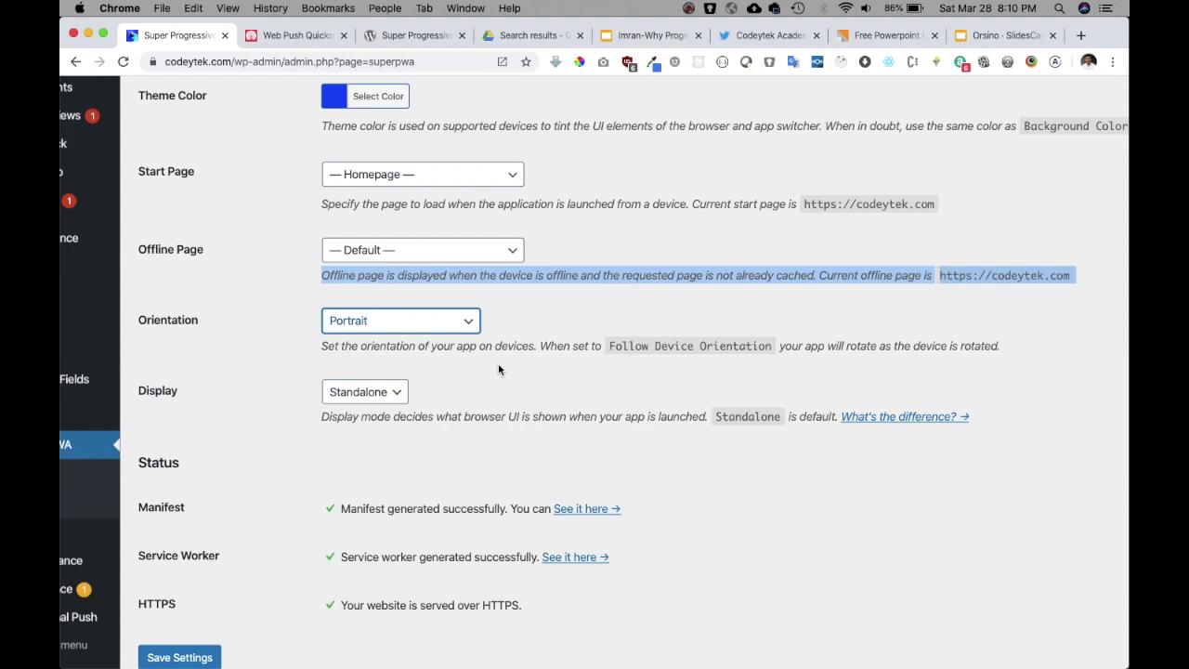
{"action": "left_click", "coordinate": [436, 323]}
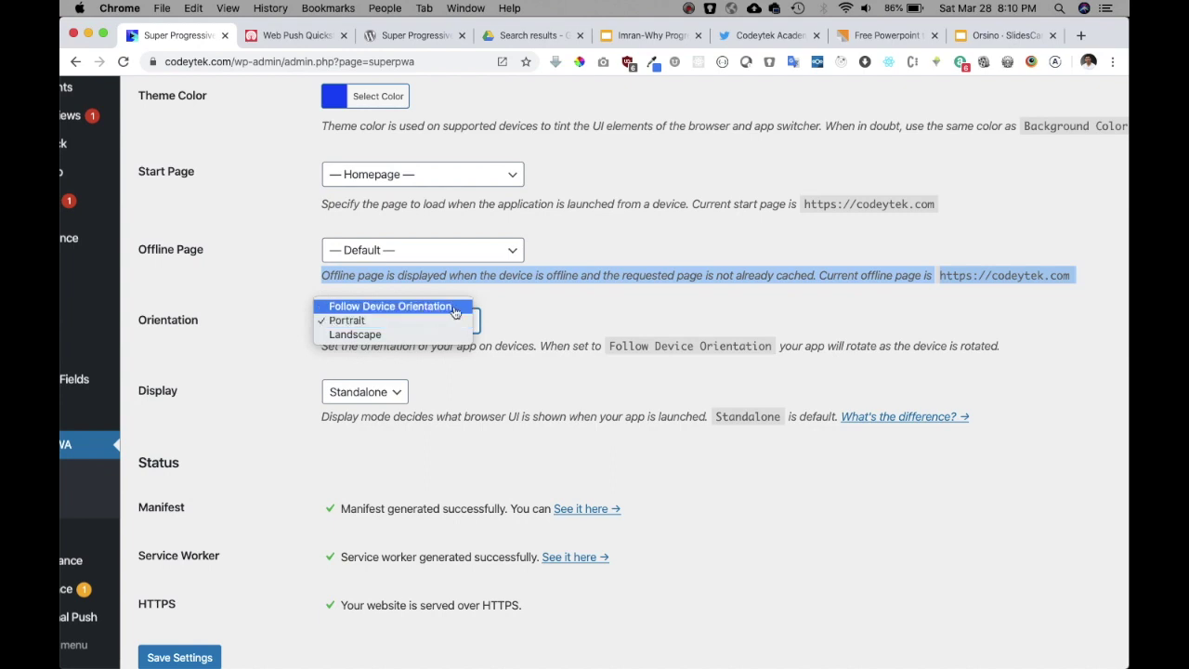
{"action": "left_click", "coordinate": [706, 340]}
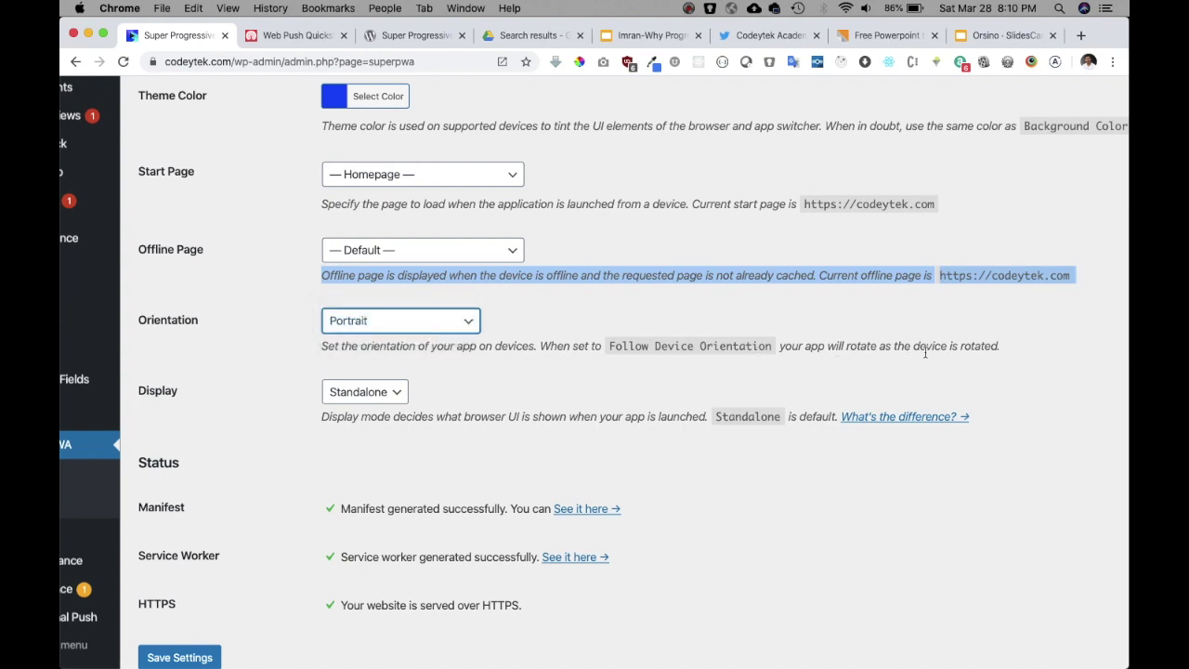
{"action": "scroll", "coordinate": [784, 385], "scroll_direction": "down", "scroll_amount": 2}
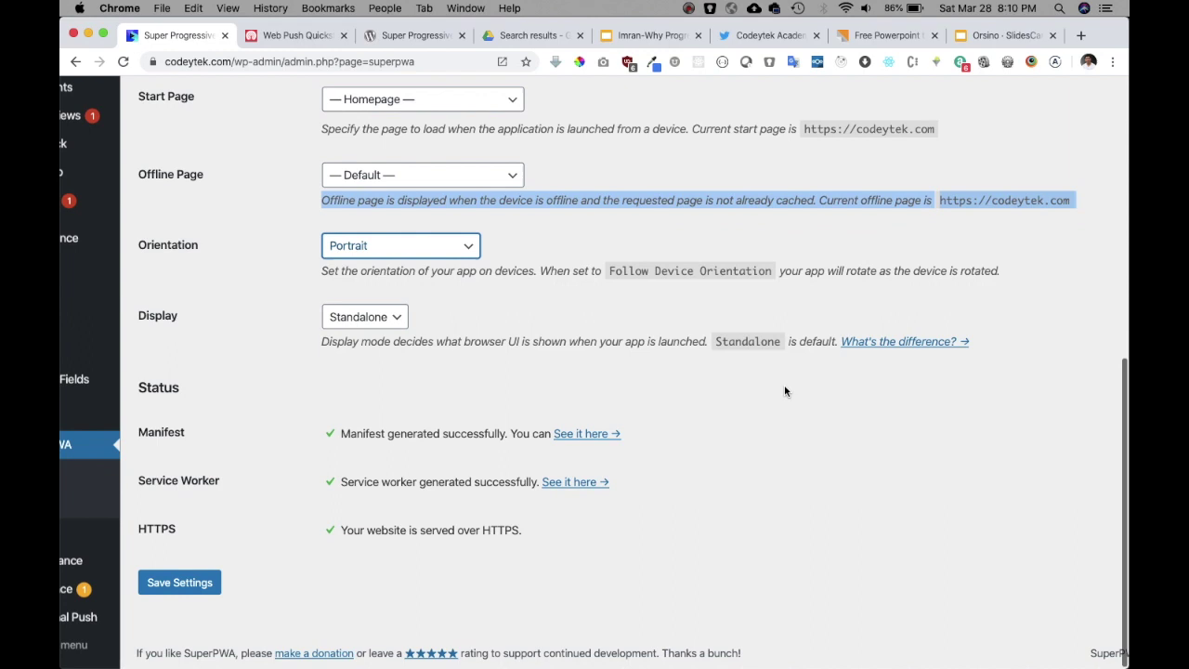
{"action": "left_click", "coordinate": [362, 316]}
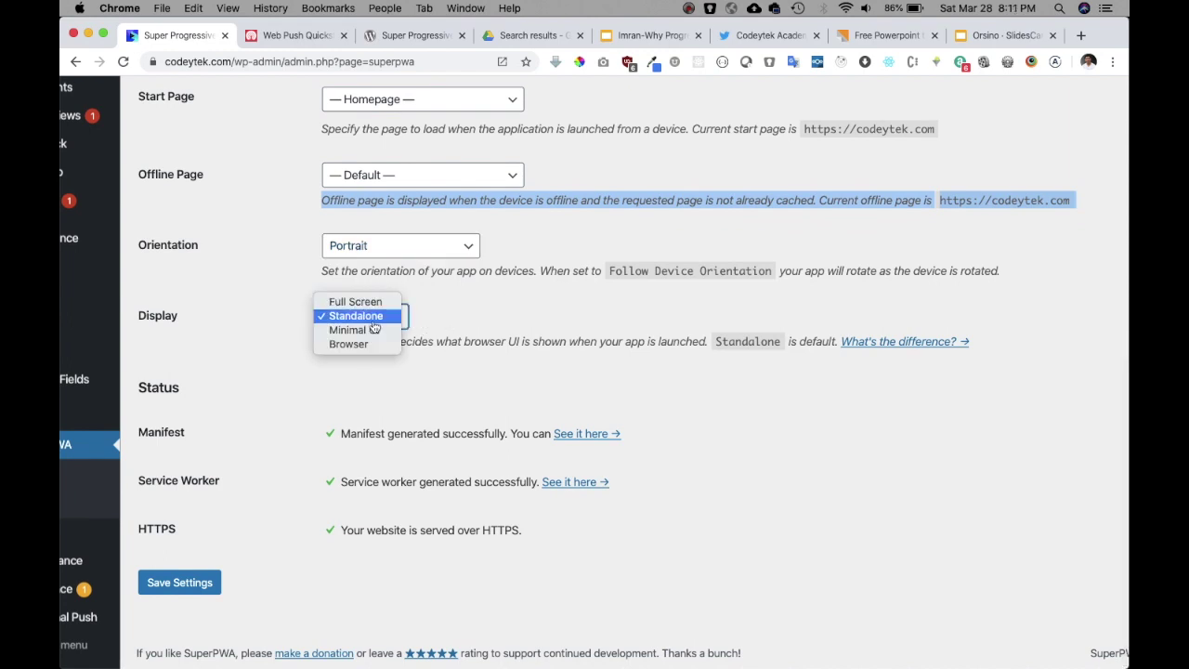
{"action": "key", "text": "super+Tab"}
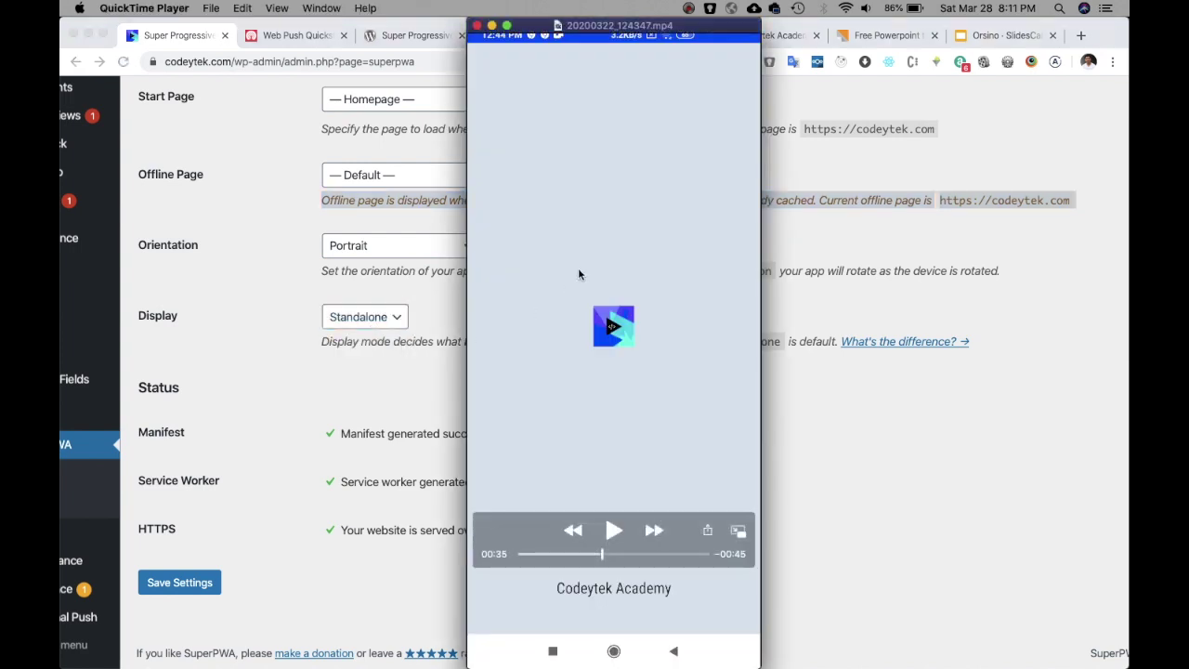
{"action": "key", "text": "super+Tab"}
{"action": "left_click", "coordinate": [373, 314]}
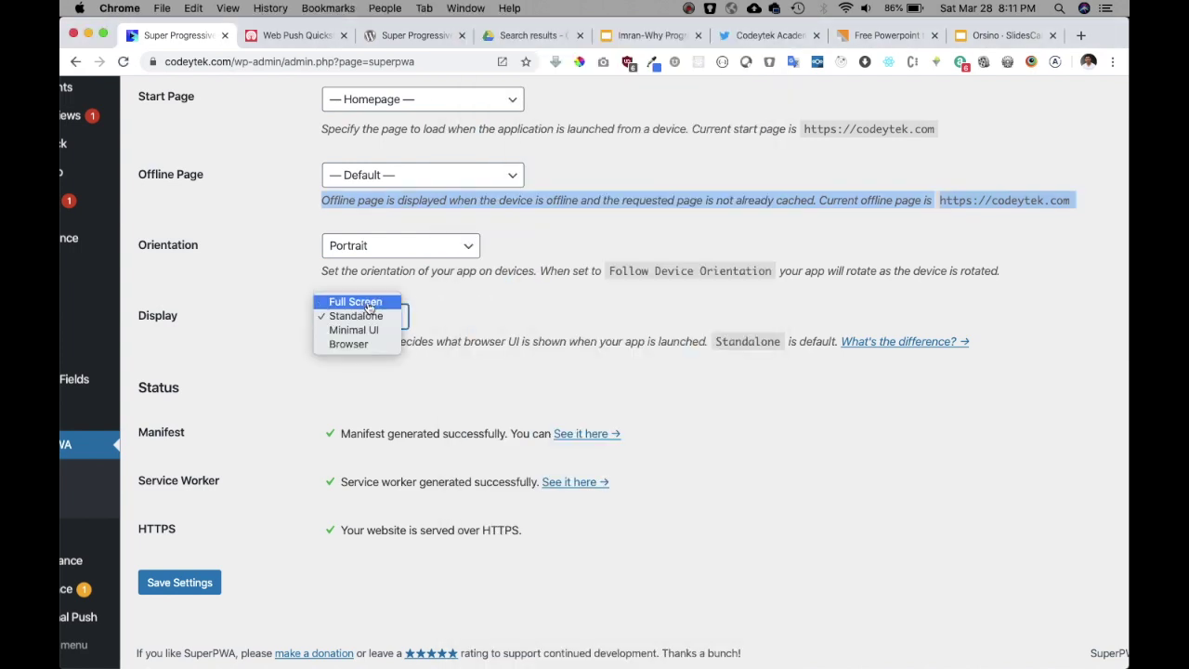
{"action": "key", "text": "super+Tab"}
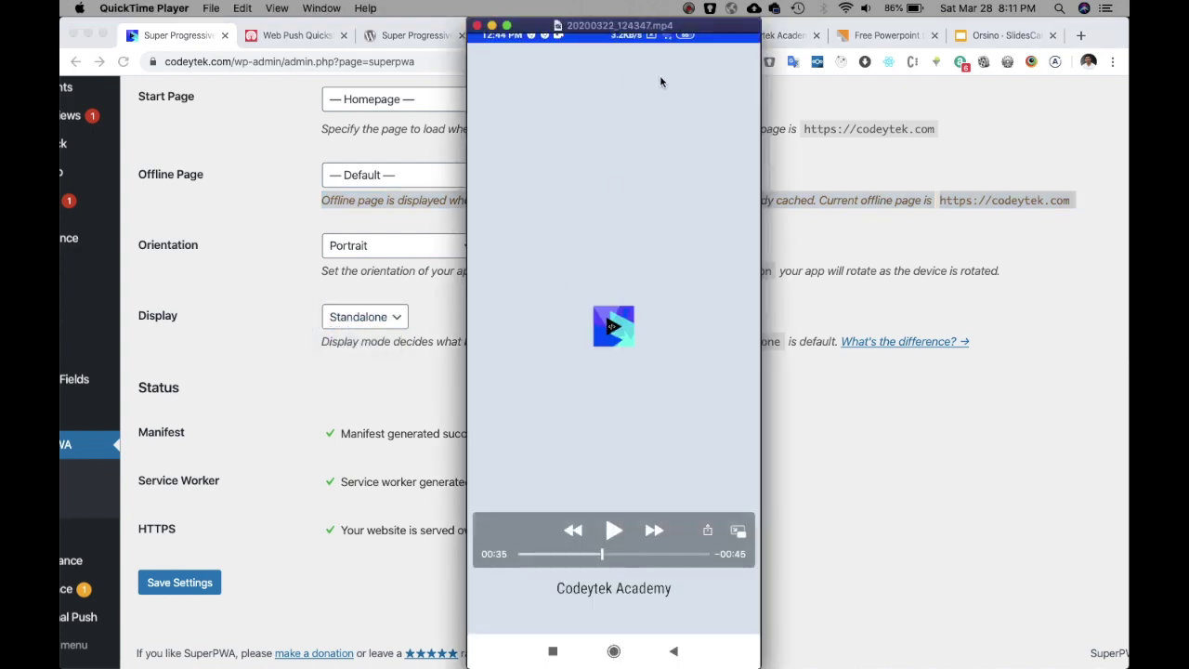
{"action": "key", "text": "super+Tab"}
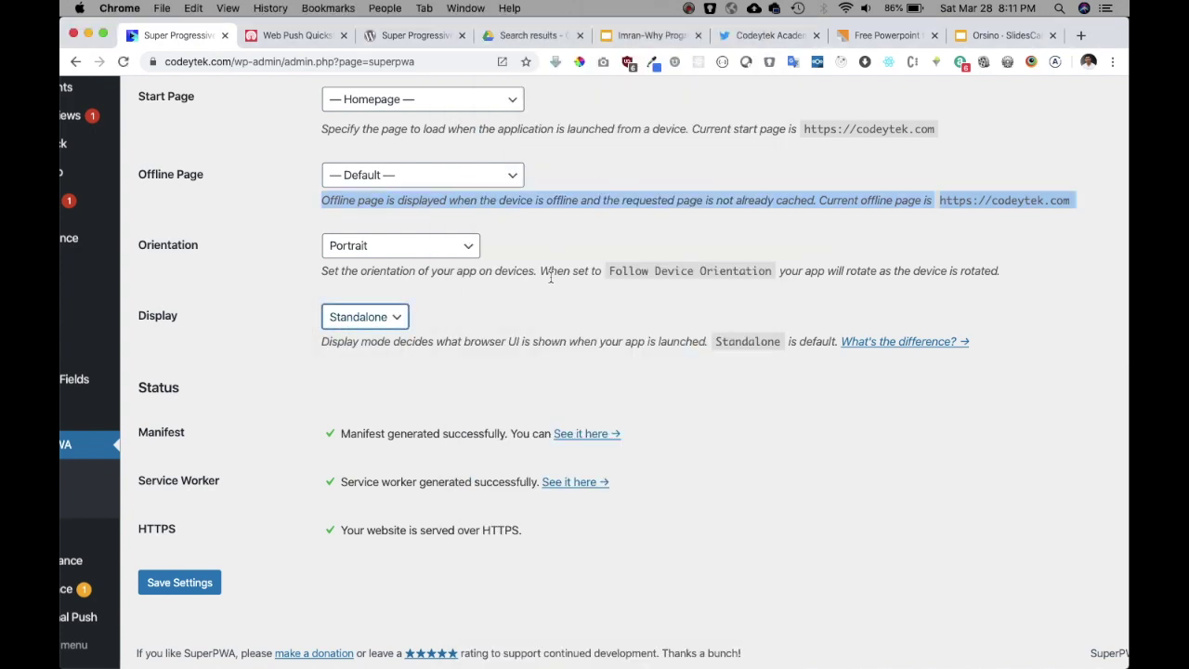
{"action": "left_click", "coordinate": [527, 282]}
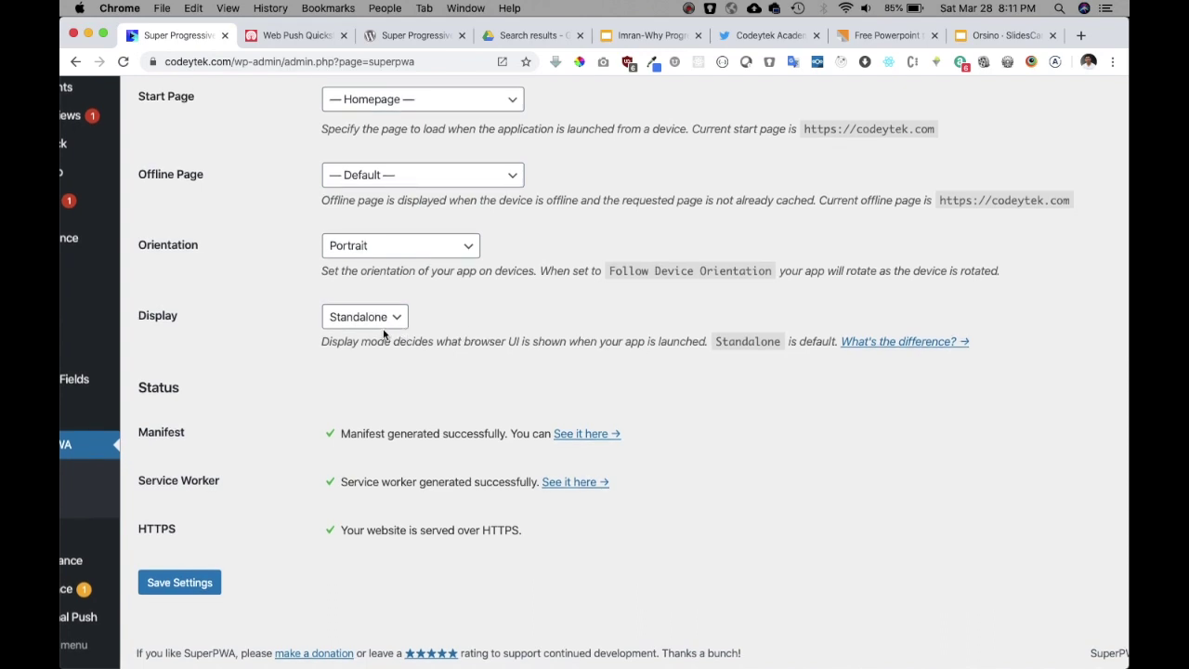
- Save the SuperPWA settings, keeping Portrait orientation and Standalone display
{"action": "left_click", "coordinate": [180, 582]}
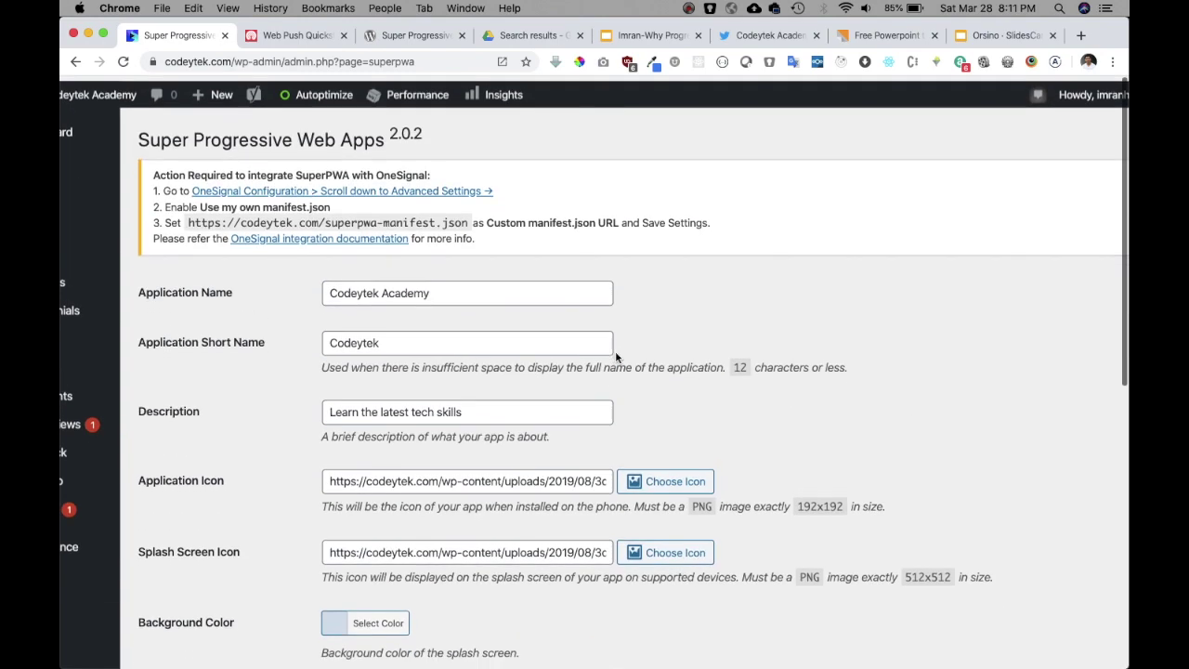
{"action": "scroll", "coordinate": [616, 356], "scroll_direction": "down", "scroll_amount": 4}
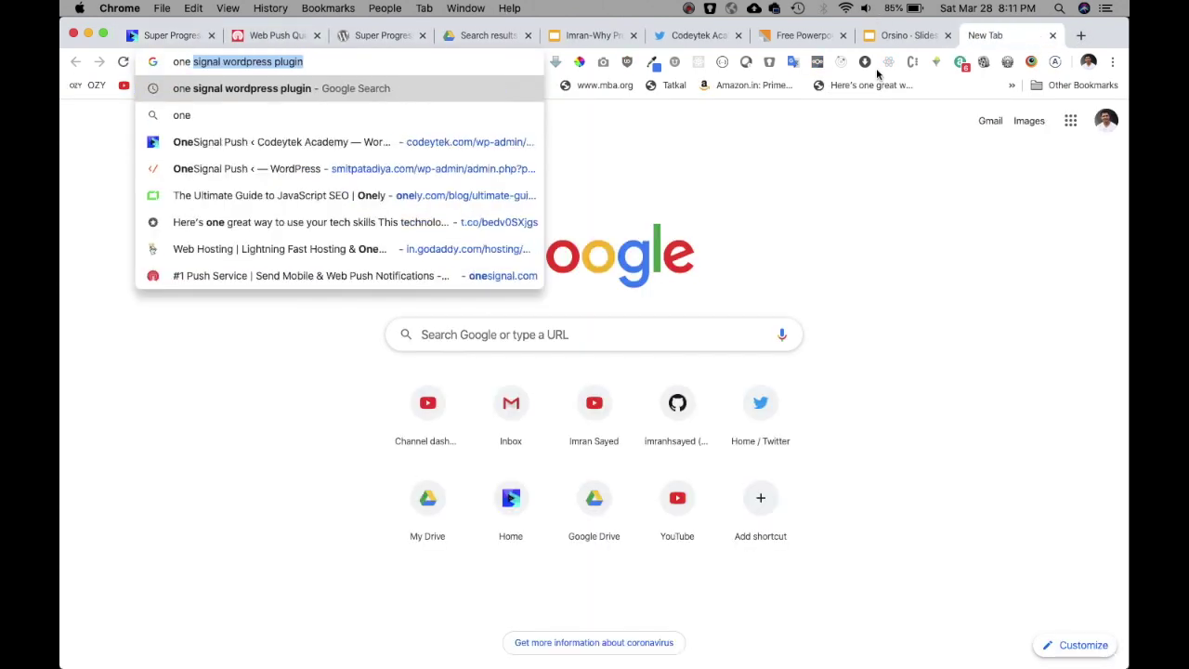
- Search Google for 'one signal wordpress plugin'
{"action": "key", "text": "Return"}
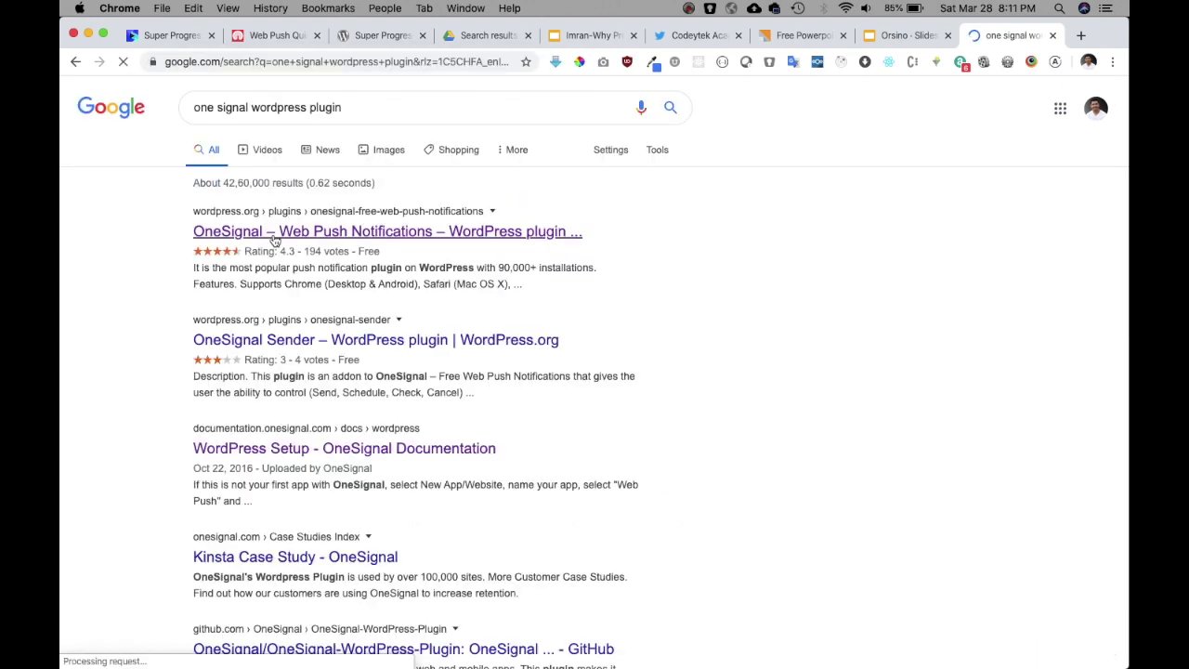
- Open the OneSignal – Web Push Notifications page on WordPress.org and review version 2.1.1 and 100,000+ installs
{"action": "left_click", "coordinate": [275, 231]}
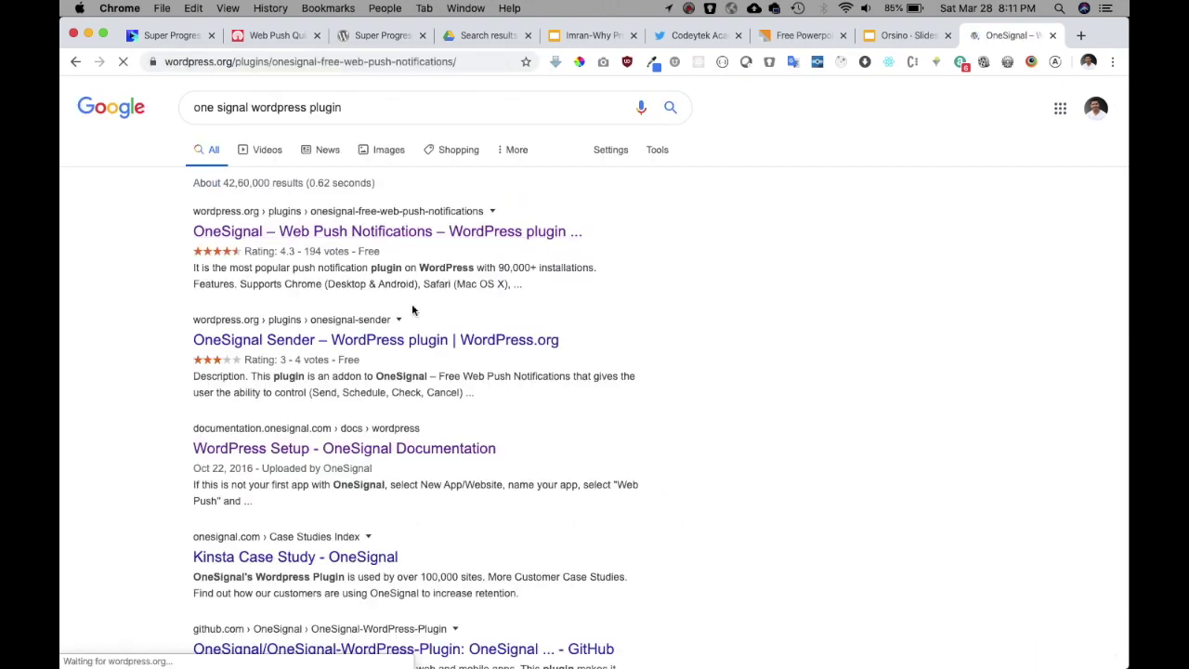
{"action": "scroll", "coordinate": [535, 319], "scroll_direction": "down", "scroll_amount": 3}
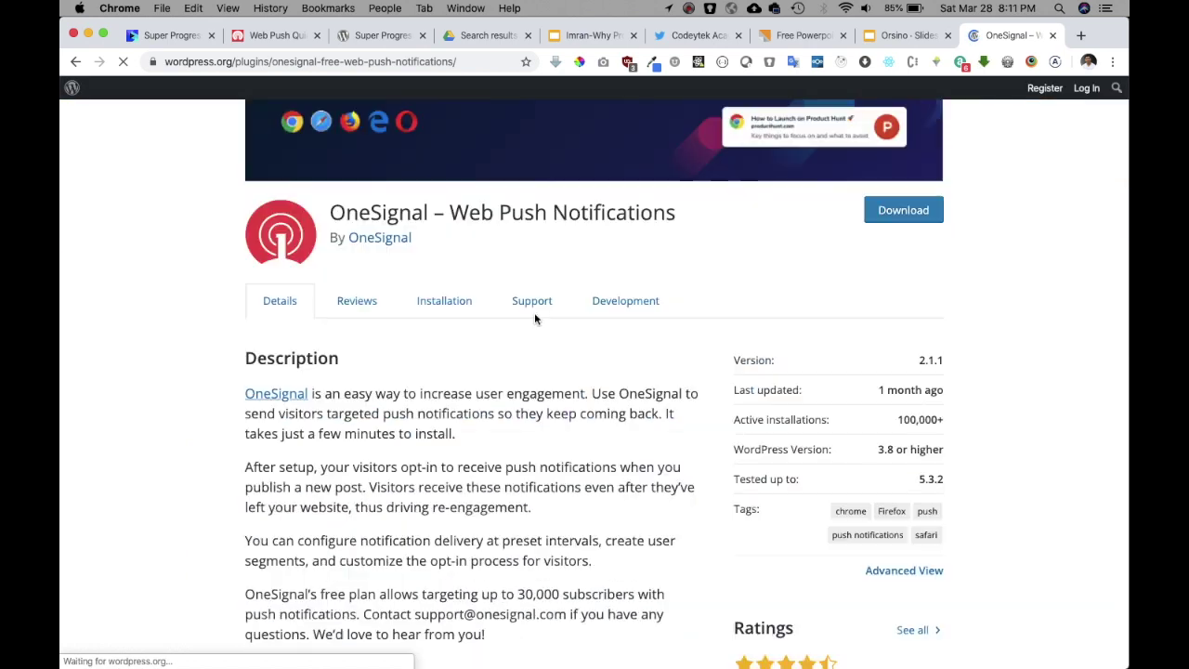
{"action": "scroll", "coordinate": [535, 319], "scroll_direction": "down", "scroll_amount": 3}
{"action": "scroll", "coordinate": [536, 319], "scroll_direction": "up", "scroll_amount": 5, "text": "ctrl"}
{"action": "scroll", "coordinate": [535, 319], "scroll_direction": "right", "scroll_amount": 5}
{"action": "scroll", "coordinate": [833, 259], "scroll_direction": "up", "scroll_amount": 2}
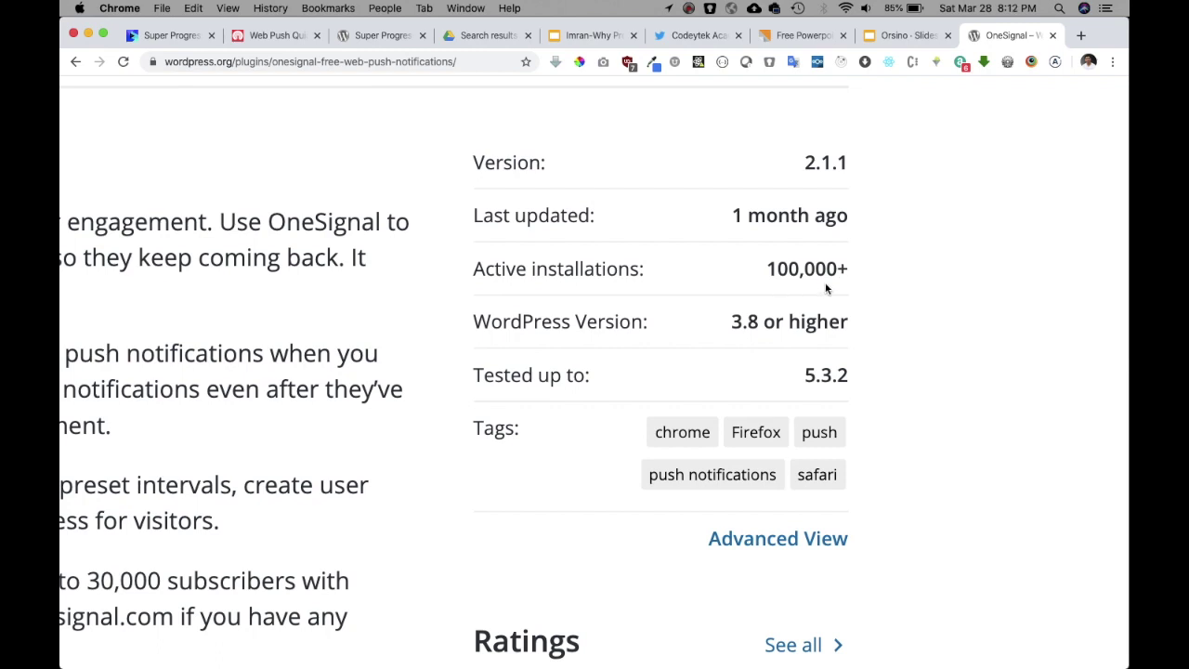
{"action": "scroll", "coordinate": [829, 282], "scroll_direction": "down", "scroll_amount": 5, "text": "ctrl"}
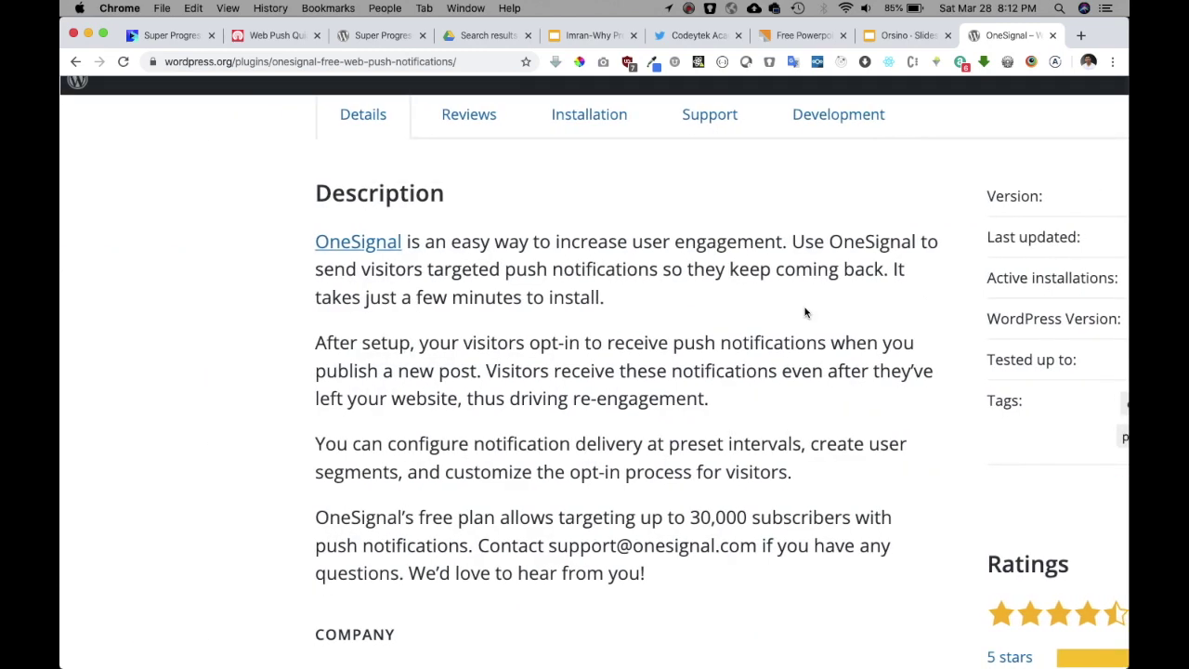
{"action": "scroll", "coordinate": [805, 312], "scroll_direction": "down", "scroll_amount": 2, "text": "ctrl"}
{"action": "scroll", "coordinate": [806, 312], "scroll_direction": "up", "scroll_amount": 5}
{"action": "scroll", "coordinate": [806, 312], "scroll_direction": "up", "scroll_amount": 5}
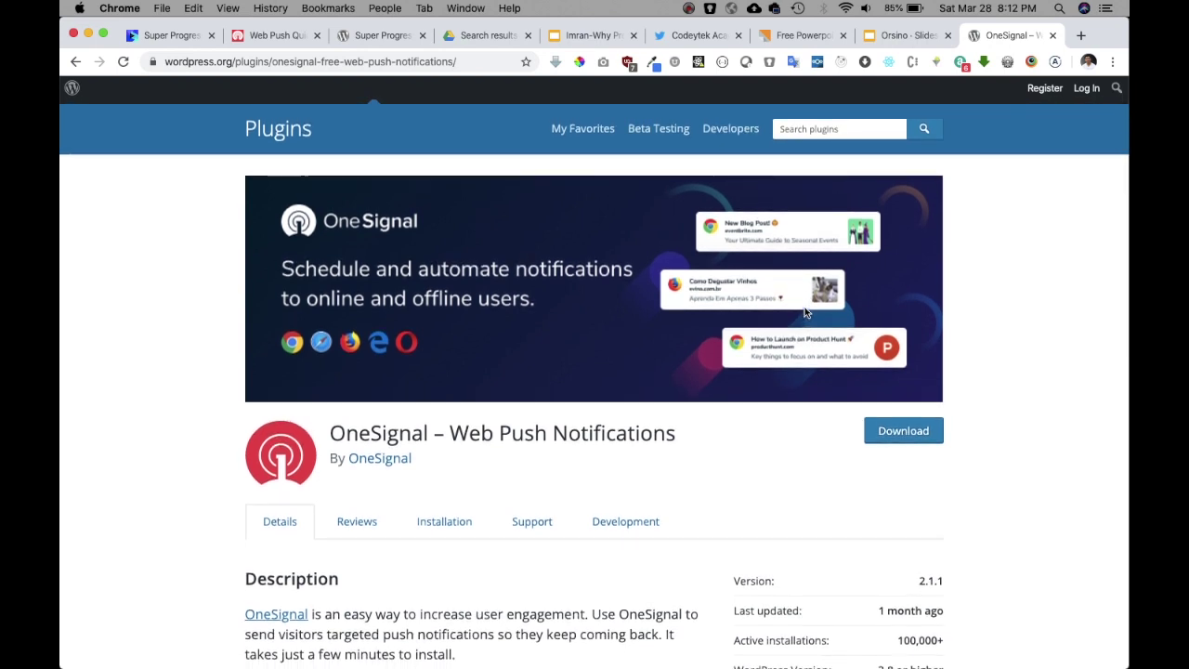
{"action": "scroll", "coordinate": [805, 313], "scroll_direction": "up", "scroll_amount": 3, "text": "ctrl"}
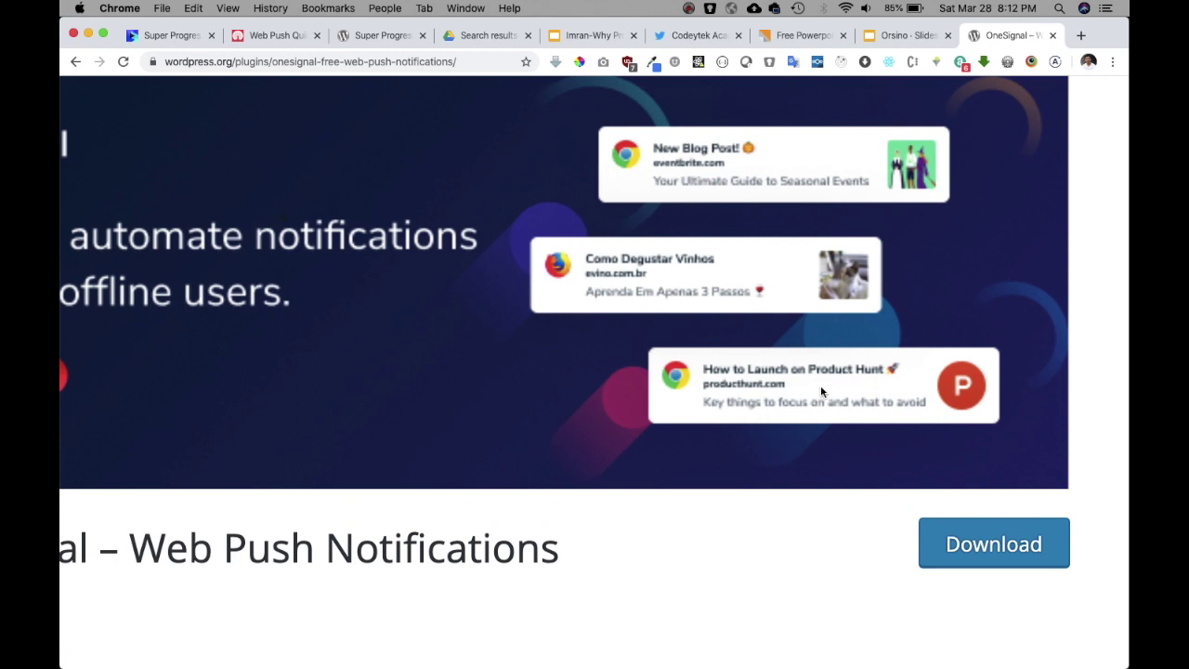
{"action": "scroll", "coordinate": [820, 385], "scroll_direction": "down", "scroll_amount": 3, "text": "ctrl"}
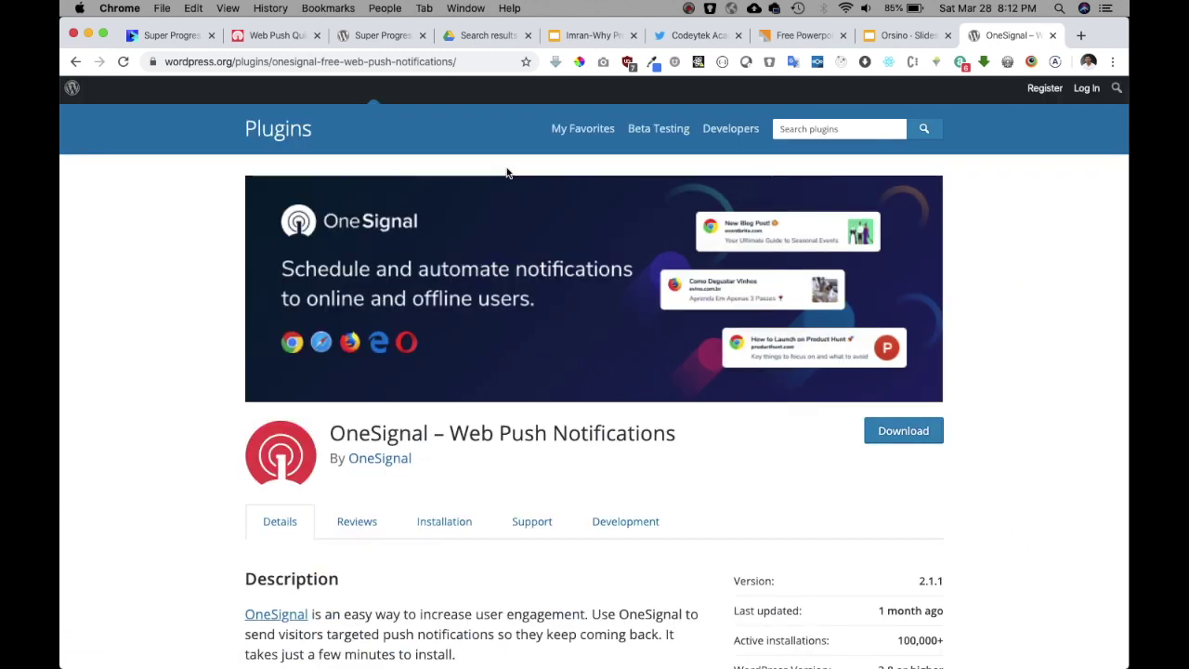
- Open the OneSignal Push admin page, enlarge its setup steps, and open the OneSignal website in a new tab
{"action": "left_click", "coordinate": [190, 39]}
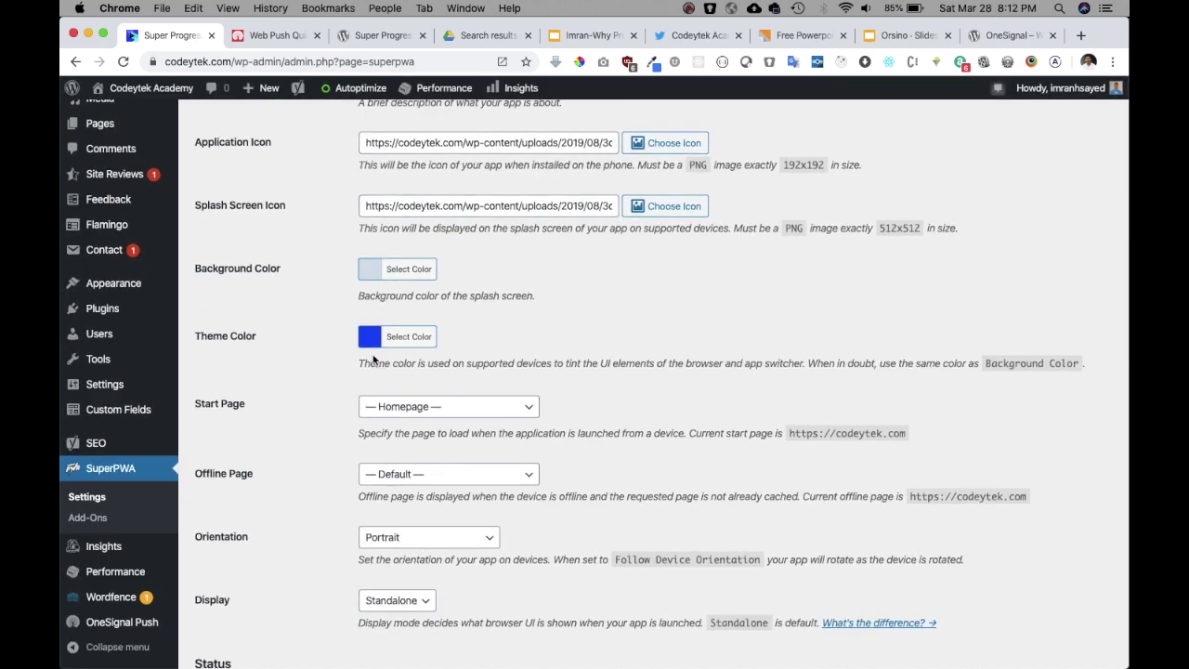
{"action": "left_click", "coordinate": [122, 622]}
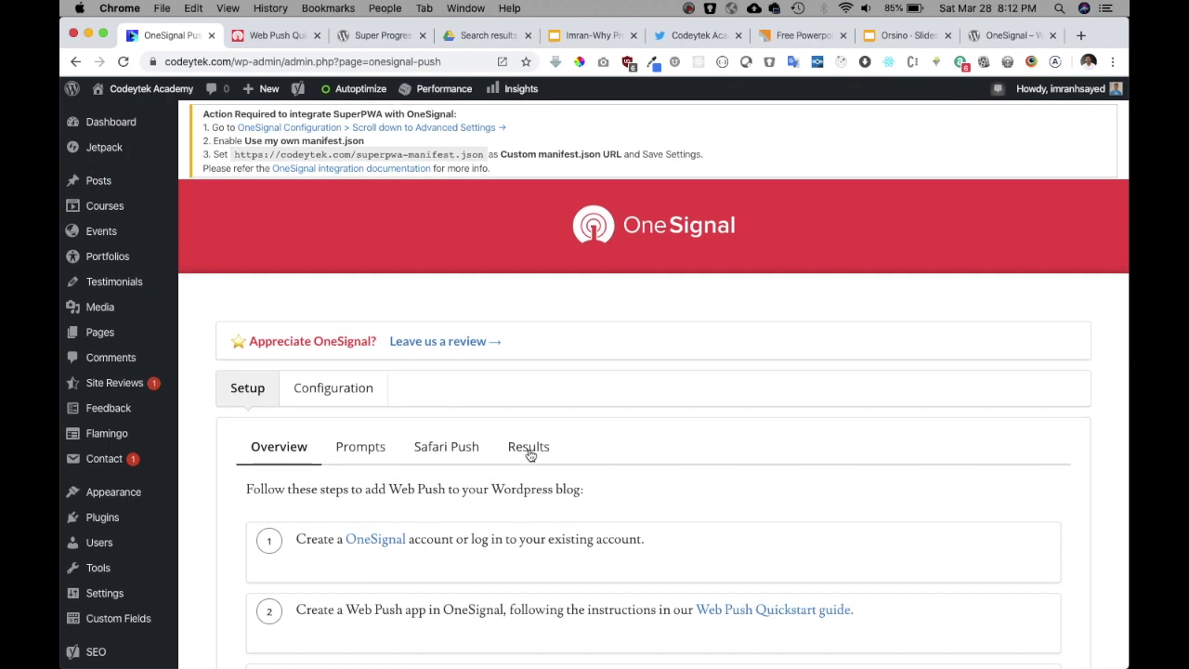
{"action": "scroll", "coordinate": [171, 596], "scroll_direction": "down", "scroll_amount": 3}
{"action": "scroll", "coordinate": [170, 596], "scroll_direction": "down", "scroll_amount": 3}
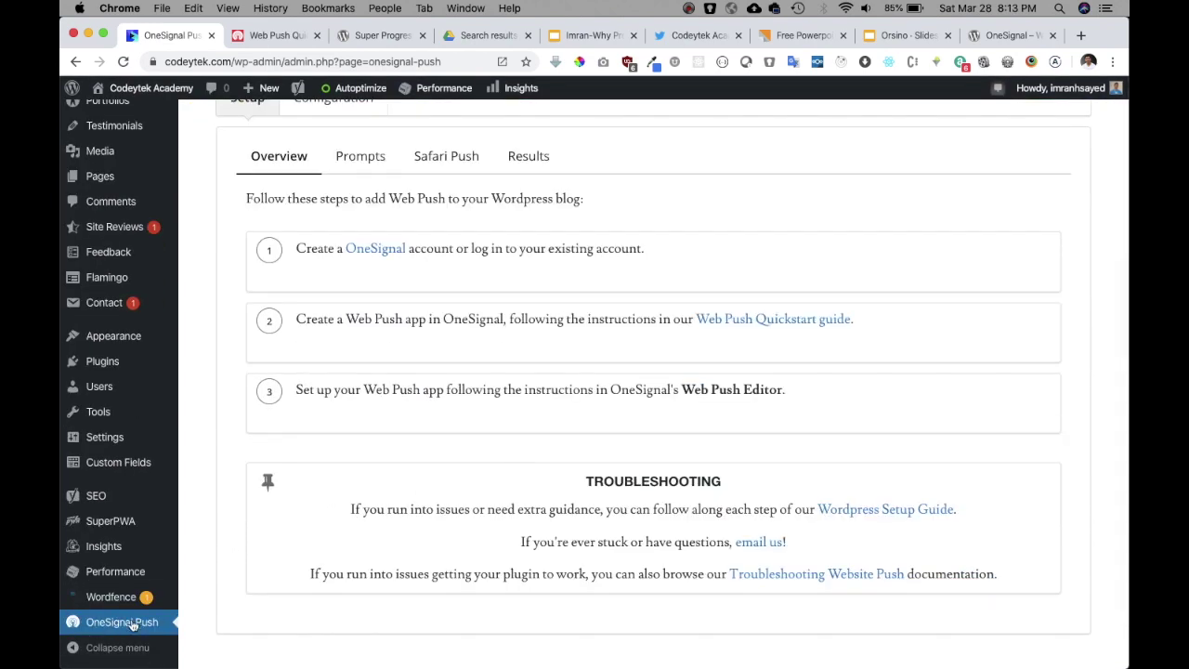
{"action": "scroll", "coordinate": [454, 494], "scroll_direction": "up", "scroll_amount": 5}
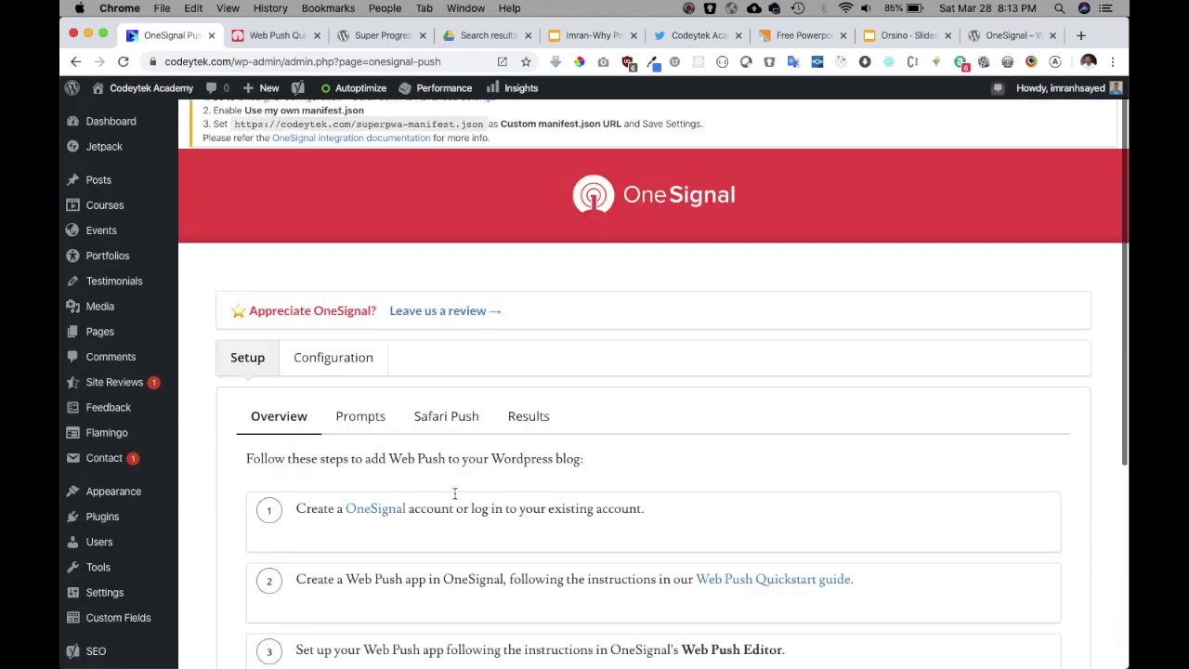
{"action": "key", "text": "super+equal"}
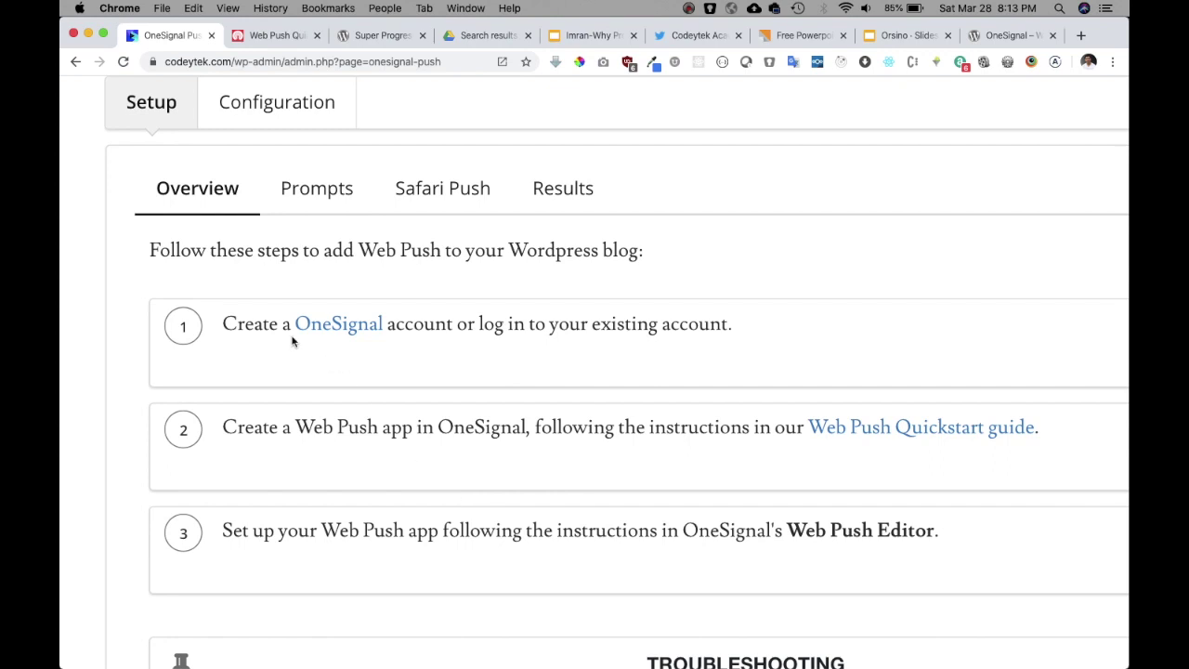
{"action": "right_click", "coordinate": [354, 335]}
{"action": "left_click", "coordinate": [381, 339]}
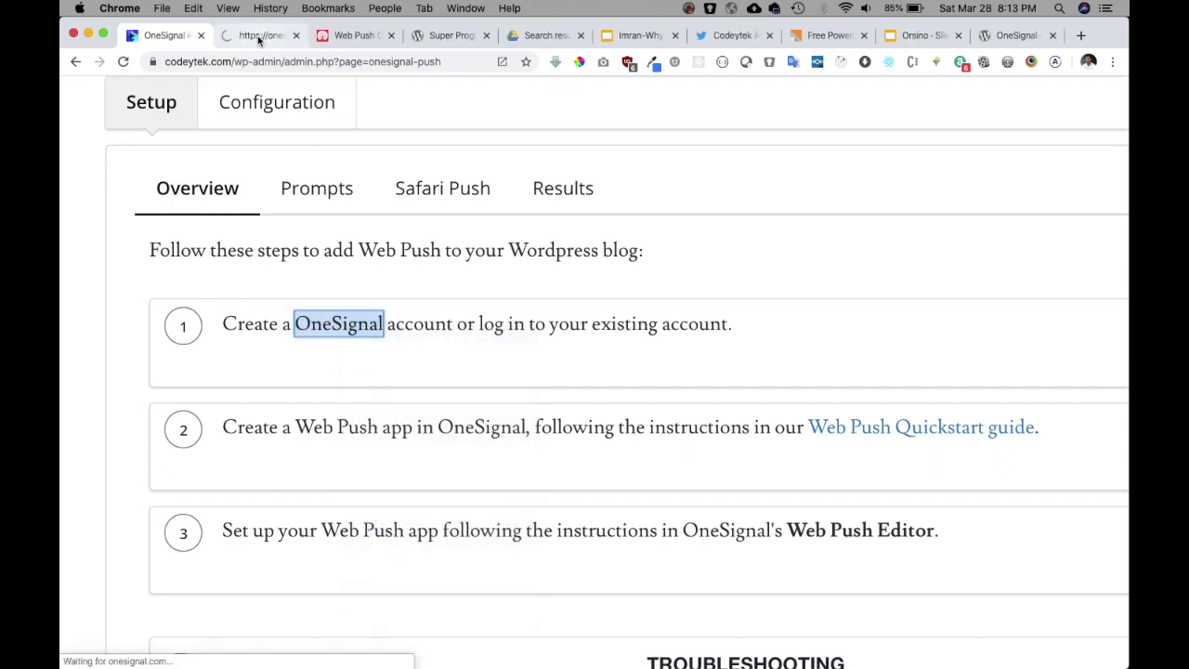
- Compare the OneSignal homepage with setup step 2 and bring up the Web Push Quickstart guide link's options
{"action": "left_click", "coordinate": [257, 35]}
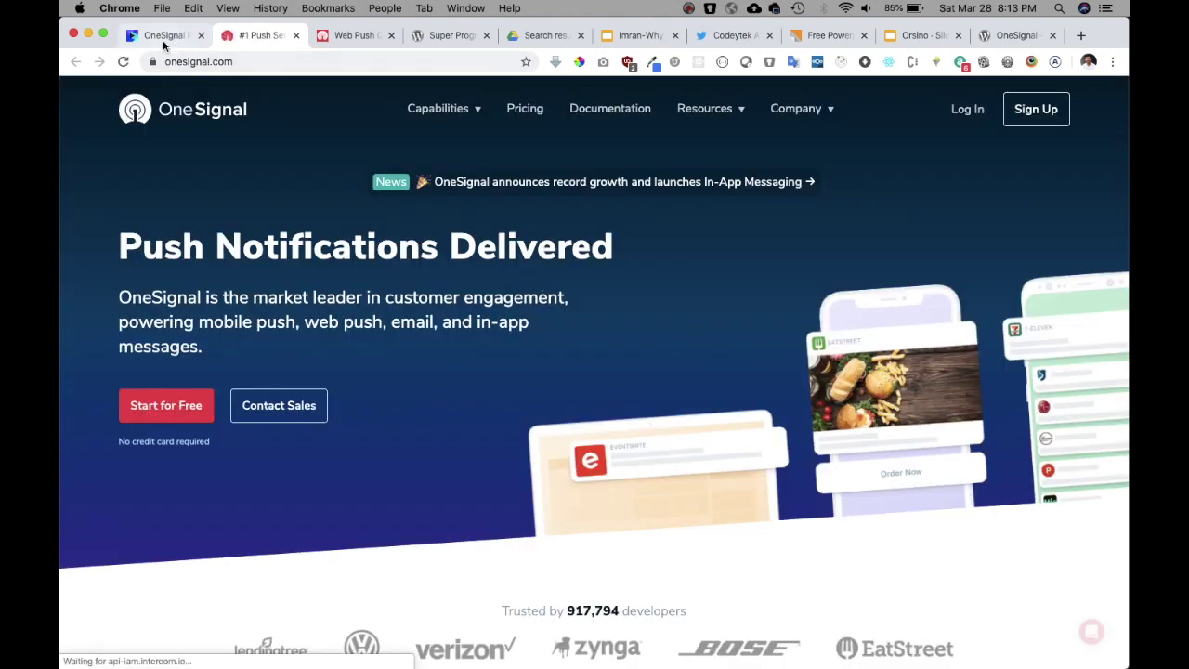
{"action": "left_click", "coordinate": [164, 39]}
{"action": "double_click", "coordinate": [403, 420]}
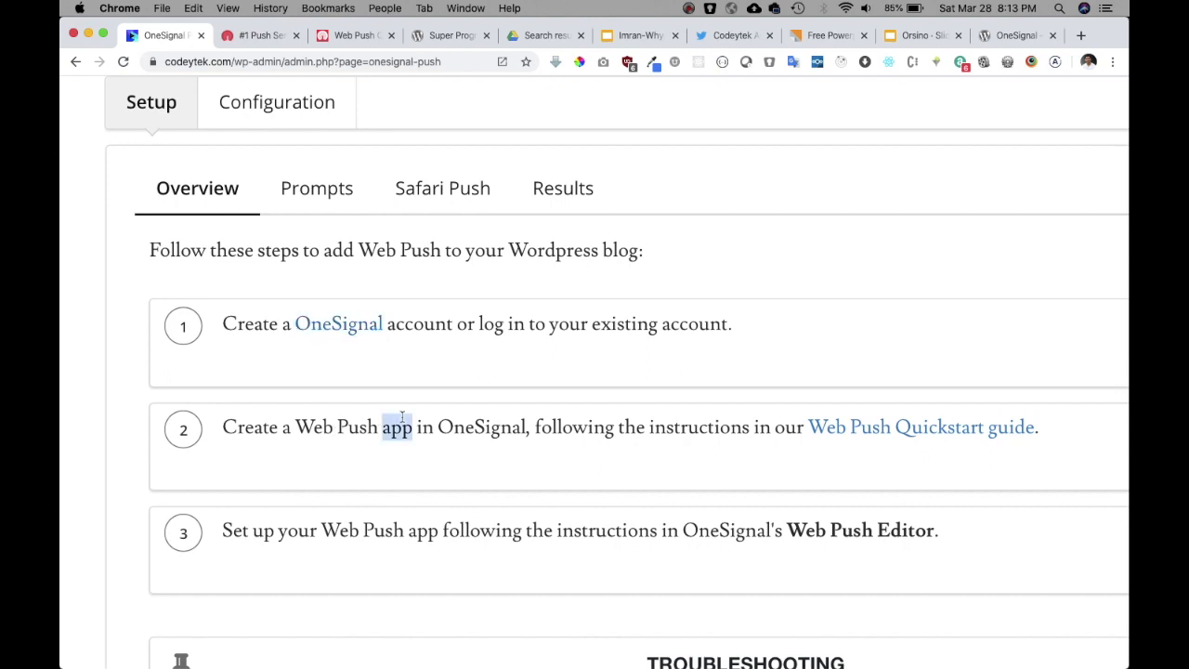
{"action": "triple_click", "coordinate": [402, 420]}
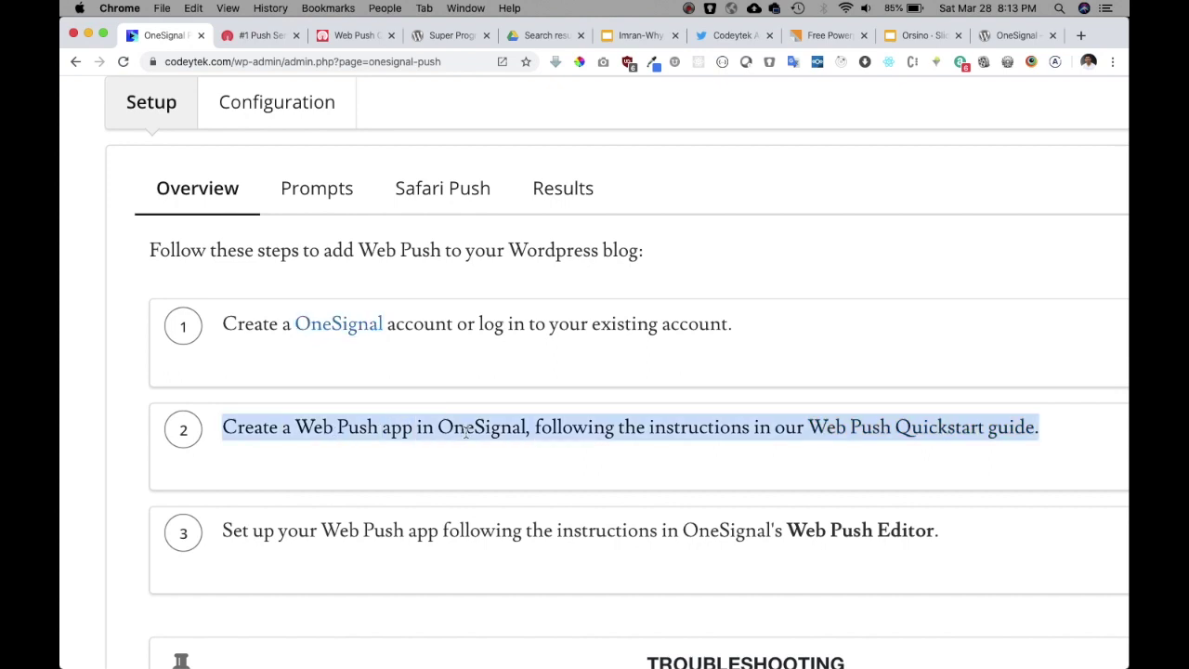
{"action": "left_click", "coordinate": [265, 41]}
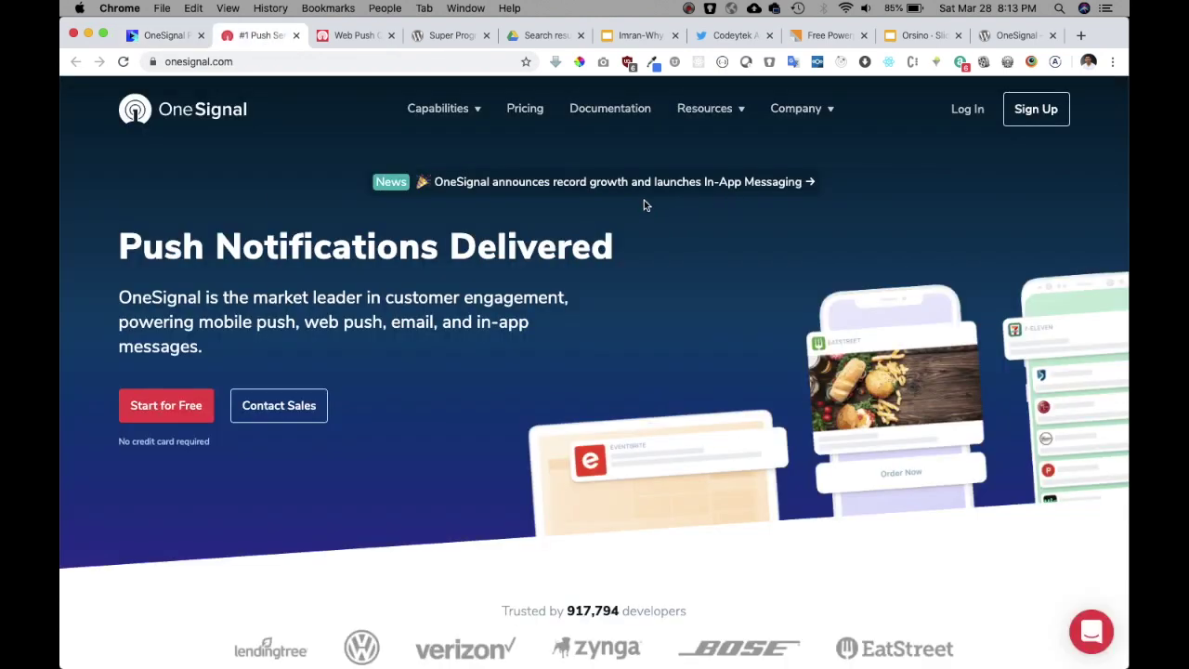
{"action": "left_click", "coordinate": [165, 35]}
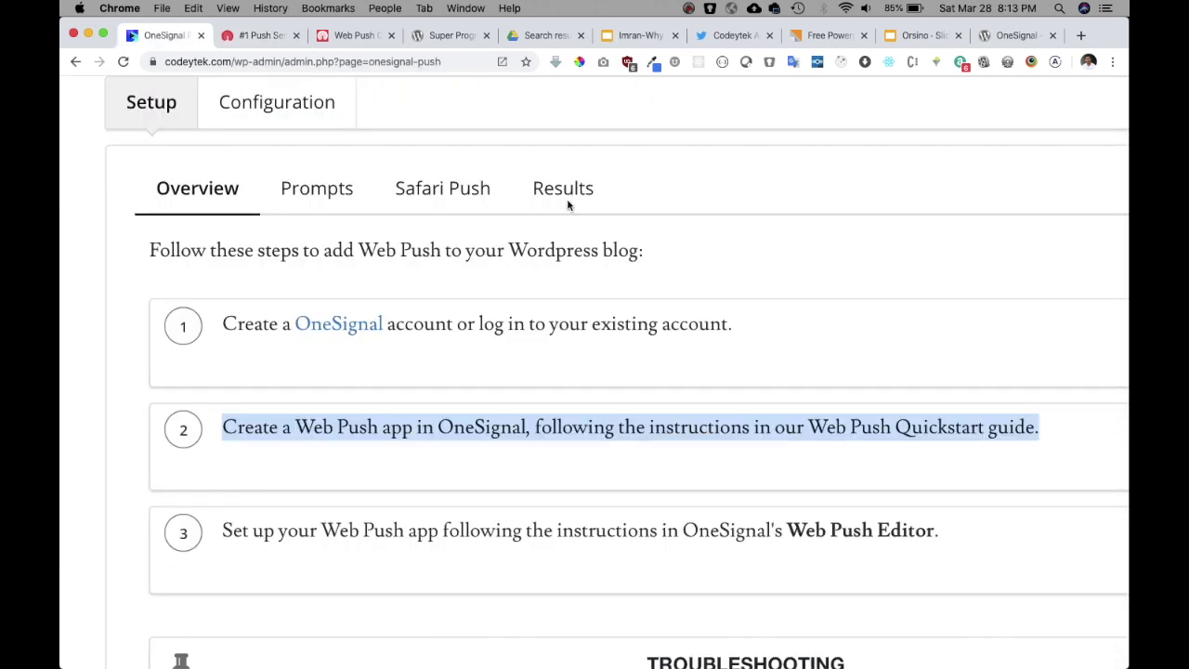
{"action": "right_click", "coordinate": [911, 429]}
- Open the OneSignal Web Push Quickstart guide in a new tab and browse its integration options
{"action": "left_click", "coordinate": [807, 385]}
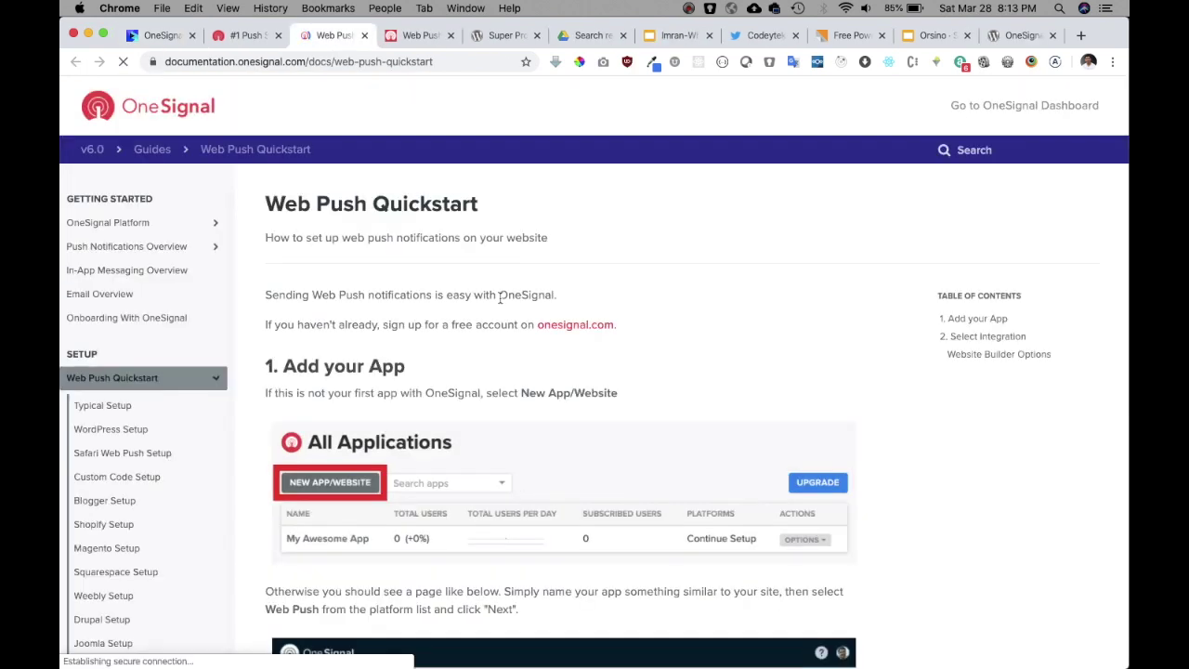
{"action": "scroll", "coordinate": [500, 302], "scroll_direction": "down", "scroll_amount": 1}
{"action": "scroll", "coordinate": [500, 302], "scroll_direction": "down", "scroll_amount": 2}
{"action": "scroll", "coordinate": [501, 304], "scroll_direction": "down", "scroll_amount": 3}
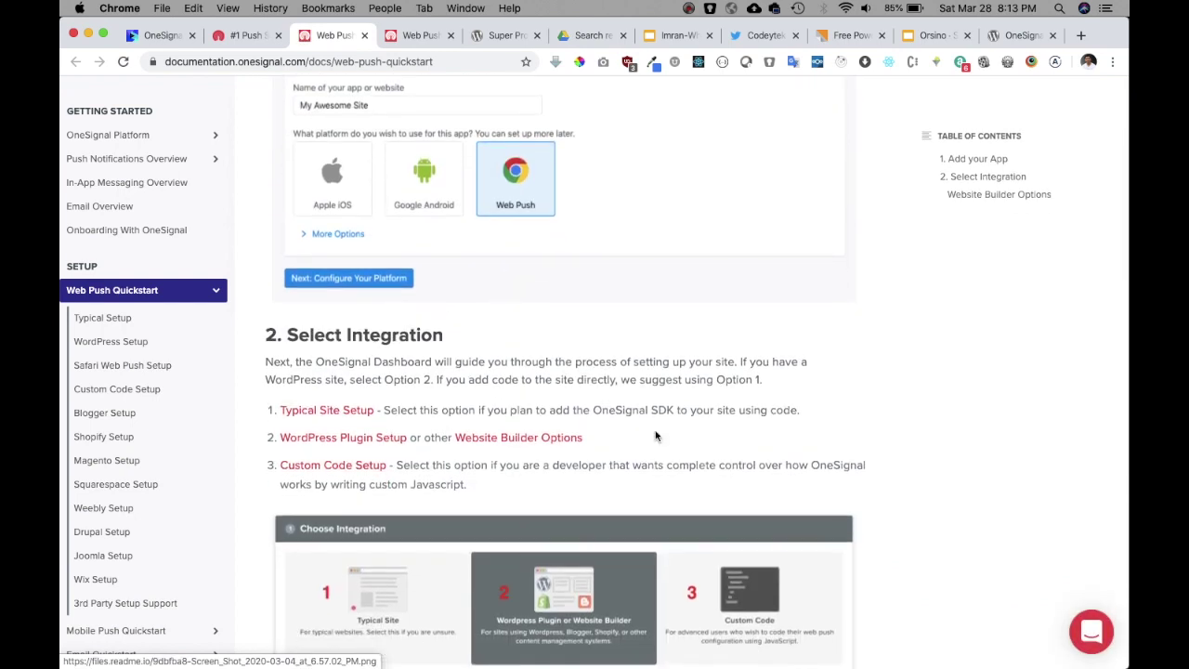
{"action": "scroll", "coordinate": [506, 283], "scroll_direction": "down", "scroll_amount": 4}
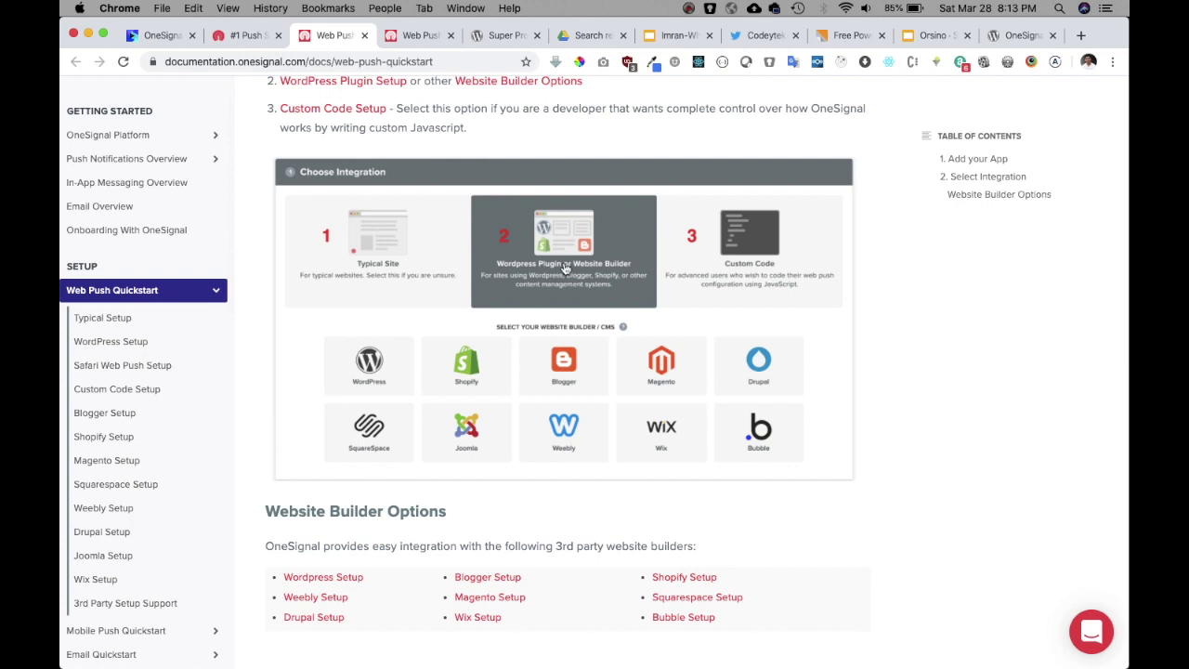
{"action": "scroll", "coordinate": [566, 269], "scroll_direction": "up", "scroll_amount": 1}
{"action": "scroll", "coordinate": [566, 269], "scroll_direction": "up", "scroll_amount": 1}
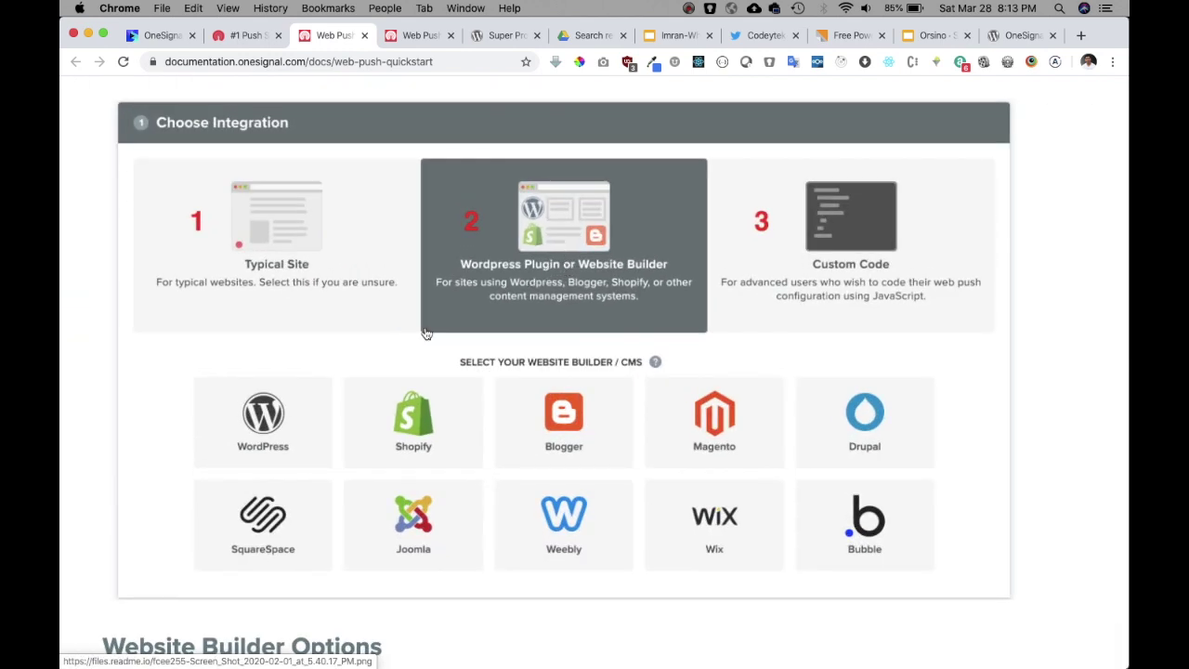
{"action": "scroll", "coordinate": [411, 447], "scroll_direction": "down", "scroll_amount": 5}
{"action": "scroll", "coordinate": [412, 447], "scroll_direction": "down", "scroll_amount": 2}
{"action": "scroll", "coordinate": [411, 447], "scroll_direction": "down", "scroll_amount": 2}
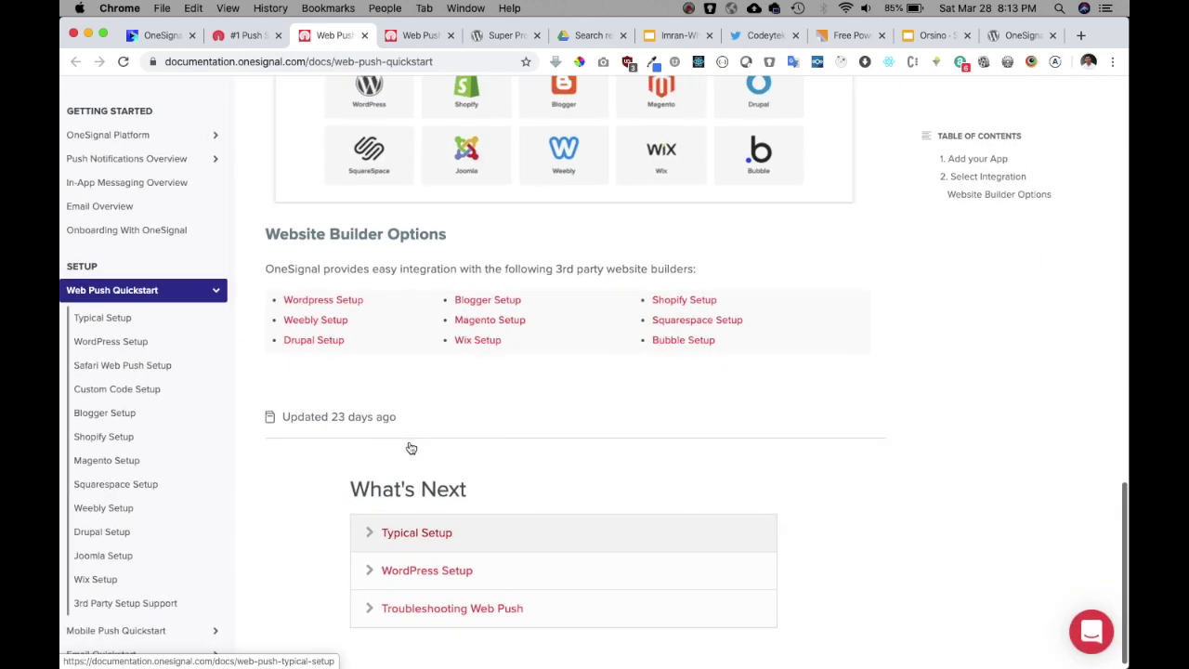
{"action": "scroll", "coordinate": [412, 447], "scroll_direction": "up", "scroll_amount": 15}
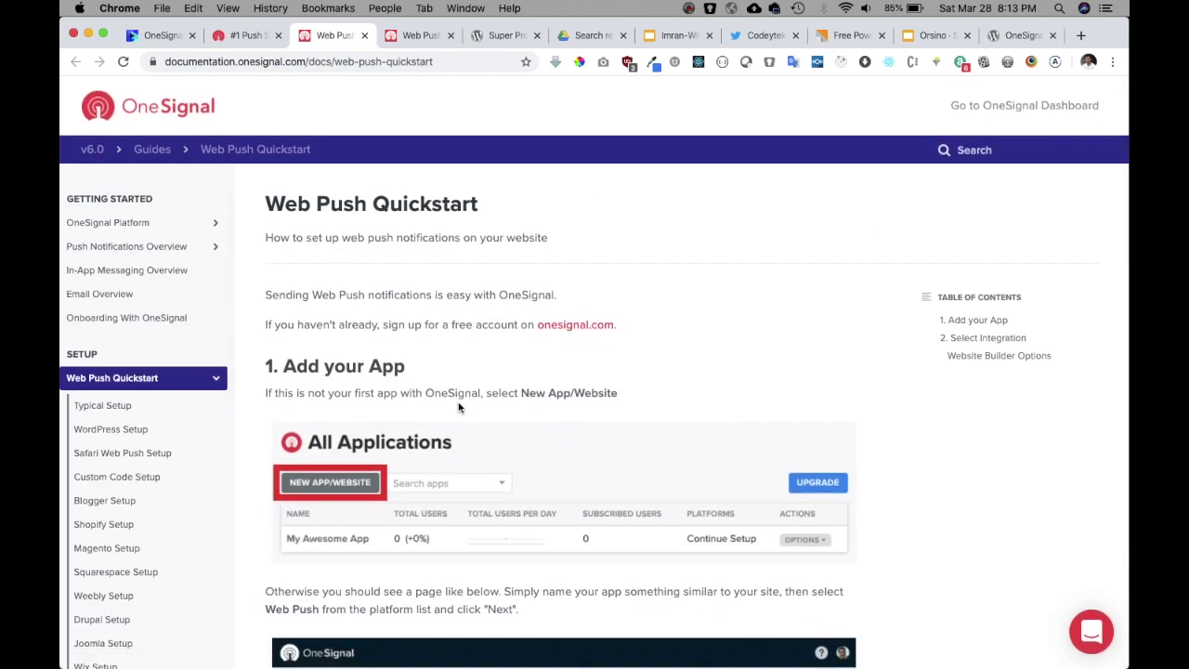
- Return to the WordPress OneSignal setup steps via the OneSignal homepage tab
{"action": "left_click", "coordinate": [228, 37]}
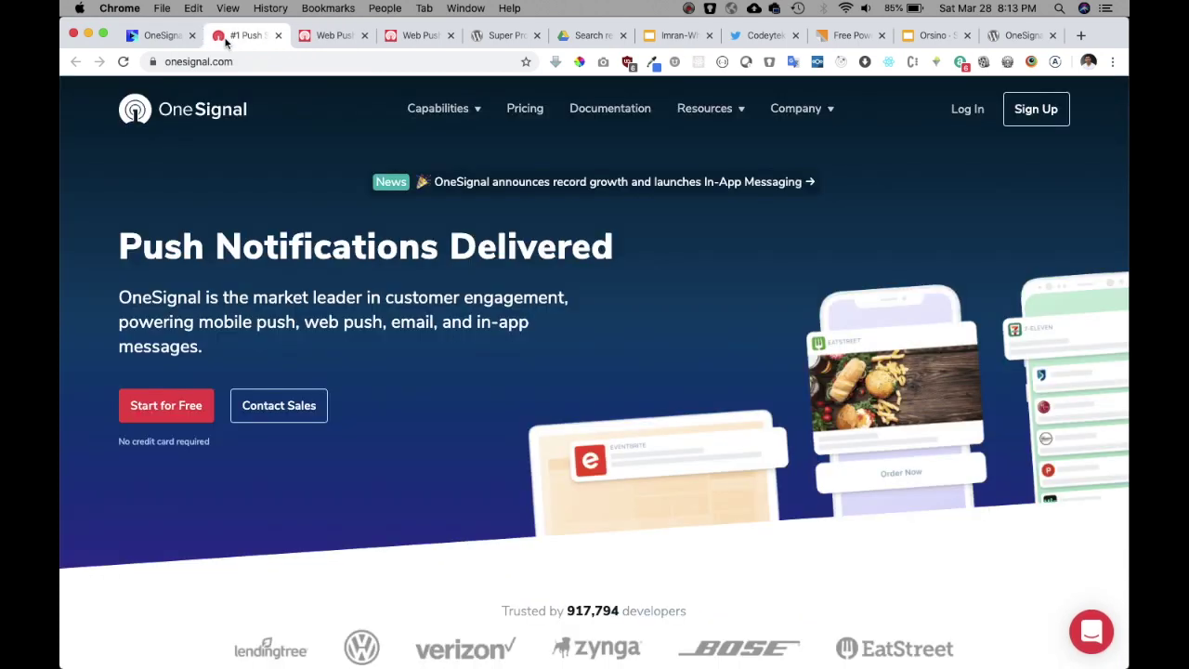
{"action": "left_click", "coordinate": [162, 37]}
{"action": "scroll", "coordinate": [372, 390], "scroll_direction": "down", "scroll_amount": 3}
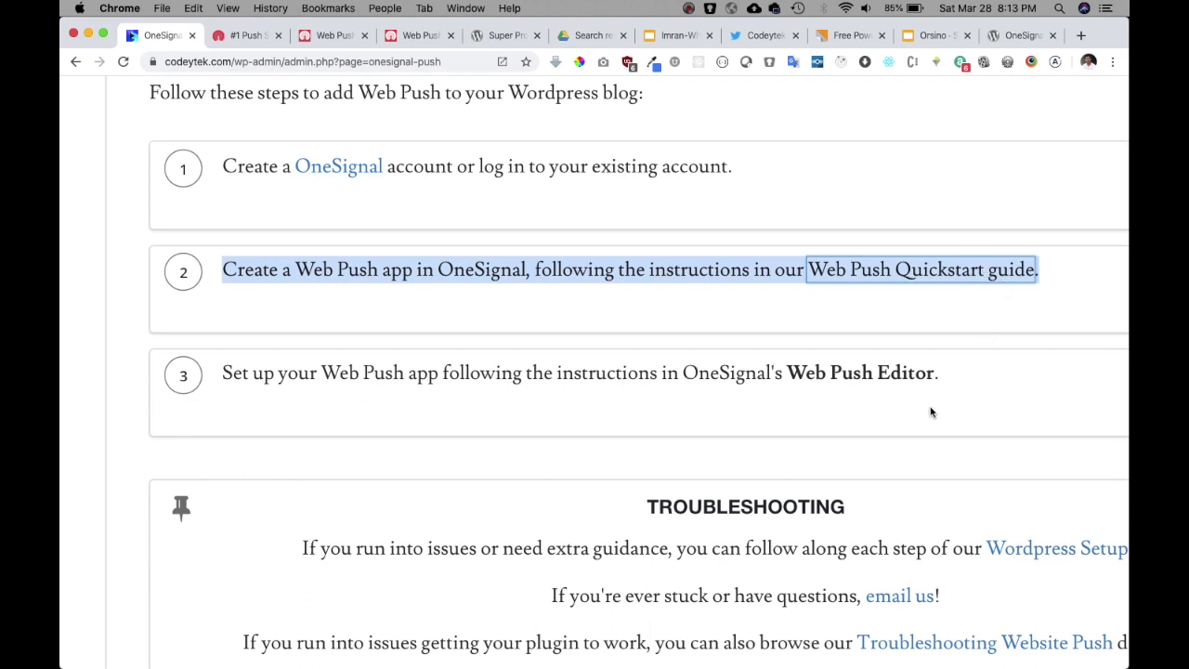
{"action": "key", "text": "super+minus"}
{"action": "key", "text": "super+minus"}
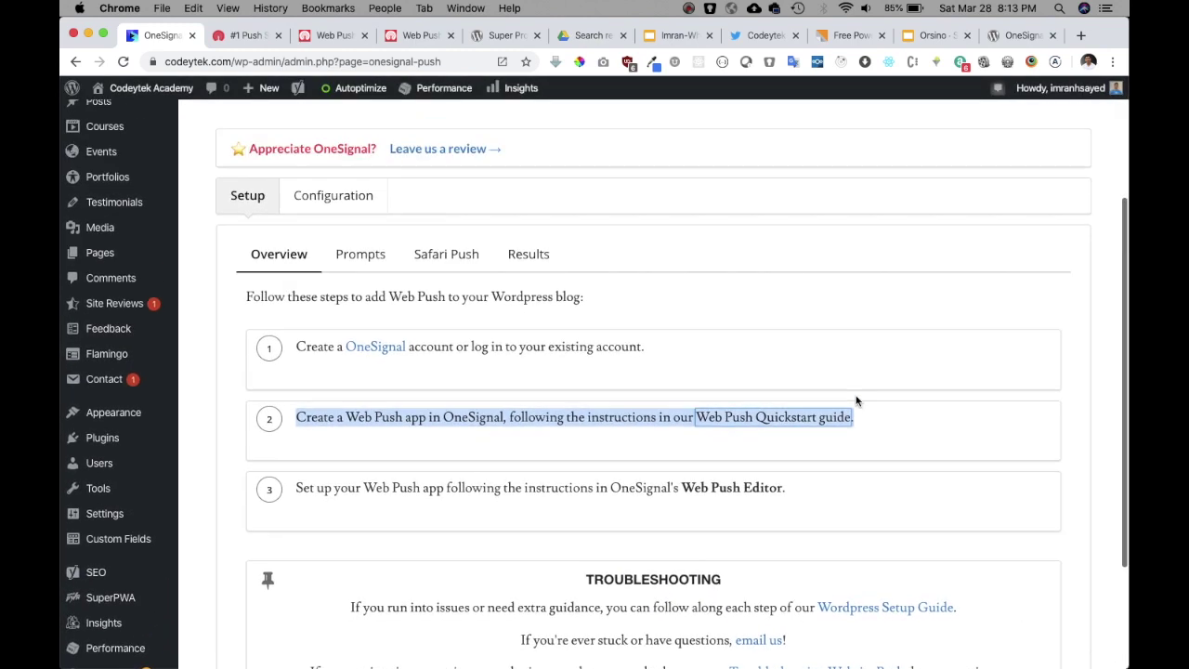
{"action": "left_click", "coordinate": [334, 253]}
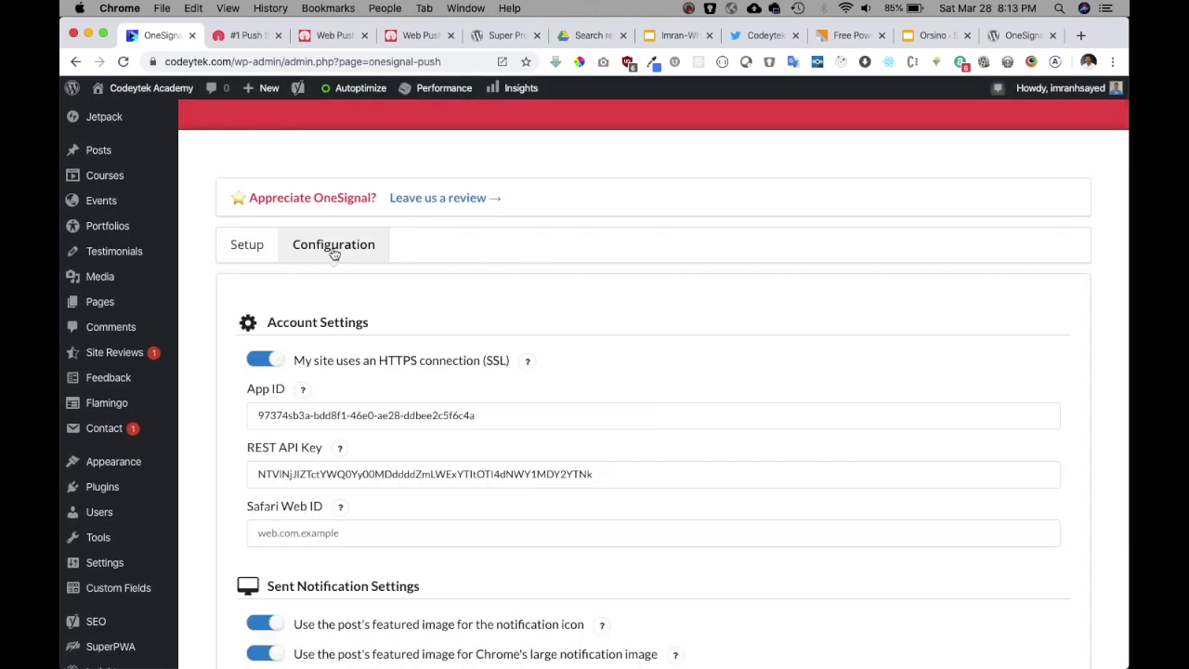
{"action": "key", "text": "super+plus"}
{"action": "key", "text": "super+plus"}
{"action": "key", "text": "super+plus"}
{"action": "scroll", "coordinate": [456, 334], "scroll_direction": "down", "scroll_amount": 2}
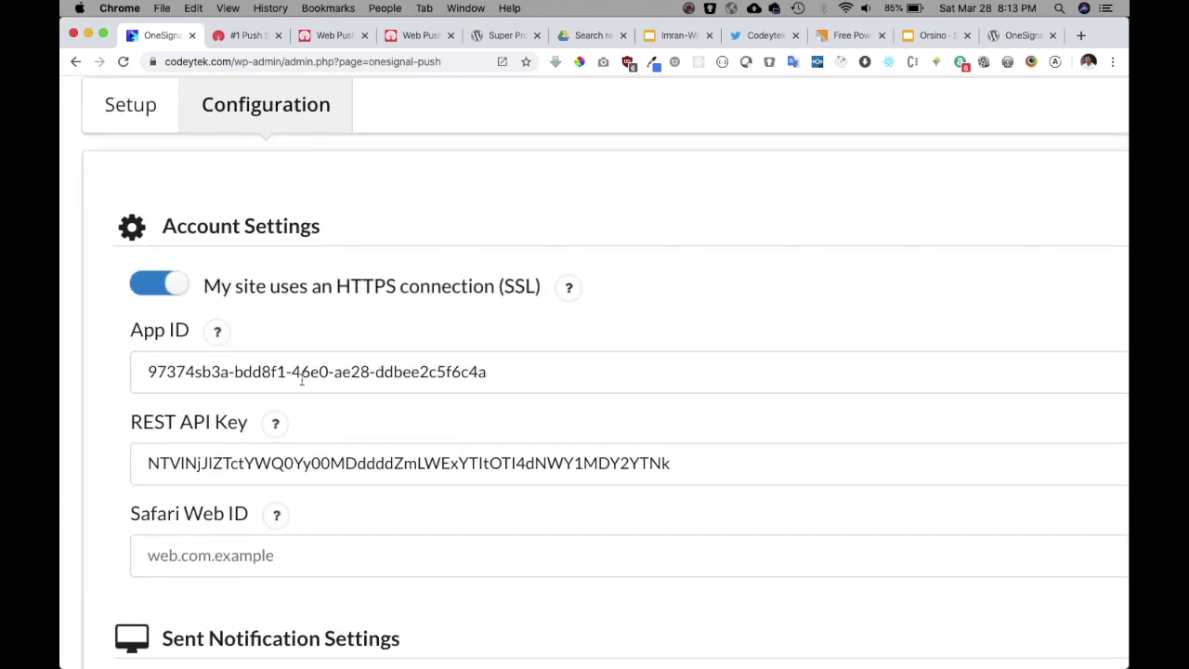
{"action": "triple_click", "coordinate": [251, 369]}
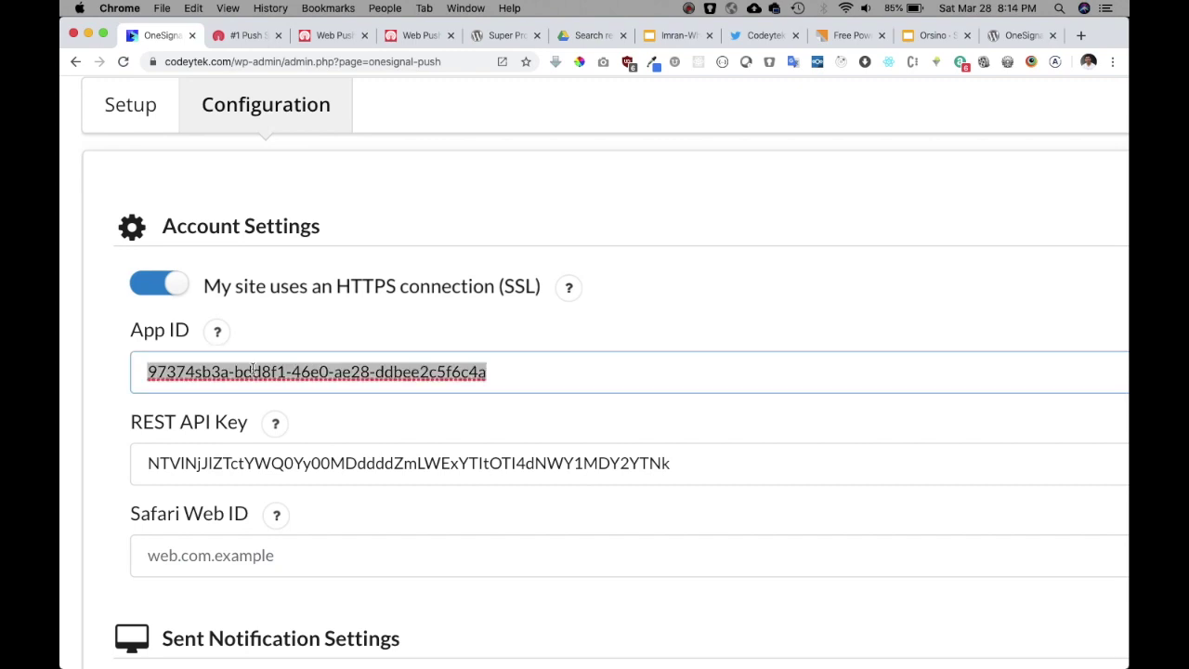
{"action": "triple_click", "coordinate": [293, 455]}
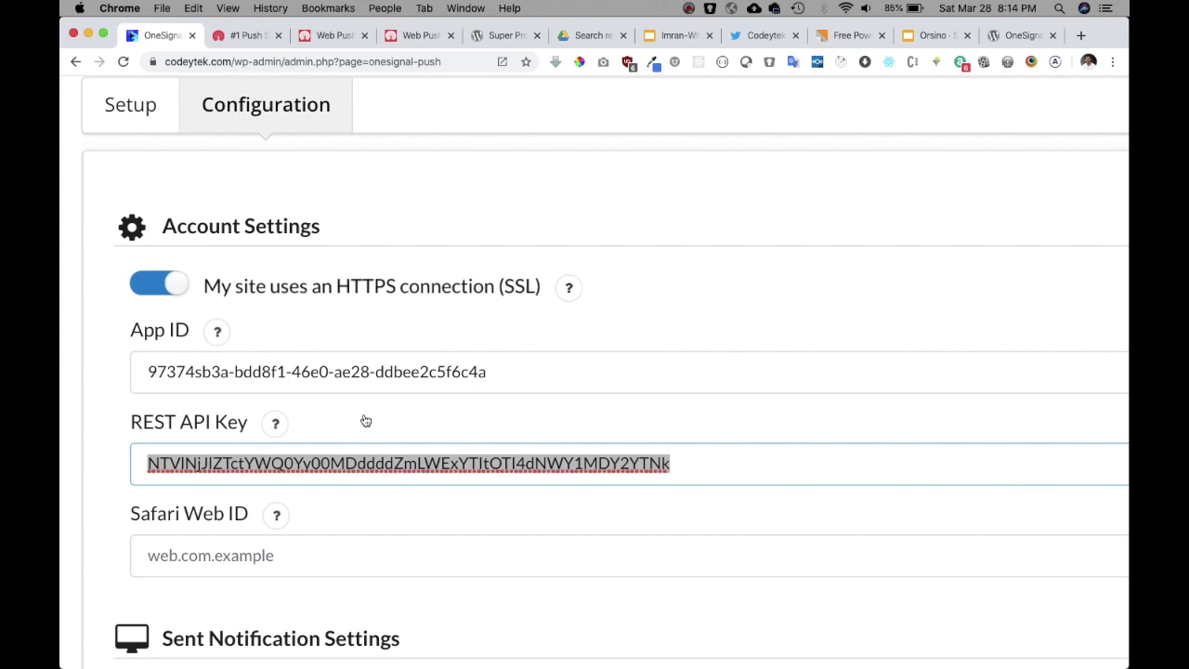
{"action": "left_click", "coordinate": [239, 37]}
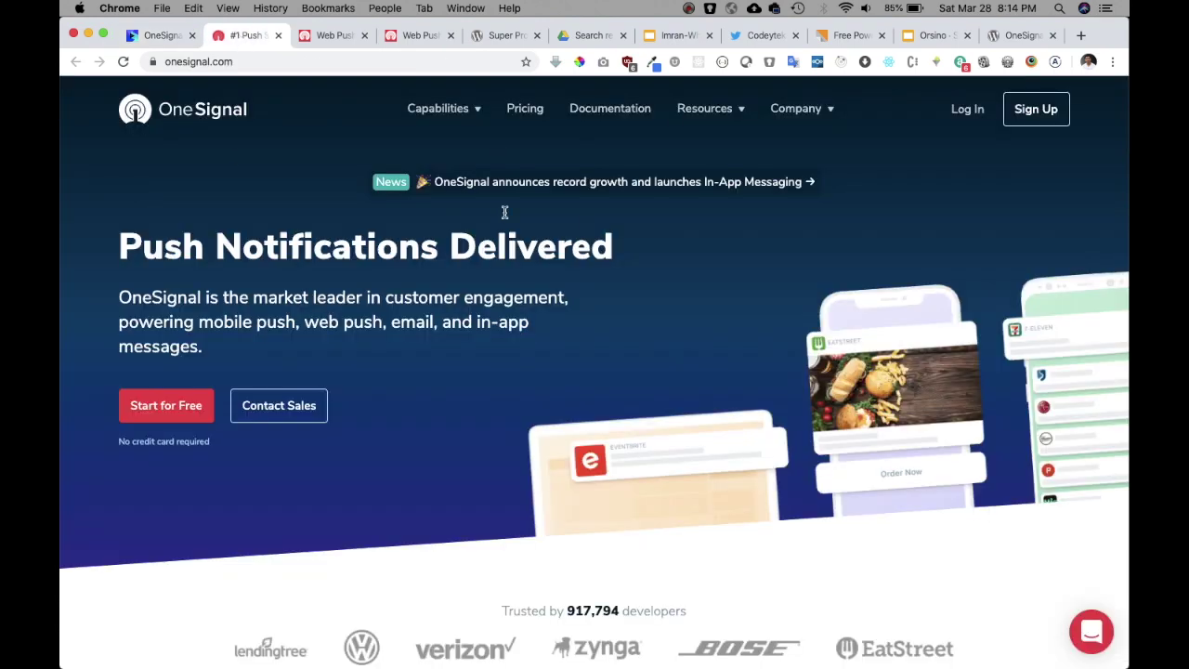
{"action": "left_click", "coordinate": [153, 39]}
{"action": "scroll", "coordinate": [429, 305], "scroll_direction": "down", "scroll_amount": 2}
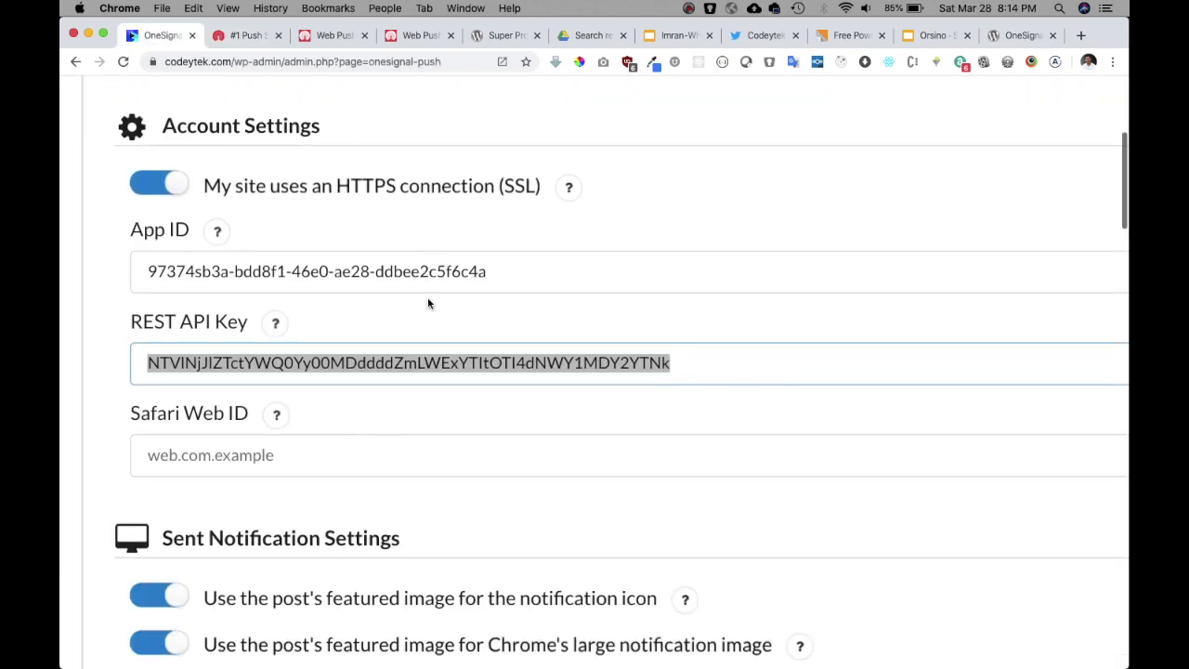
{"action": "scroll", "coordinate": [325, 260], "scroll_direction": "up", "scroll_amount": 3}
{"action": "left_click", "coordinate": [156, 158]}
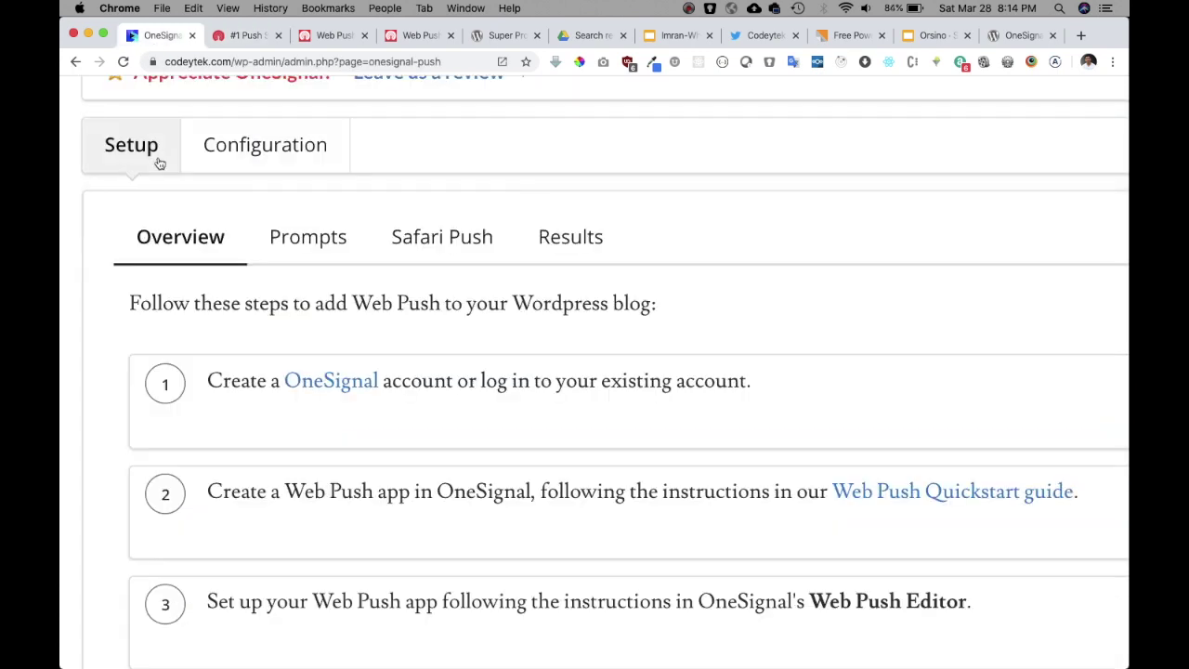
- Show the OneSignal plugin's Configuration settings down to Sent Notification Settings
{"action": "left_click", "coordinate": [223, 144]}
{"action": "scroll", "coordinate": [397, 315], "scroll_direction": "down", "scroll_amount": 1}
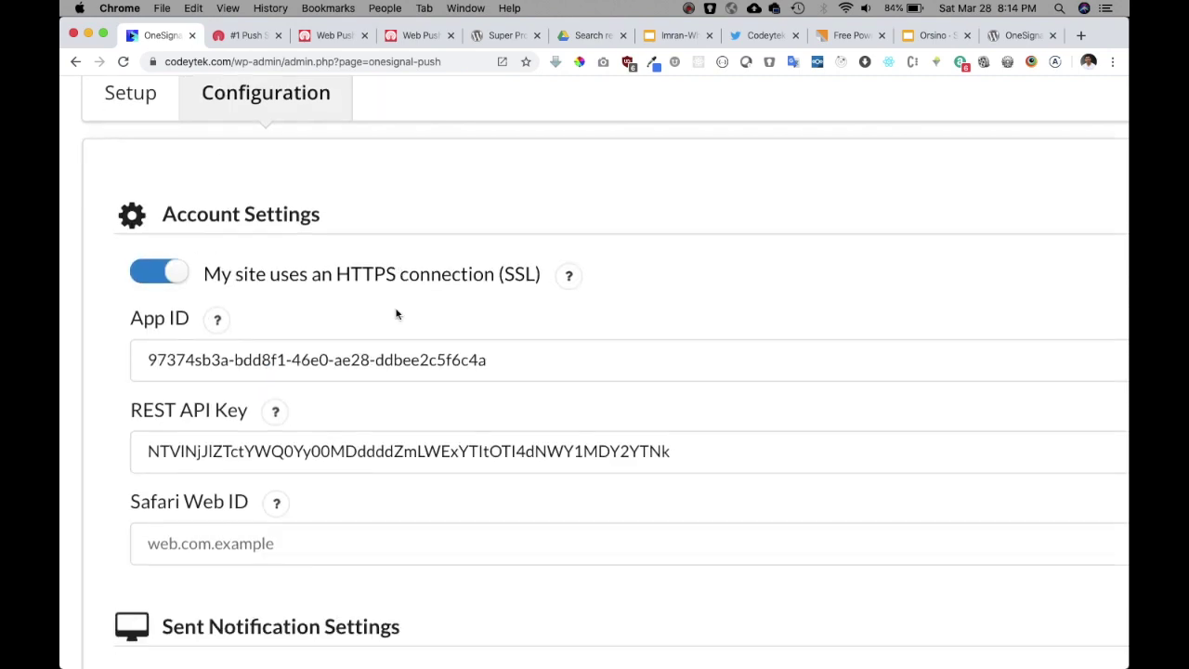
{"action": "scroll", "coordinate": [397, 315], "scroll_direction": "down", "scroll_amount": 4}
{"action": "scroll", "coordinate": [397, 314], "scroll_direction": "down", "scroll_amount": 1}
{"action": "scroll", "coordinate": [396, 314], "scroll_direction": "down", "scroll_amount": 1}
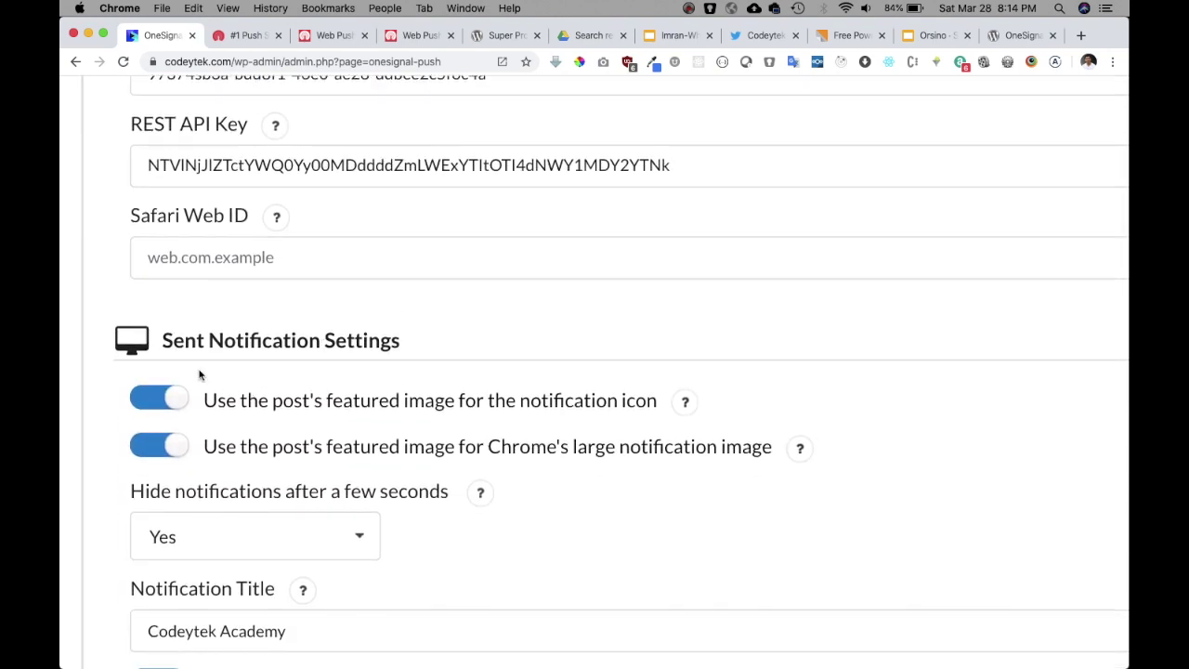
{"action": "scroll", "coordinate": [217, 439], "scroll_direction": "down", "scroll_amount": 3}
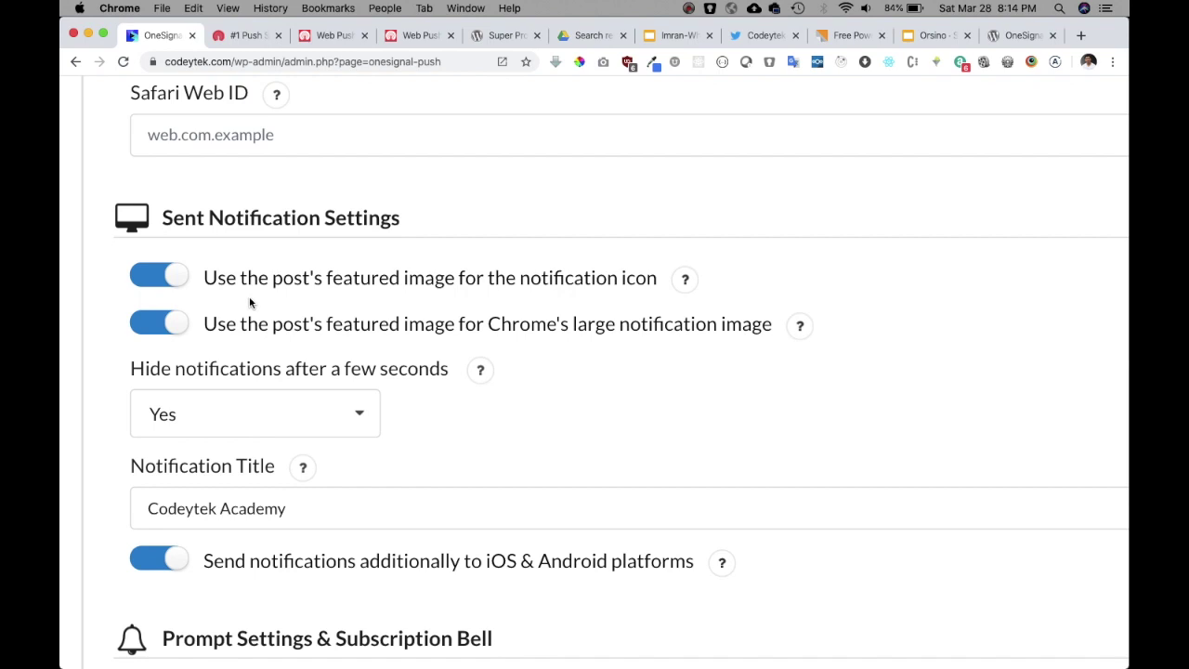
- Point out the Chrome large image option, the 'Codeytek Academy' title, and prompt settings
{"action": "triple_click", "coordinate": [272, 324]}
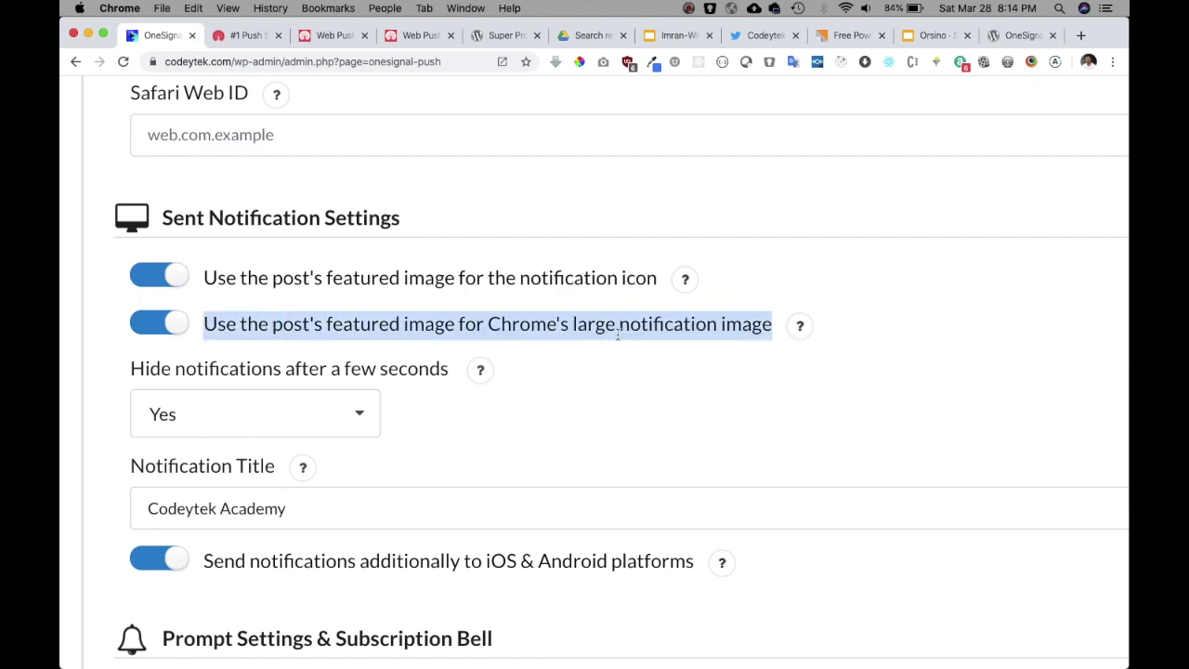
{"action": "scroll", "coordinate": [781, 349], "scroll_direction": "down", "scroll_amount": 3}
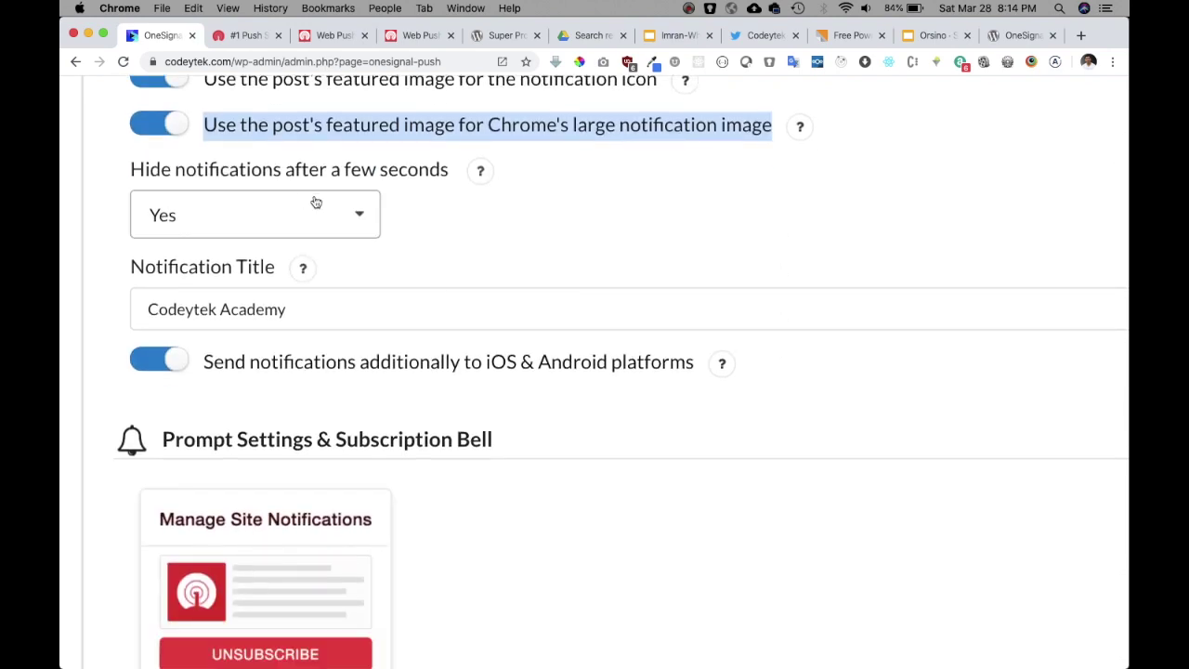
{"action": "scroll", "coordinate": [400, 255], "scroll_direction": "down", "scroll_amount": 2}
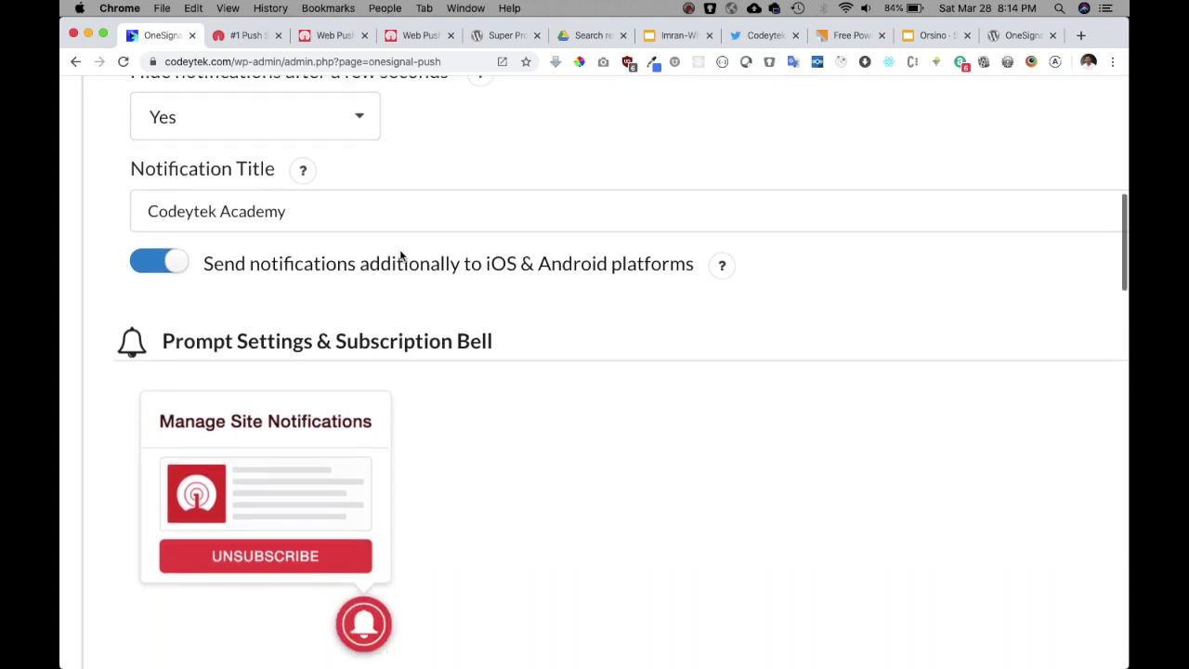
{"action": "scroll", "coordinate": [400, 256], "scroll_direction": "up", "scroll_amount": 2}
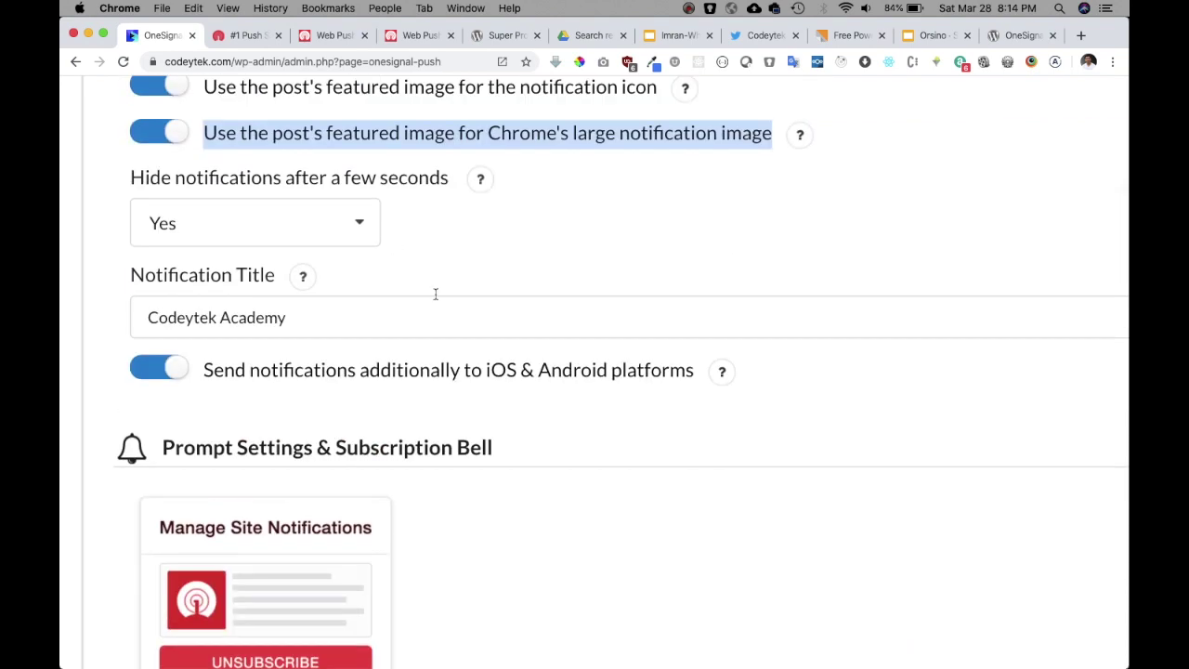
{"action": "left_click", "coordinate": [367, 317]}
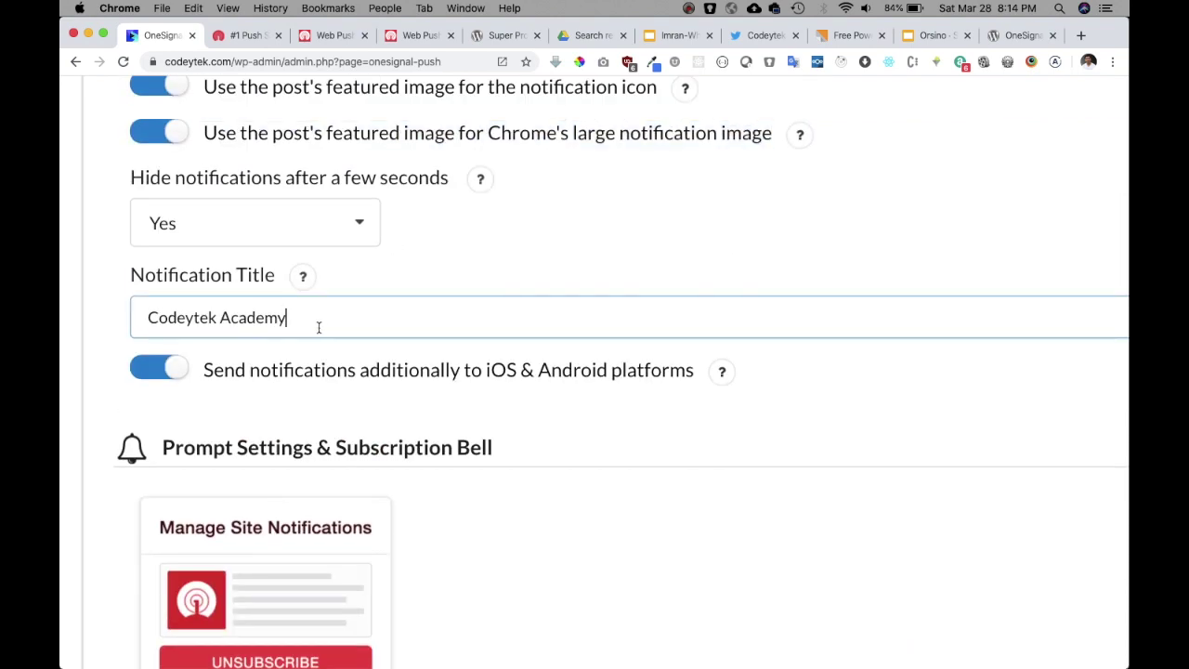
{"action": "scroll", "coordinate": [382, 359], "scroll_direction": "down", "scroll_amount": 2}
{"action": "scroll", "coordinate": [496, 294], "scroll_direction": "down", "scroll_amount": 3}
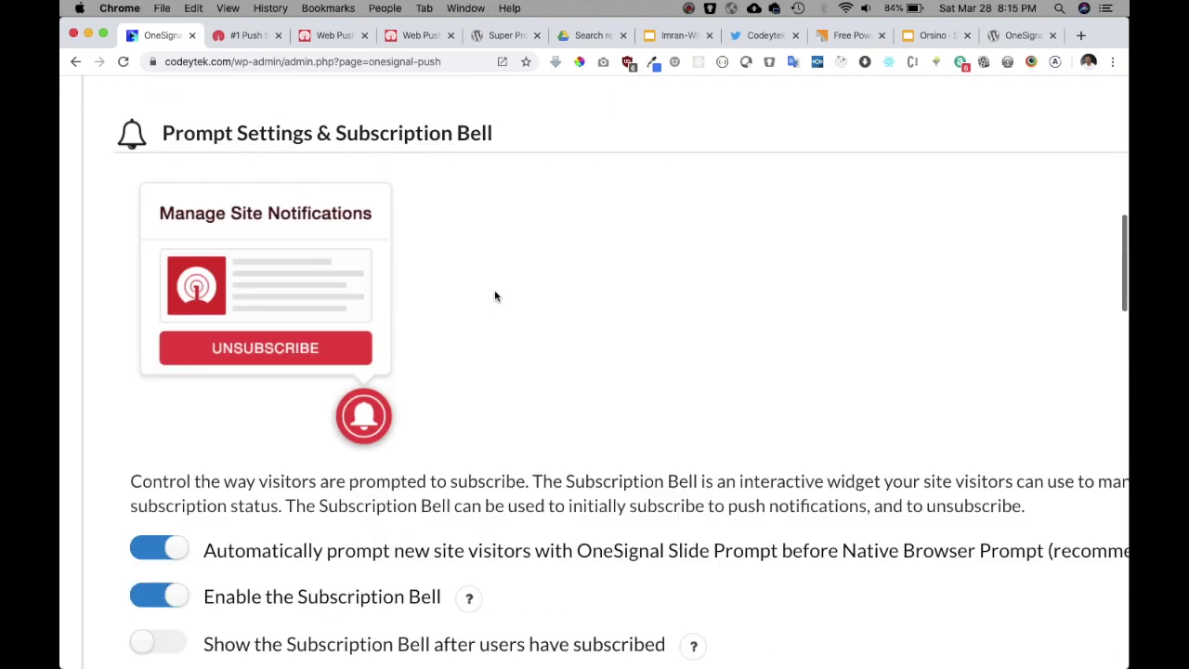
{"action": "scroll", "coordinate": [497, 294], "scroll_direction": "down", "scroll_amount": 2}
{"action": "scroll", "coordinate": [495, 297], "scroll_direction": "down", "scroll_amount": 2}
{"action": "scroll", "coordinate": [493, 297], "scroll_direction": "up", "scroll_amount": 4}
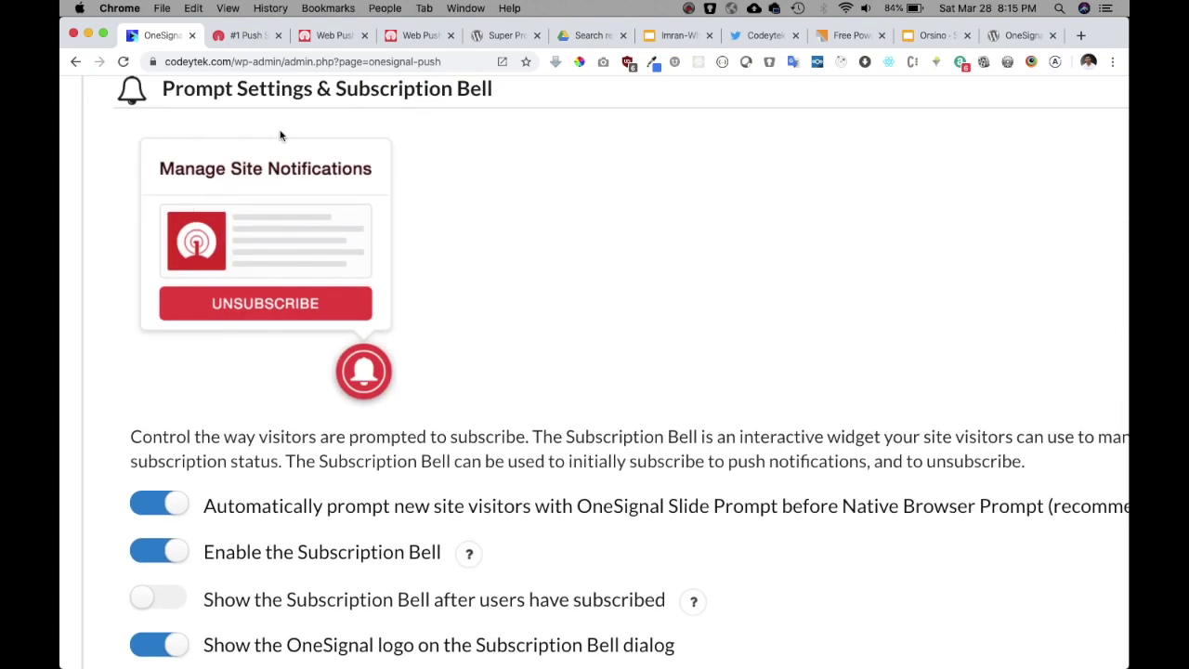
{"action": "scroll", "coordinate": [406, 351], "scroll_direction": "down", "scroll_amount": 1}
{"action": "scroll", "coordinate": [372, 334], "scroll_direction": "down", "scroll_amount": 3}
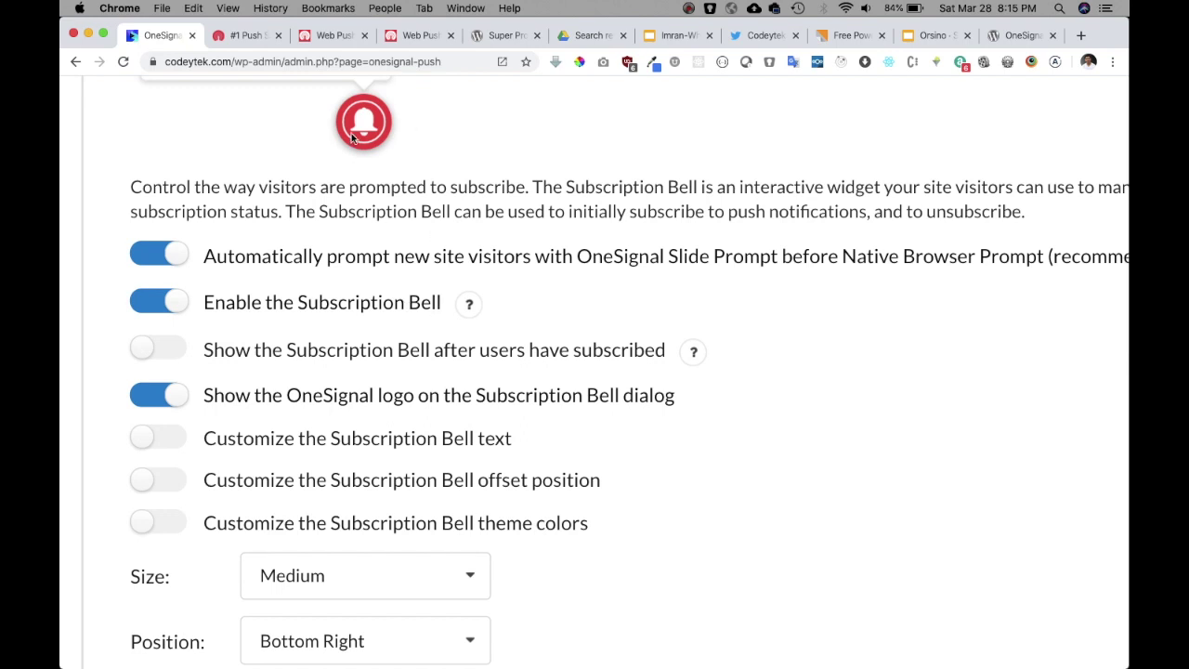
{"action": "scroll", "coordinate": [362, 140], "scroll_direction": "up", "scroll_amount": 3}
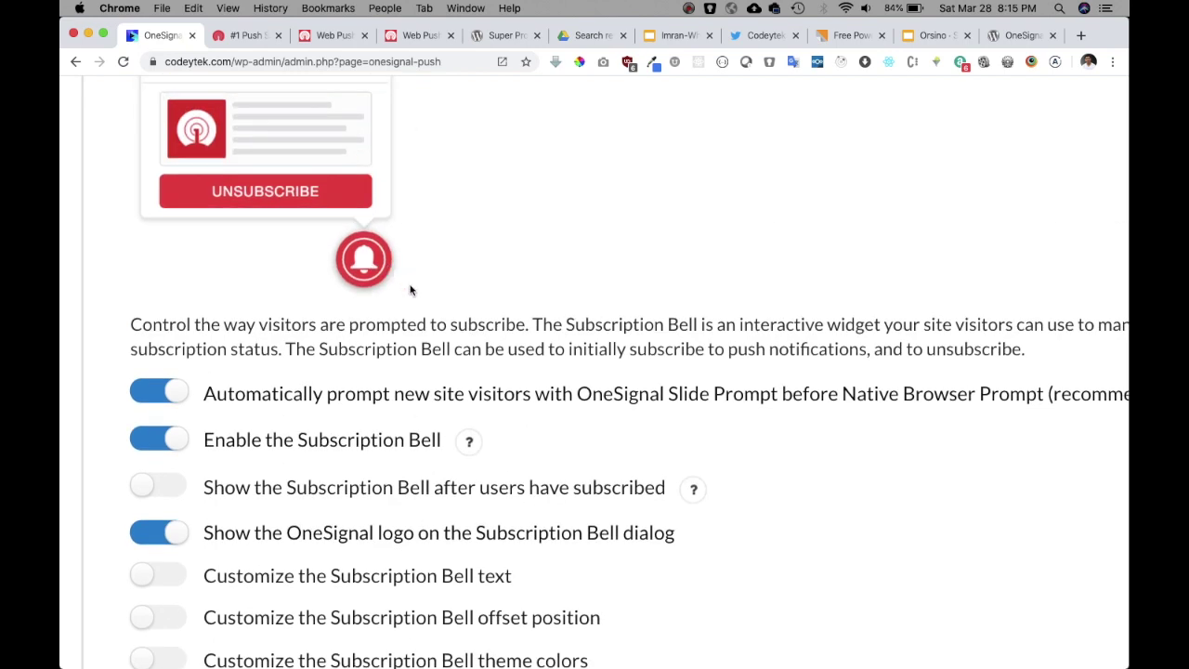
{"action": "scroll", "coordinate": [410, 284], "scroll_direction": "down", "scroll_amount": 3}
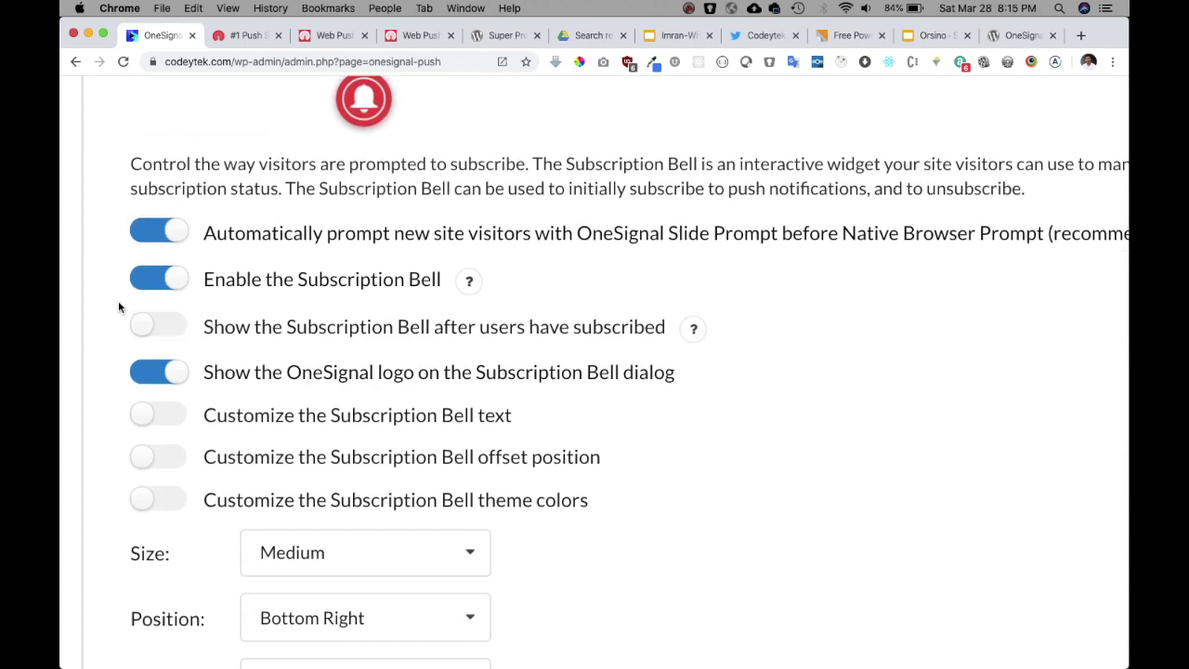
{"action": "triple_click", "coordinate": [289, 339]}
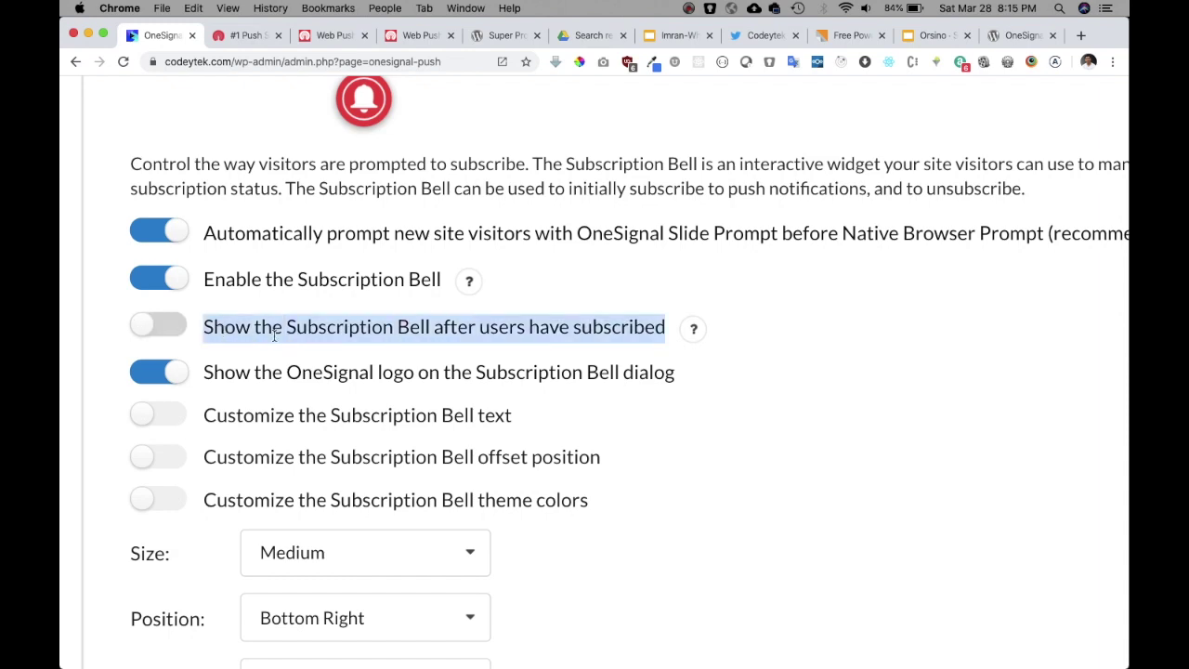
{"action": "scroll", "coordinate": [389, 297], "scroll_direction": "up", "scroll_amount": 3}
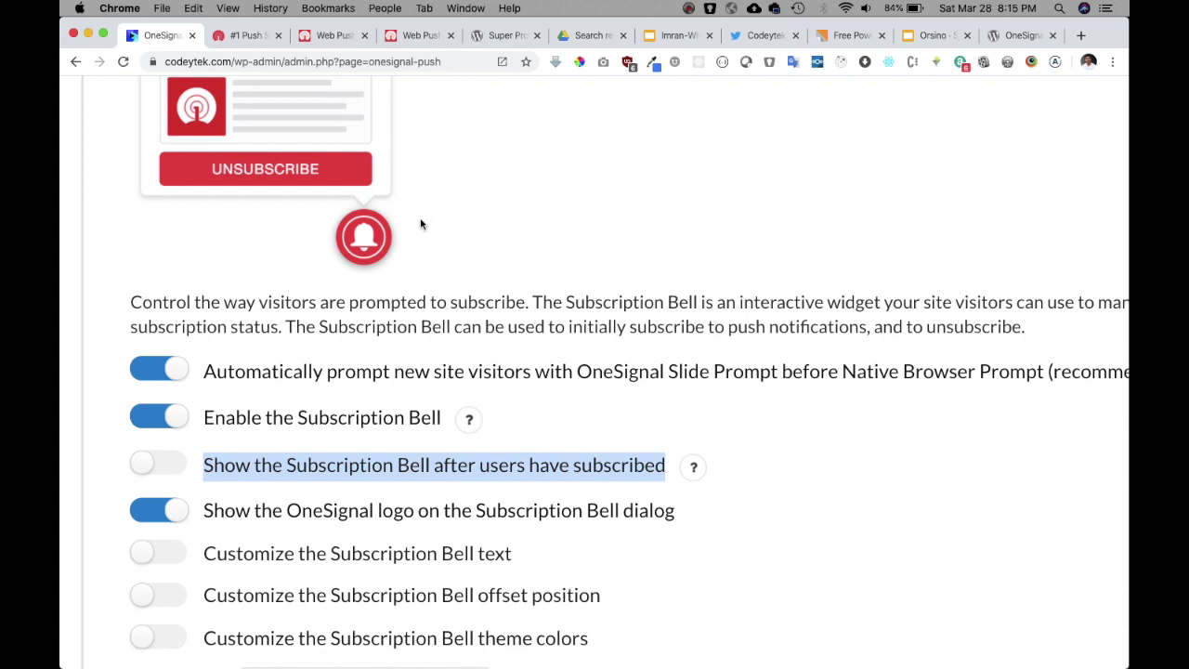
{"action": "scroll", "coordinate": [420, 223], "scroll_direction": "up", "scroll_amount": 2}
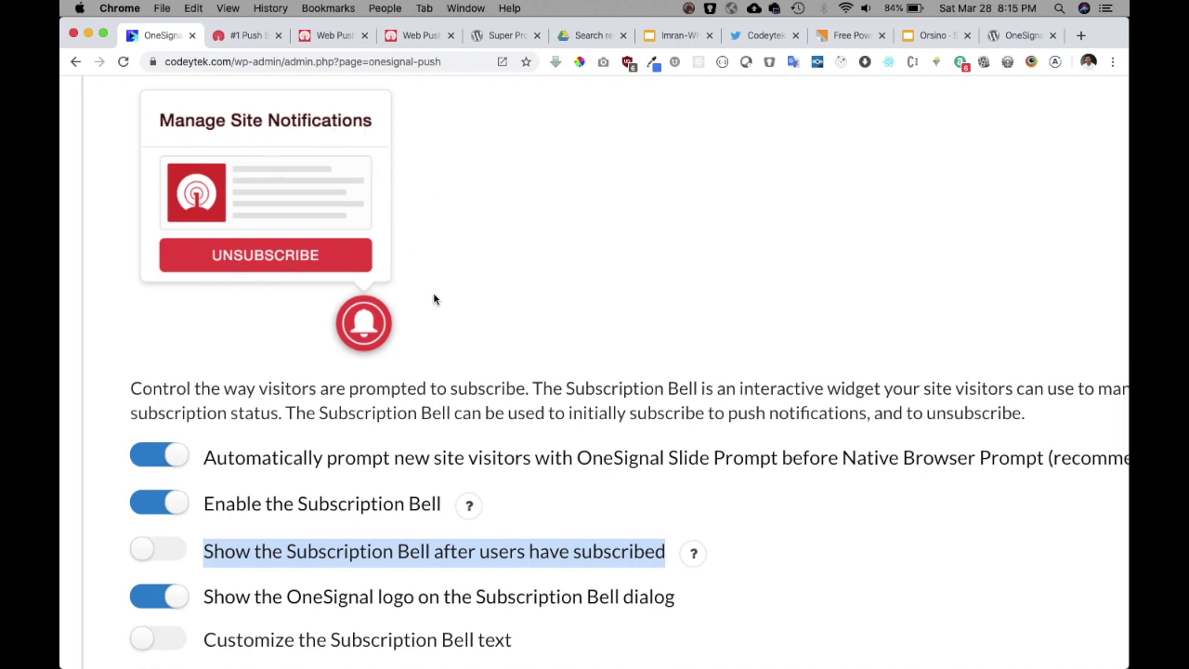
{"action": "scroll", "coordinate": [433, 299], "scroll_direction": "down", "scroll_amount": 2}
{"action": "scroll", "coordinate": [433, 299], "scroll_direction": "down", "scroll_amount": 2}
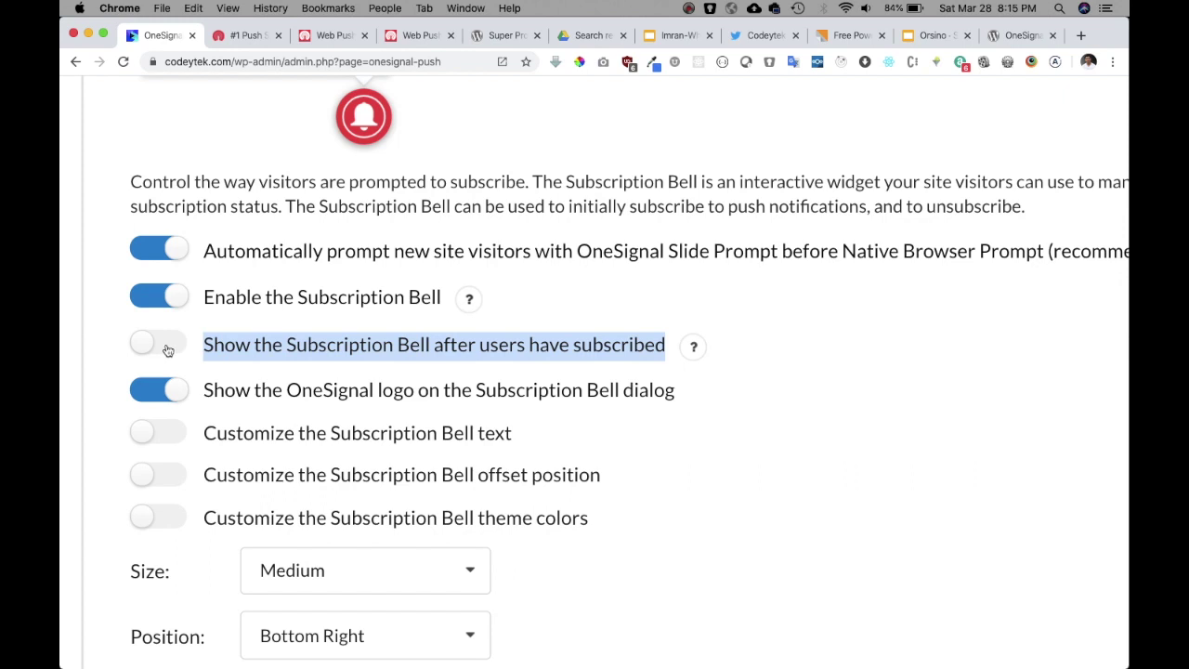
{"action": "scroll", "coordinate": [310, 345], "scroll_direction": "up", "scroll_amount": 5}
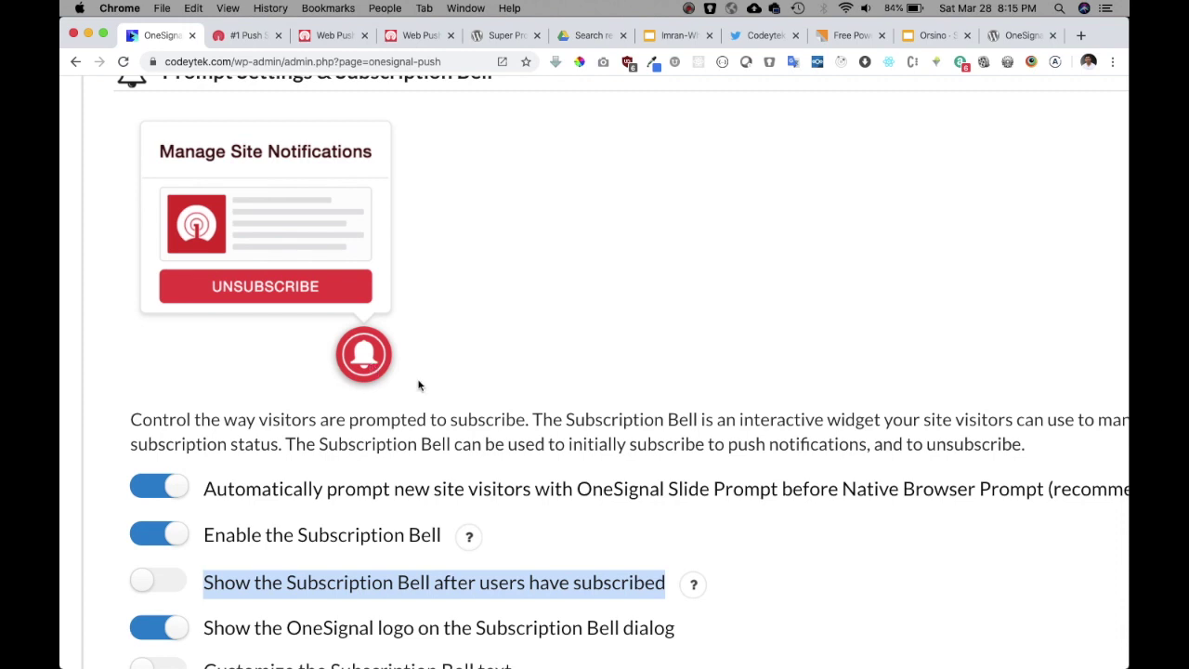
{"action": "scroll", "coordinate": [468, 401], "scroll_direction": "down", "scroll_amount": 2}
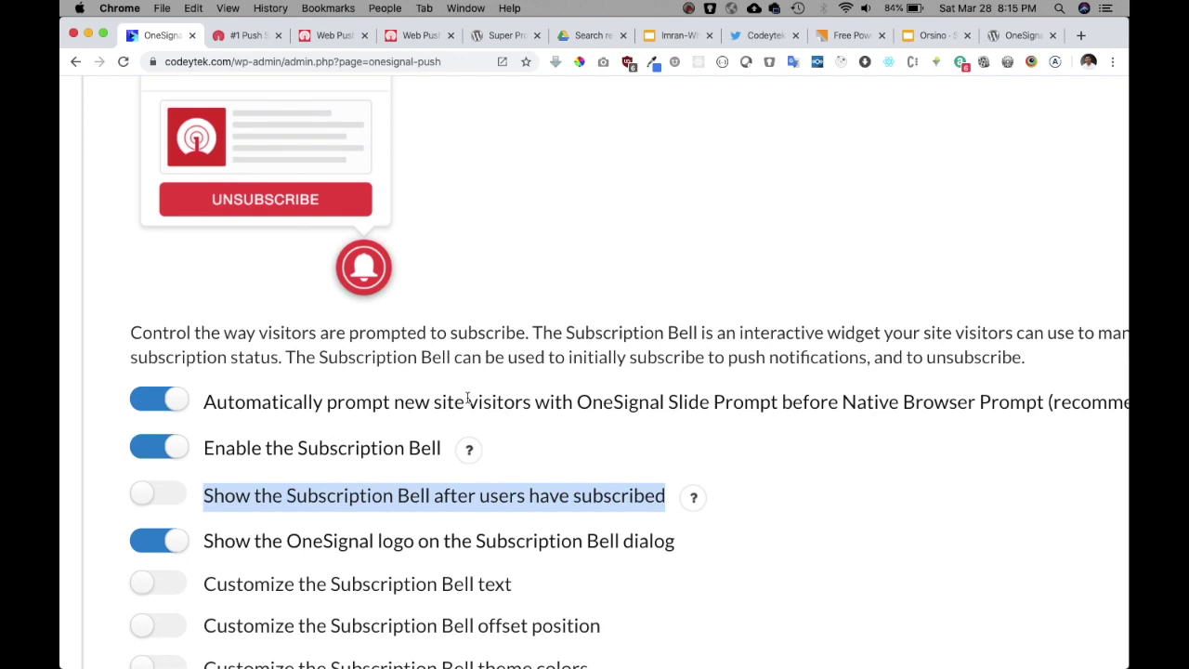
{"action": "scroll", "coordinate": [467, 398], "scroll_direction": "down", "scroll_amount": 5}
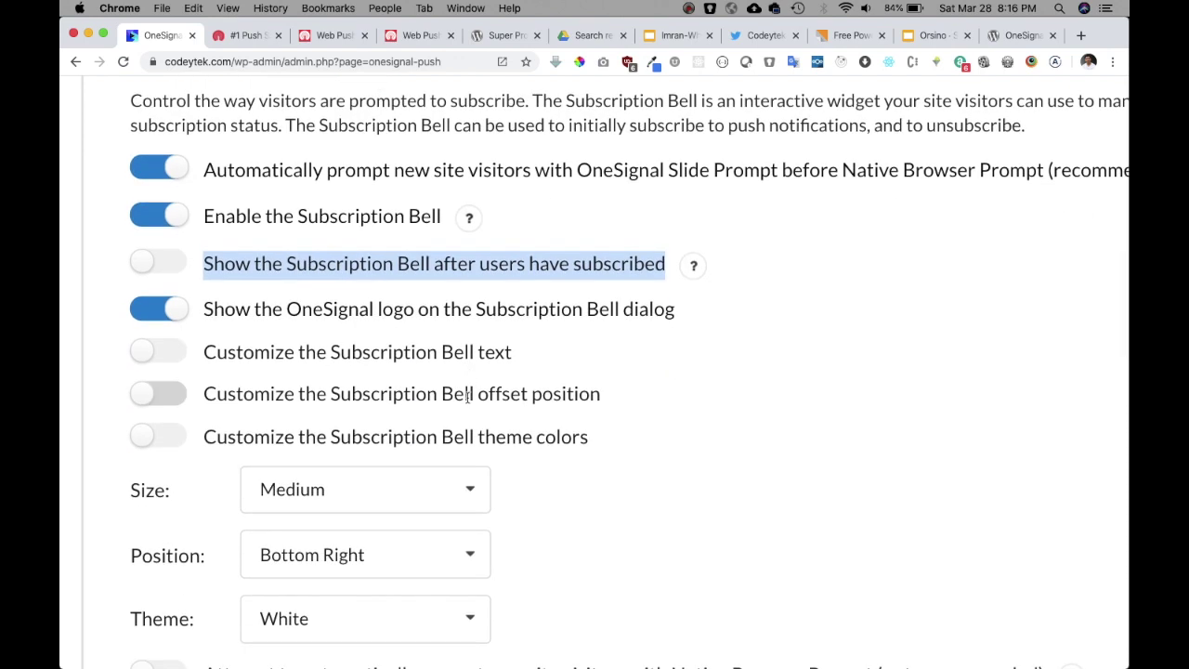
{"action": "double_click", "coordinate": [369, 350]}
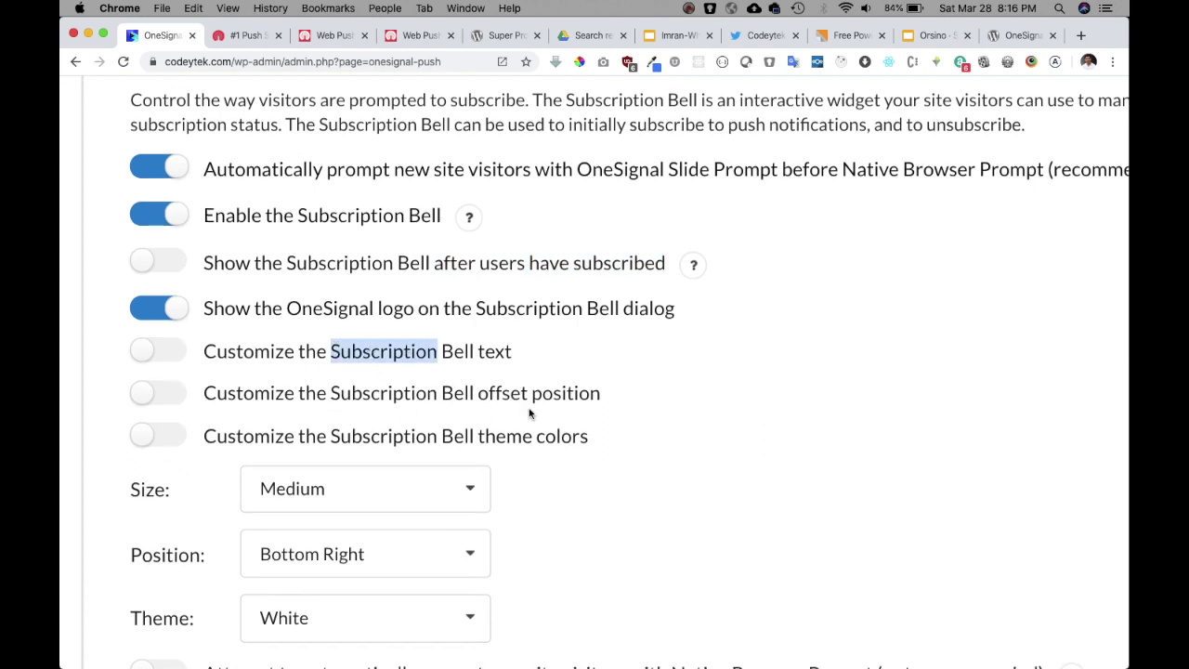
{"action": "scroll", "coordinate": [529, 413], "scroll_direction": "down", "scroll_amount": 3}
{"action": "scroll", "coordinate": [529, 413], "scroll_direction": "down", "scroll_amount": 2}
{"action": "scroll", "coordinate": [530, 413], "scroll_direction": "up", "scroll_amount": 2}
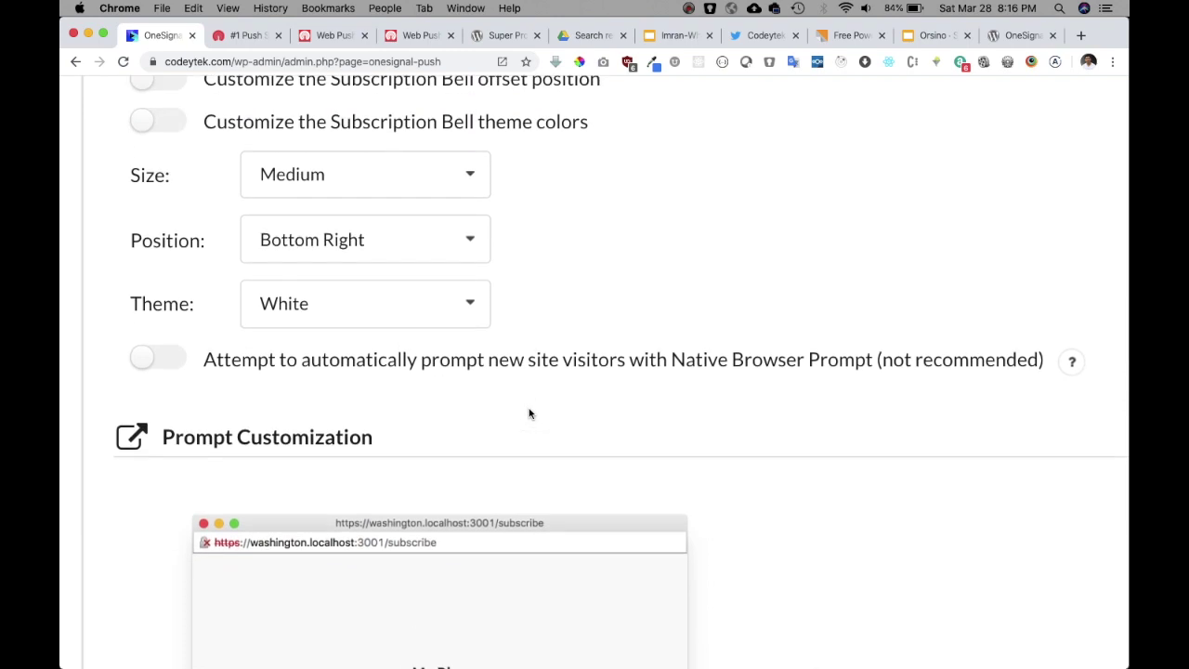
{"action": "scroll", "coordinate": [529, 413], "scroll_direction": "down", "scroll_amount": 1}
{"action": "scroll", "coordinate": [529, 414], "scroll_direction": "down", "scroll_amount": 2}
{"action": "scroll", "coordinate": [530, 414], "scroll_direction": "down", "scroll_amount": 3}
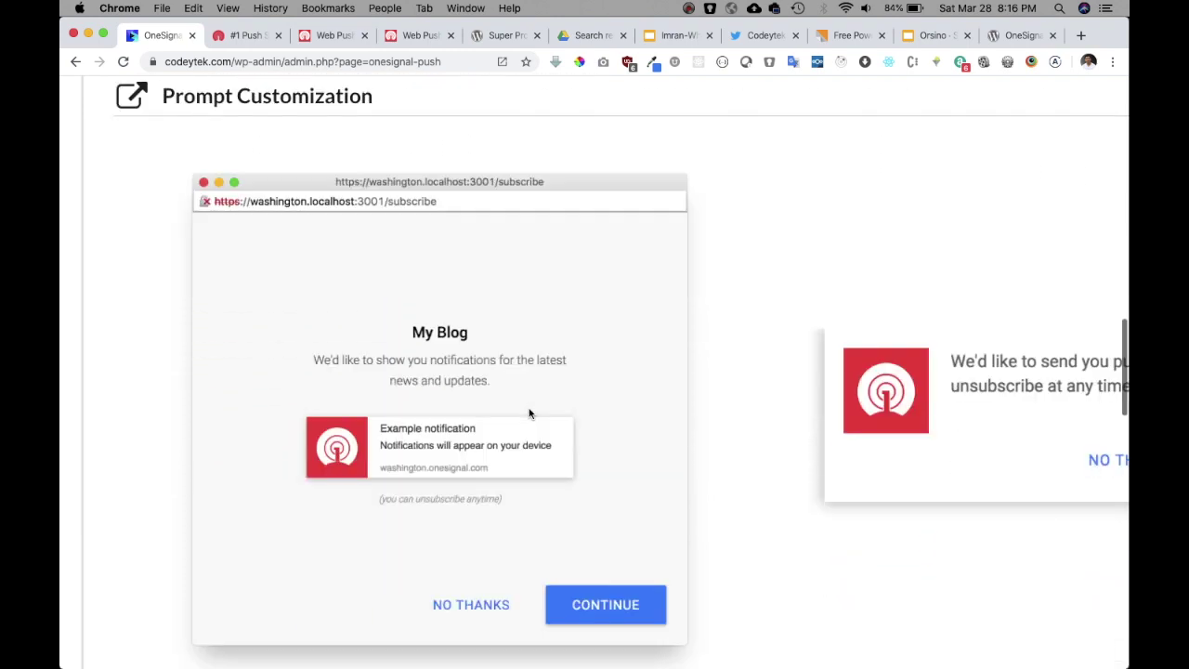
{"action": "scroll", "coordinate": [530, 414], "scroll_direction": "down", "scroll_amount": 2}
{"action": "scroll", "coordinate": [889, 293], "scroll_direction": "right", "scroll_amount": 5}
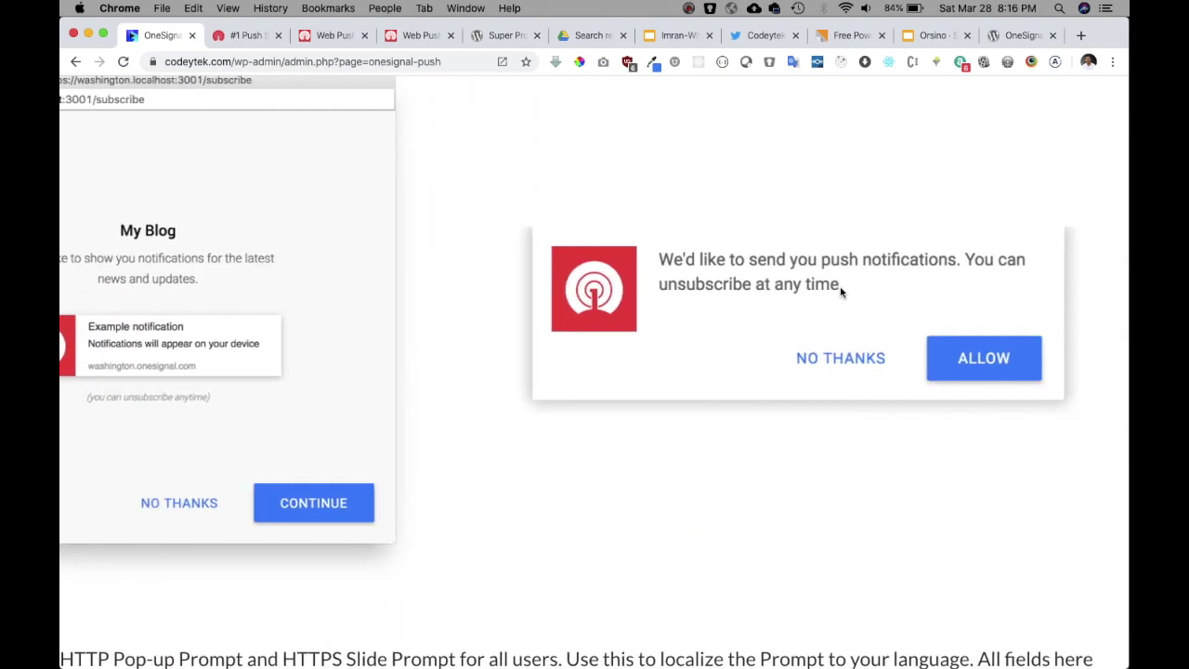
{"action": "scroll", "coordinate": [803, 409], "scroll_direction": "left", "scroll_amount": 5}
{"action": "scroll", "coordinate": [802, 408], "scroll_direction": "down", "scroll_amount": 5}
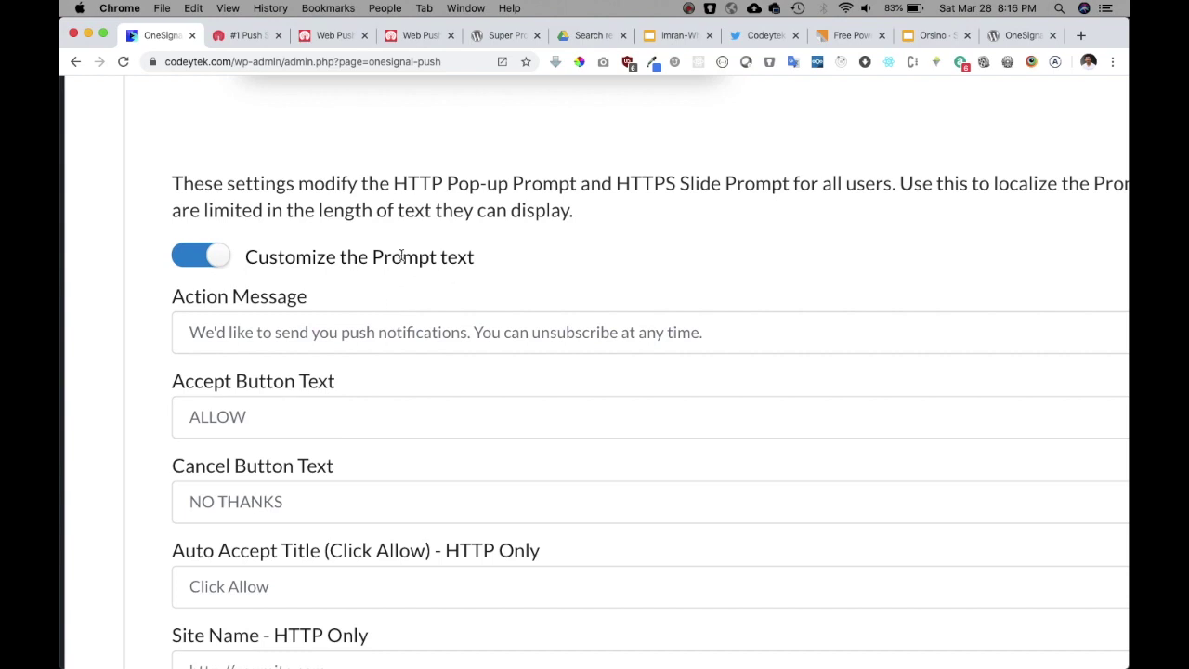
{"action": "scroll", "coordinate": [485, 280], "scroll_direction": "down", "scroll_amount": 4}
{"action": "scroll", "coordinate": [485, 280], "scroll_direction": "down", "scroll_amount": 1}
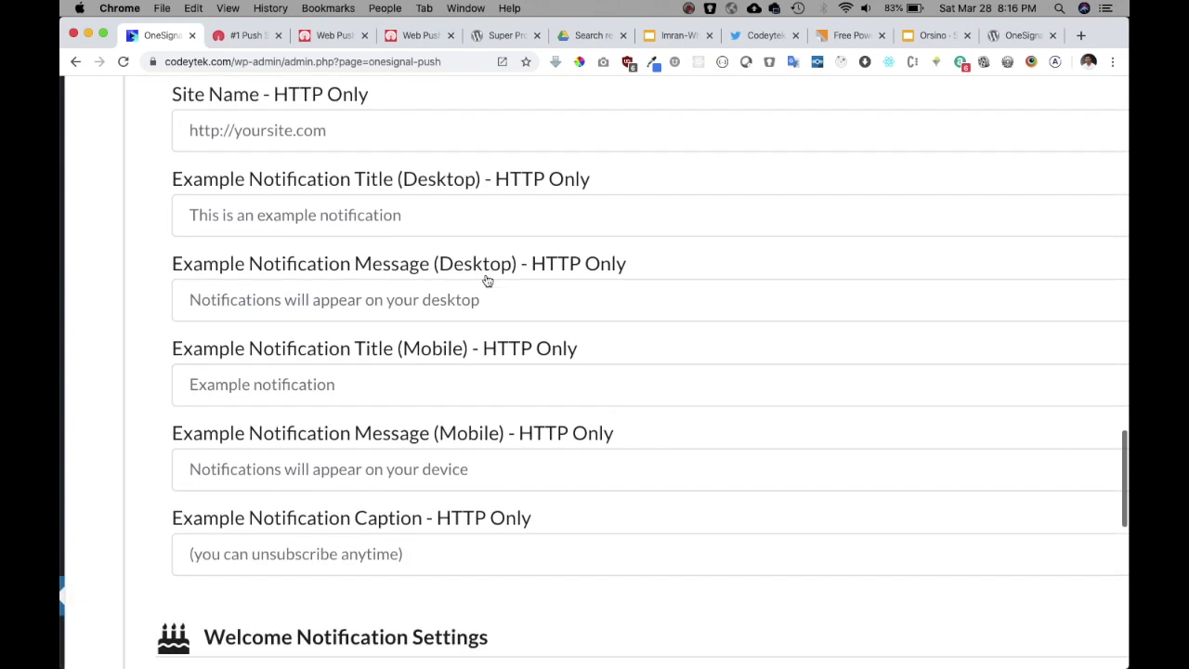
{"action": "scroll", "coordinate": [485, 279], "scroll_direction": "down", "scroll_amount": 4}
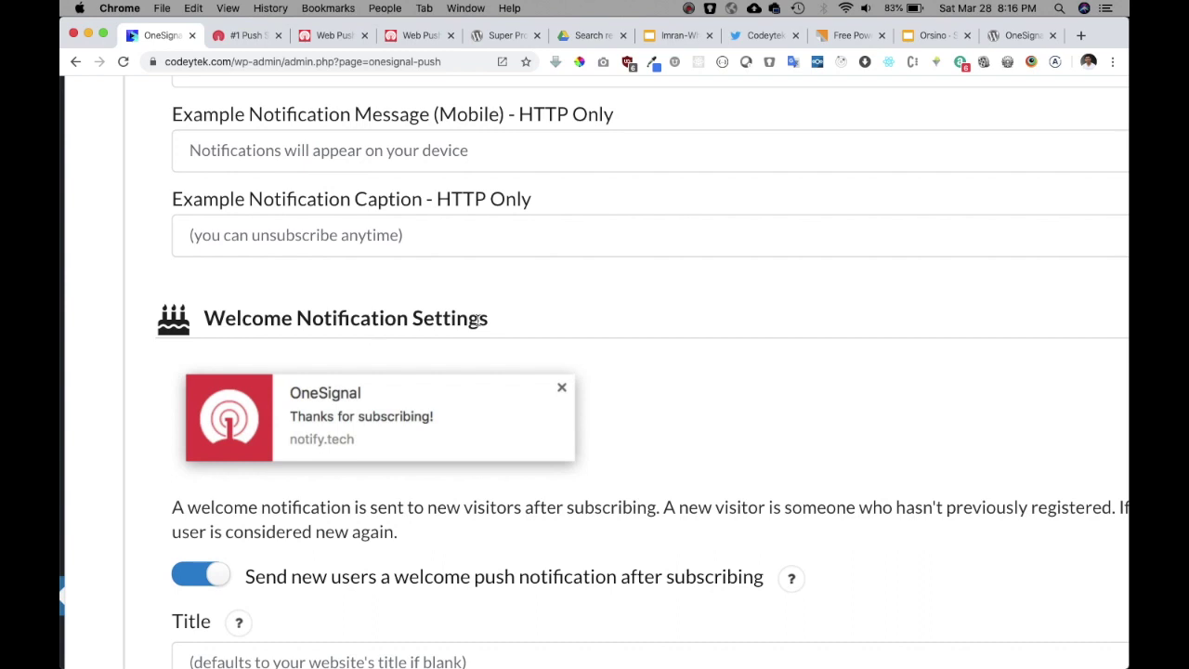
{"action": "scroll", "coordinate": [469, 398], "scroll_direction": "down", "scroll_amount": 3}
{"action": "scroll", "coordinate": [468, 398], "scroll_direction": "down", "scroll_amount": 2}
{"action": "scroll", "coordinate": [469, 398], "scroll_direction": "down", "scroll_amount": 1}
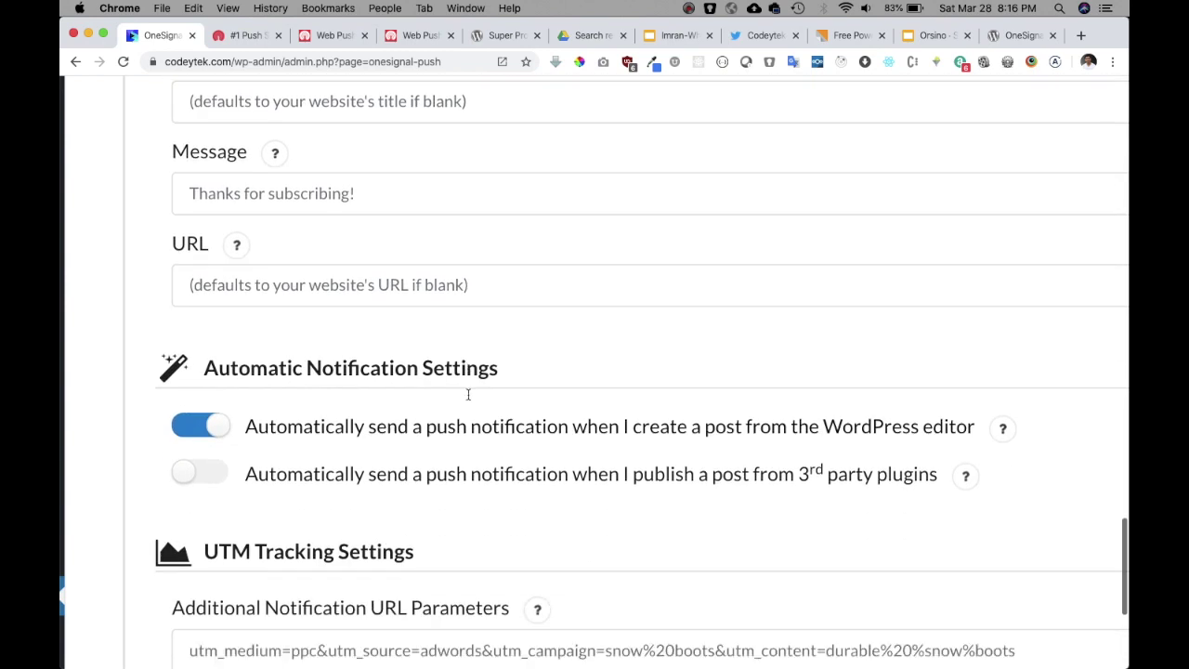
{"action": "scroll", "coordinate": [468, 398], "scroll_direction": "down", "scroll_amount": 1}
{"action": "scroll", "coordinate": [468, 399], "scroll_direction": "down", "scroll_amount": 1}
{"action": "scroll", "coordinate": [468, 400], "scroll_direction": "down", "scroll_amount": 4}
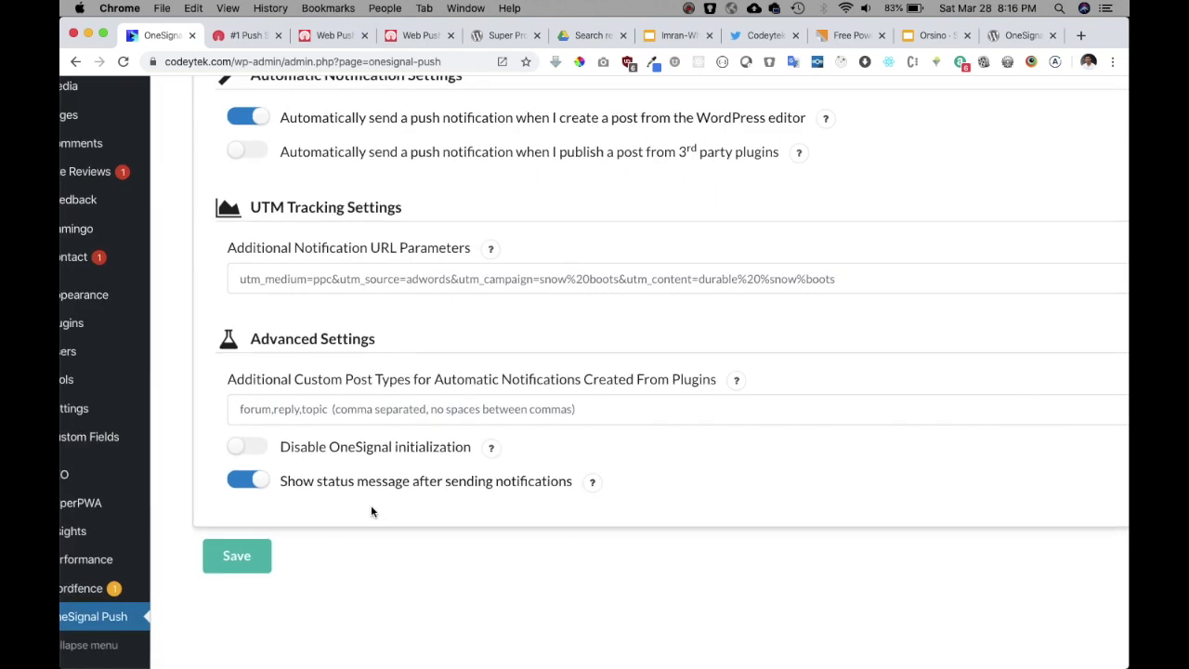
{"action": "scroll", "coordinate": [374, 506], "scroll_direction": "up", "scroll_amount": 5}
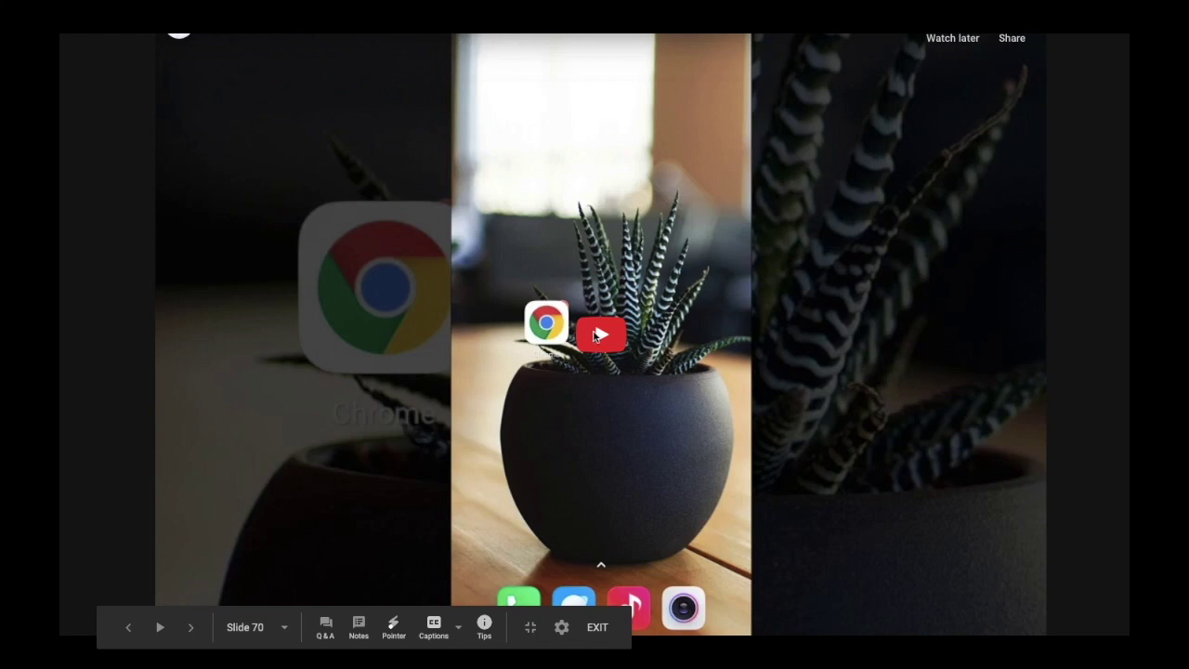
- Play the phone demo video embedded on slide 70
{"action": "left_click", "coordinate": [596, 336]}
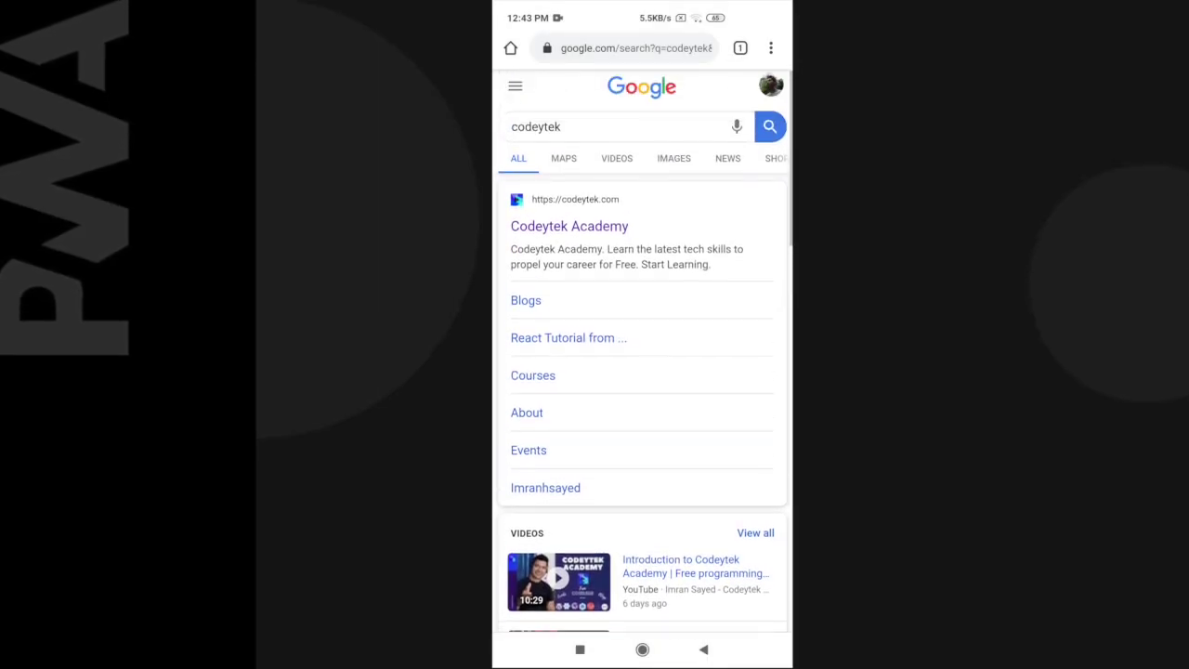
- Open Codeytek Academy, allow its notifications, add it to the home screen, then clear notifications
{"action": "left_click", "coordinate": [570, 226]}
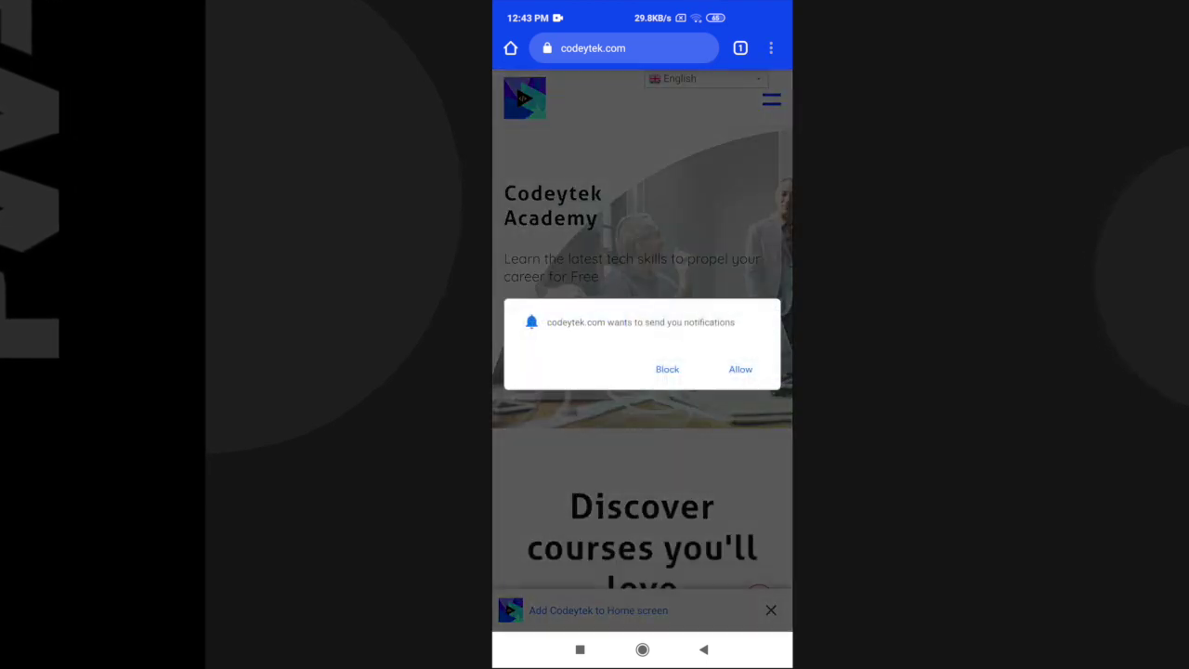
{"action": "left_click", "coordinate": [740, 369]}
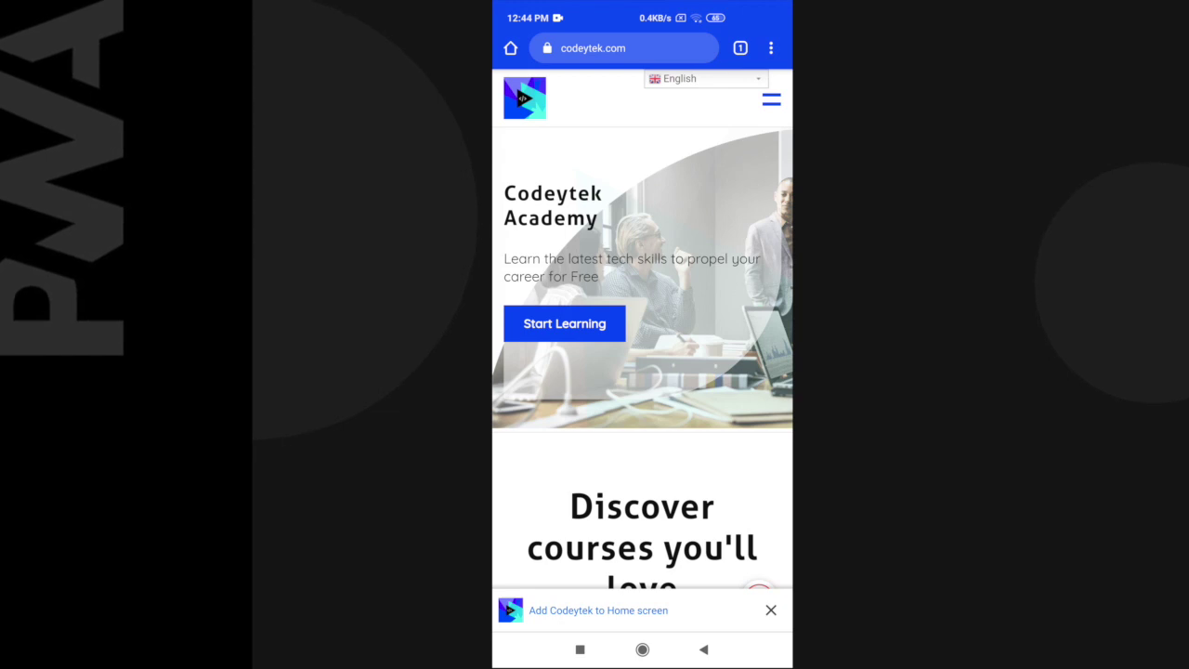
{"action": "left_click", "coordinate": [598, 611]}
{"action": "left_click", "coordinate": [741, 372]}
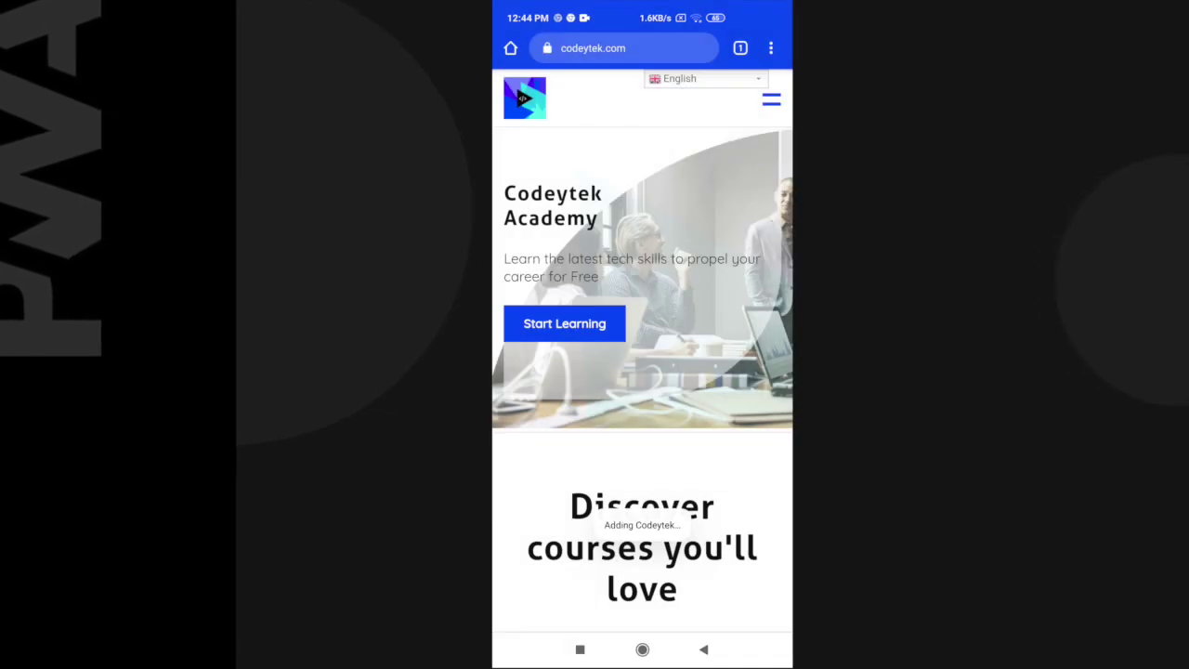
{"action": "left_click_drag", "start_coordinate": [643, 9], "coordinate": [642, 465]}
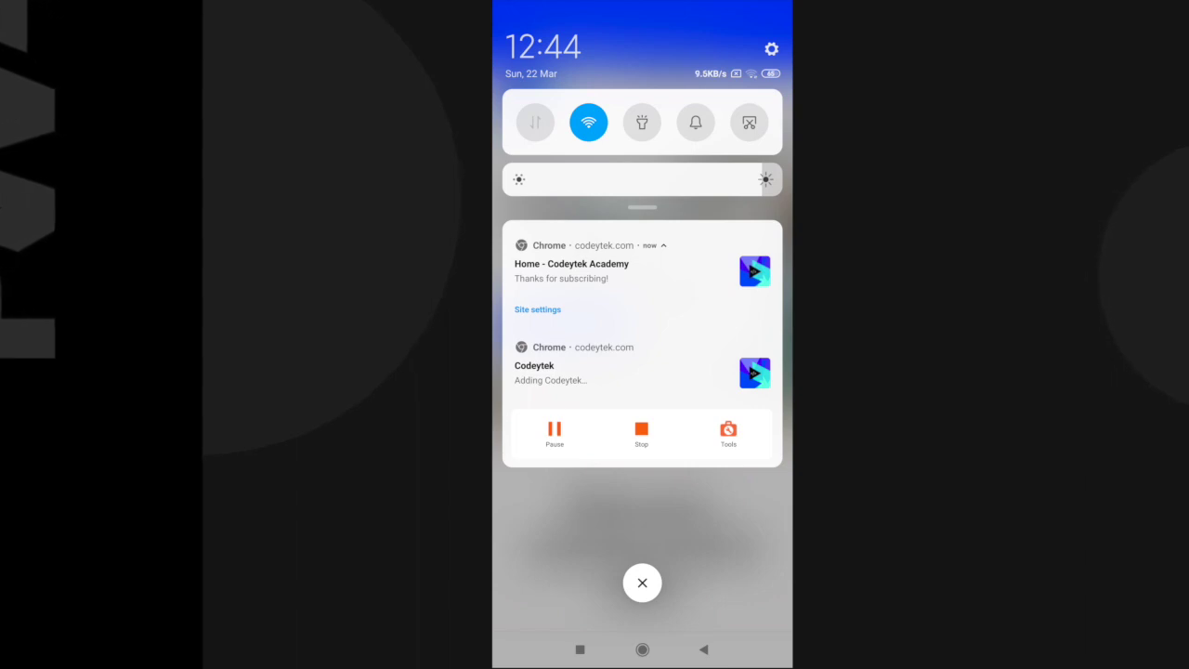
{"action": "left_click", "coordinate": [642, 582]}
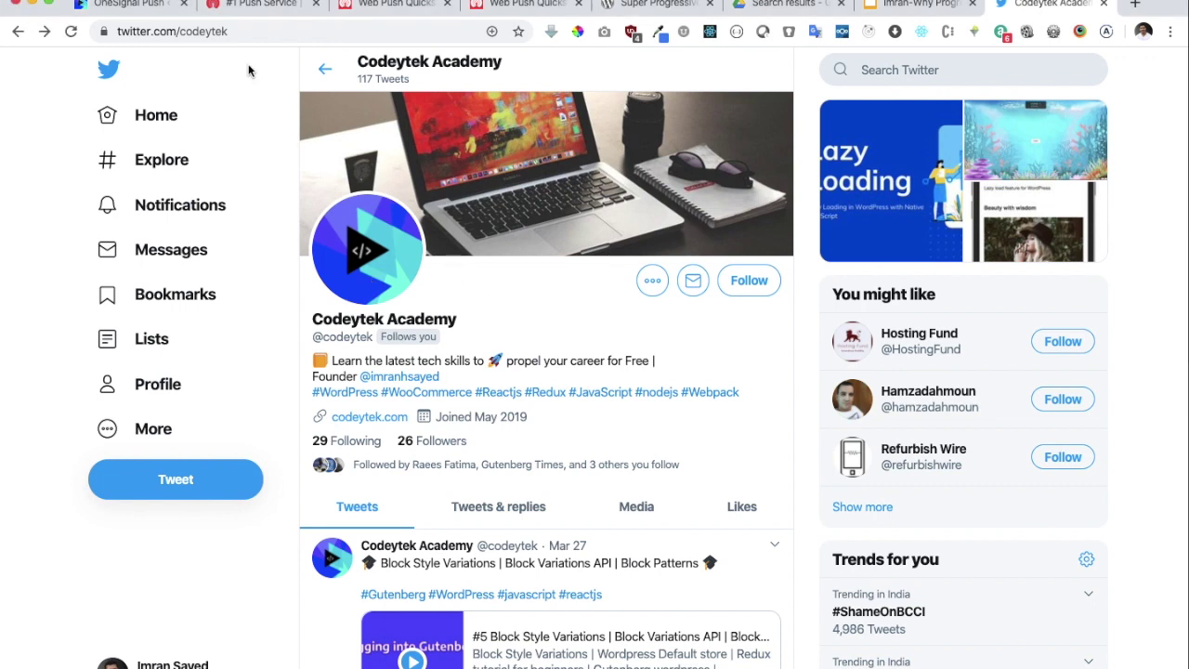
{"action": "double_click", "coordinate": [207, 32]}
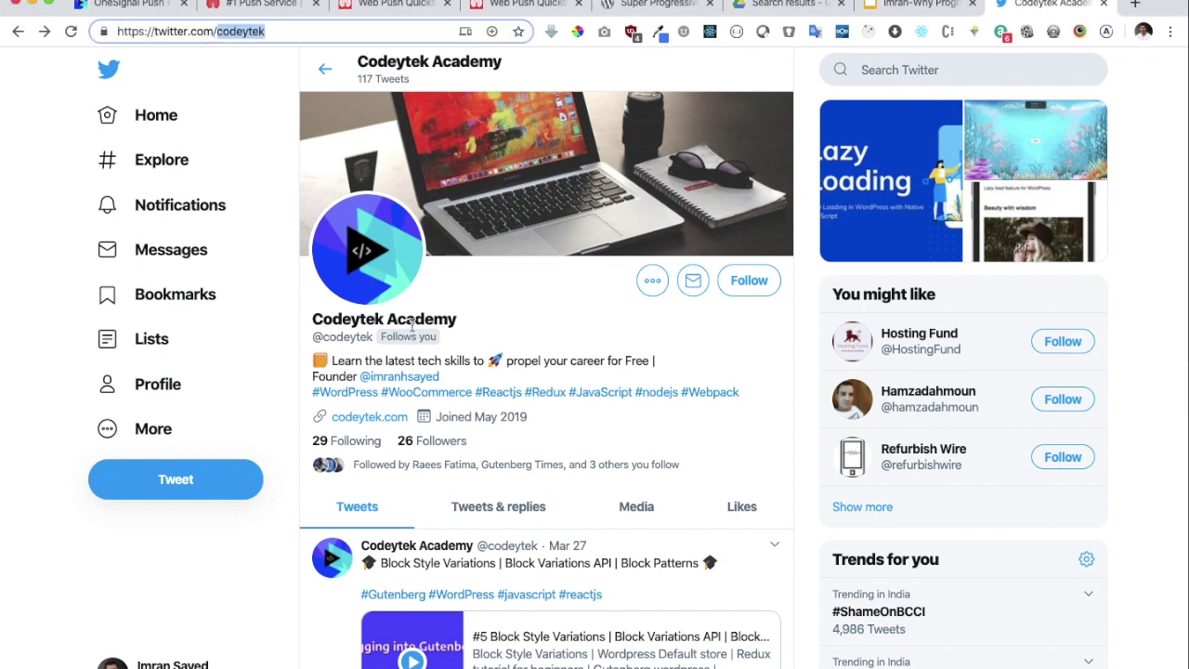
{"action": "scroll", "coordinate": [407, 340], "scroll_direction": "up", "scroll_amount": 5}
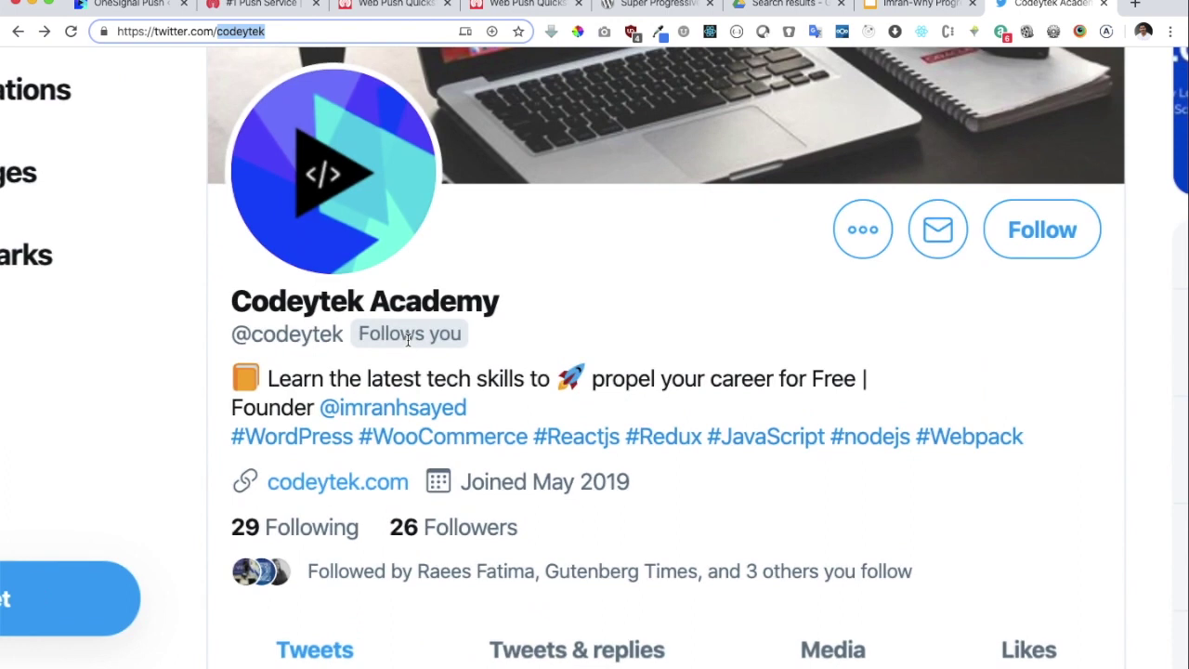